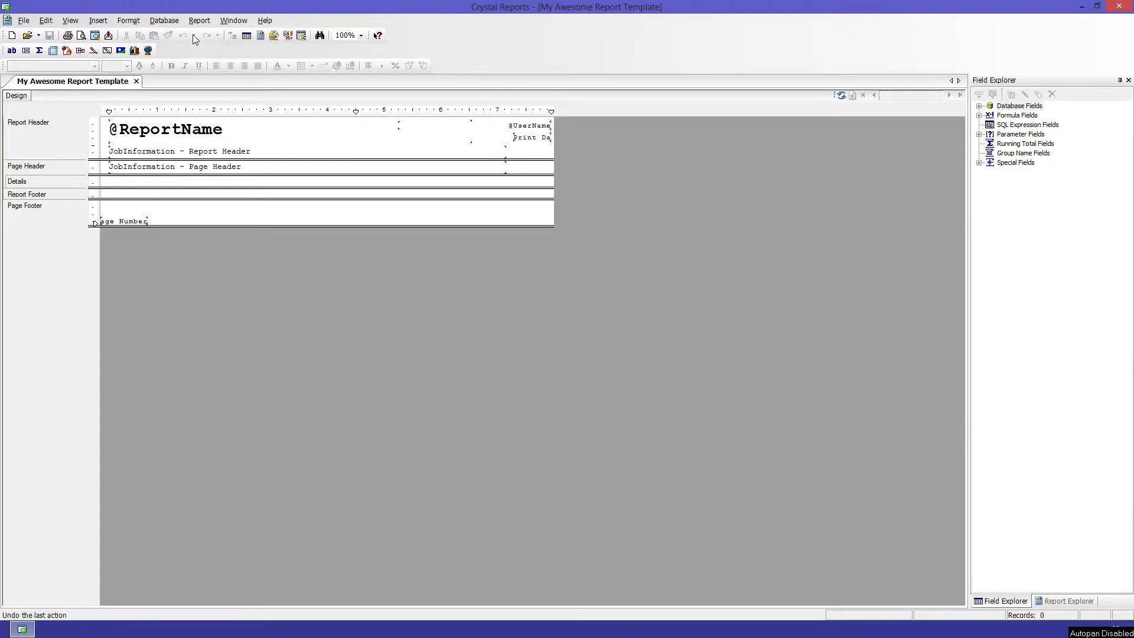
# Set the main report's data source database name to Same as Report
pyautogui.click(171, 26)
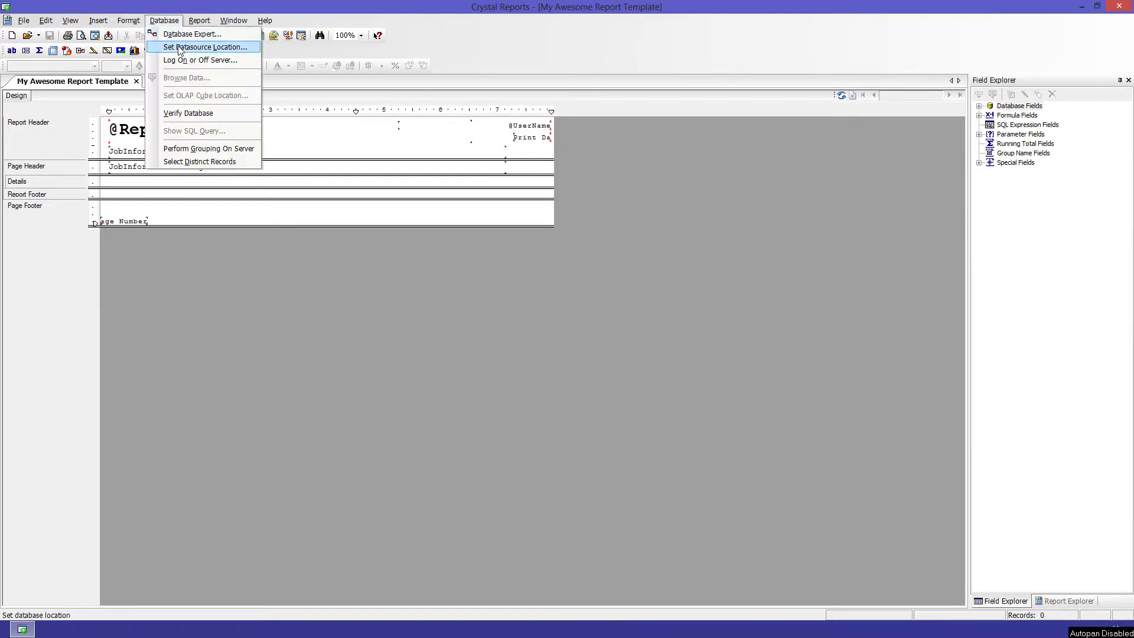
pyautogui.click(178, 48)
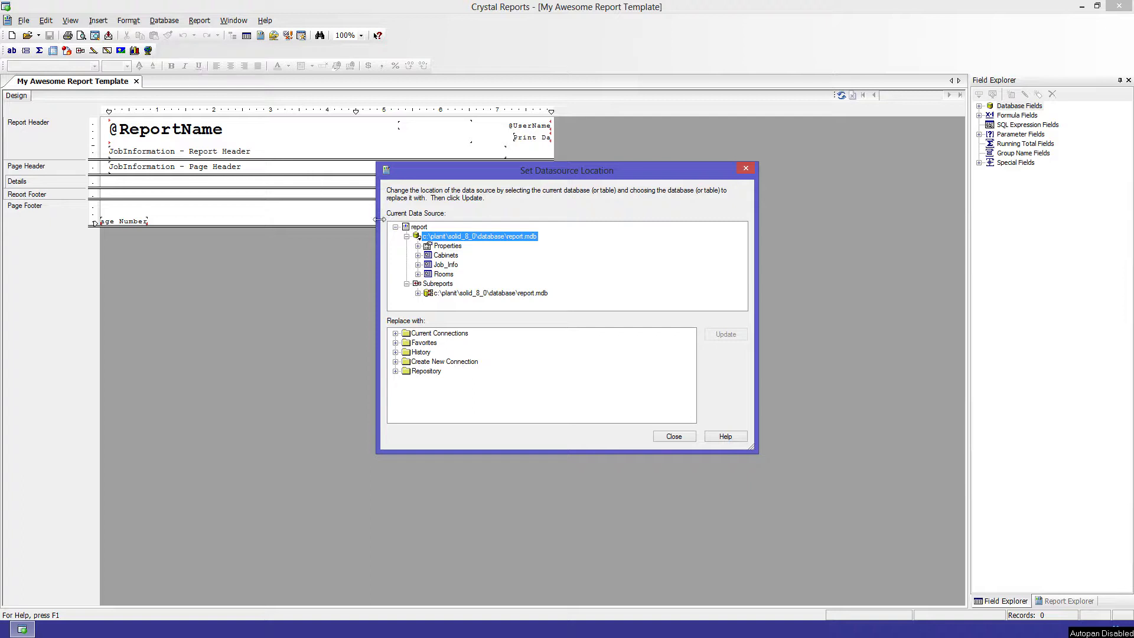
pyautogui.click(418, 245)
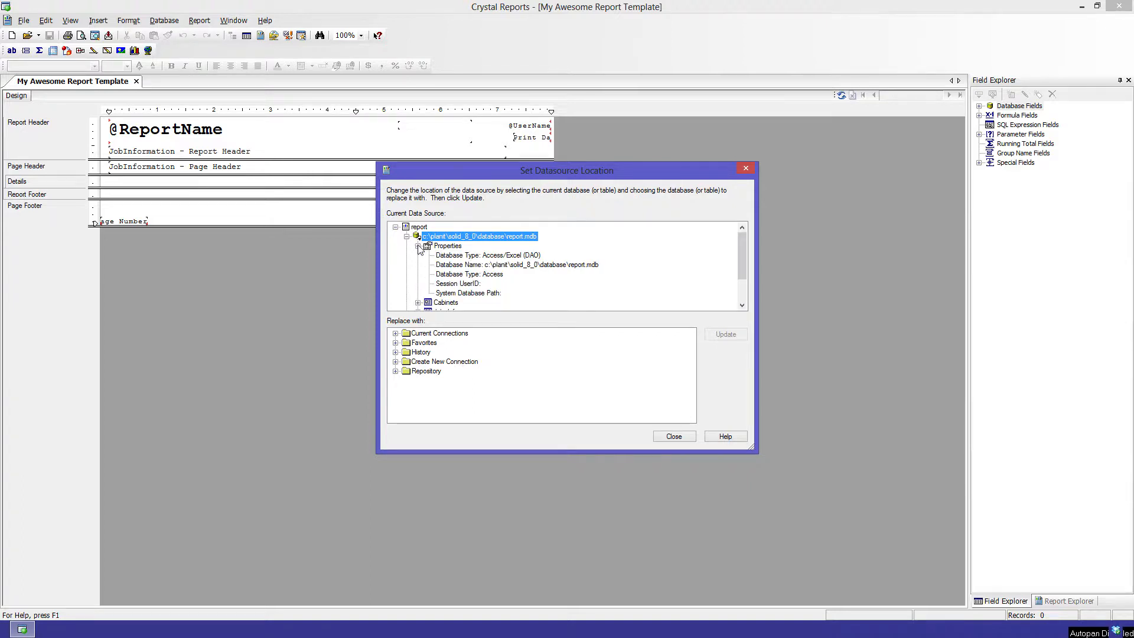
pyautogui.rightClick(496, 267)
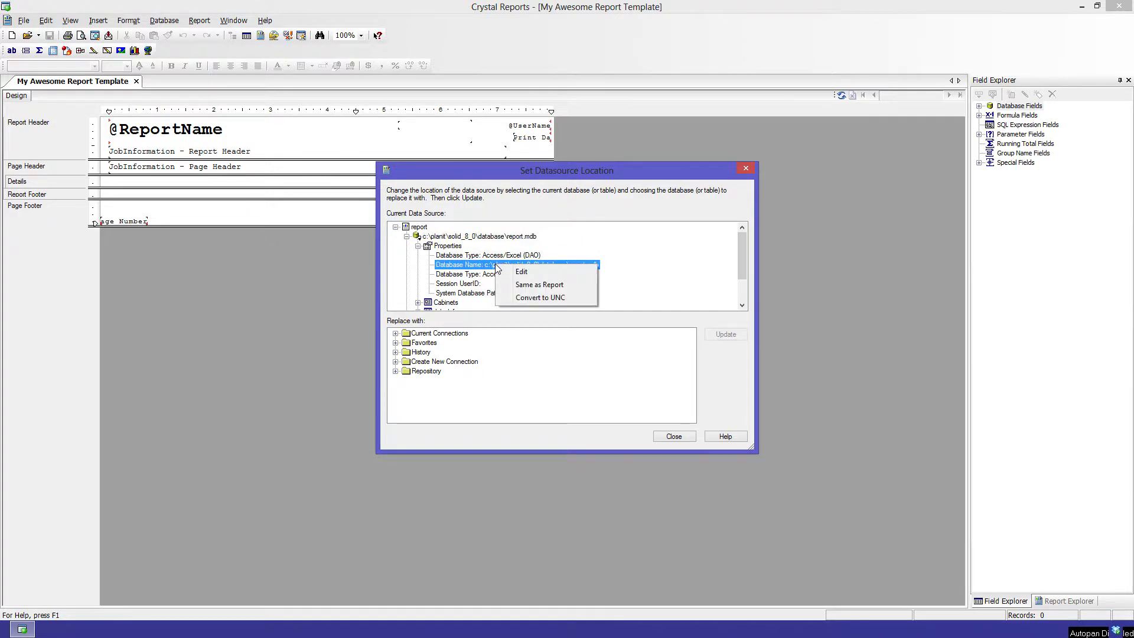
pyautogui.click(524, 286)
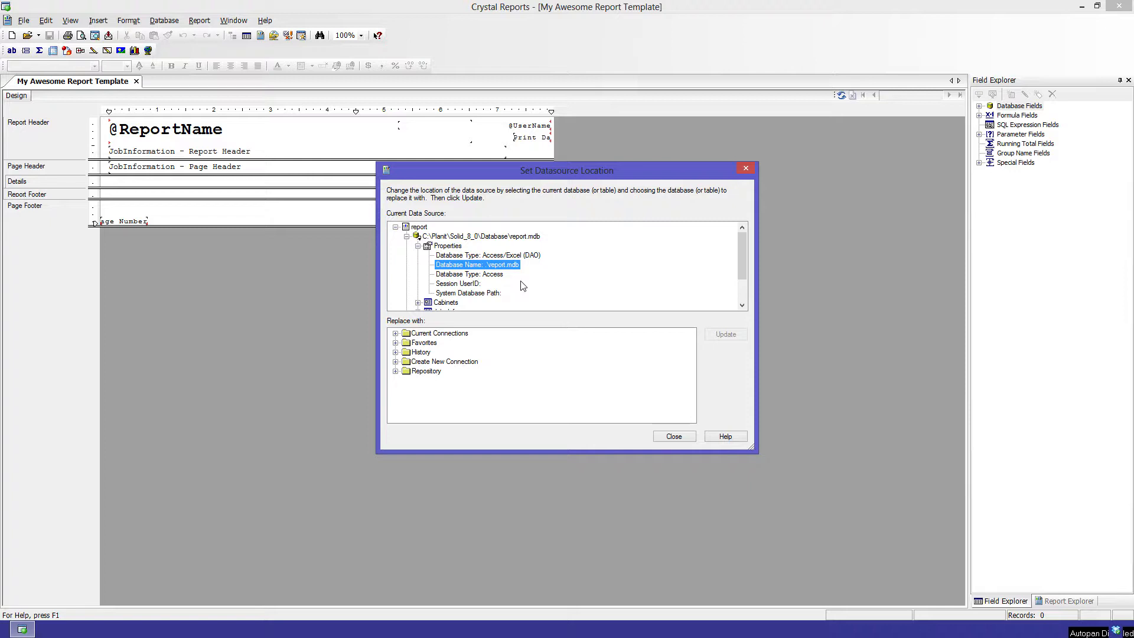
# Set the subreports' data source database name to Same as Report and close the data source settings
pyautogui.click(418, 245)
pyautogui.click(418, 293)
pyautogui.click(429, 293)
pyautogui.rightClick(480, 275)
pyautogui.click(509, 296)
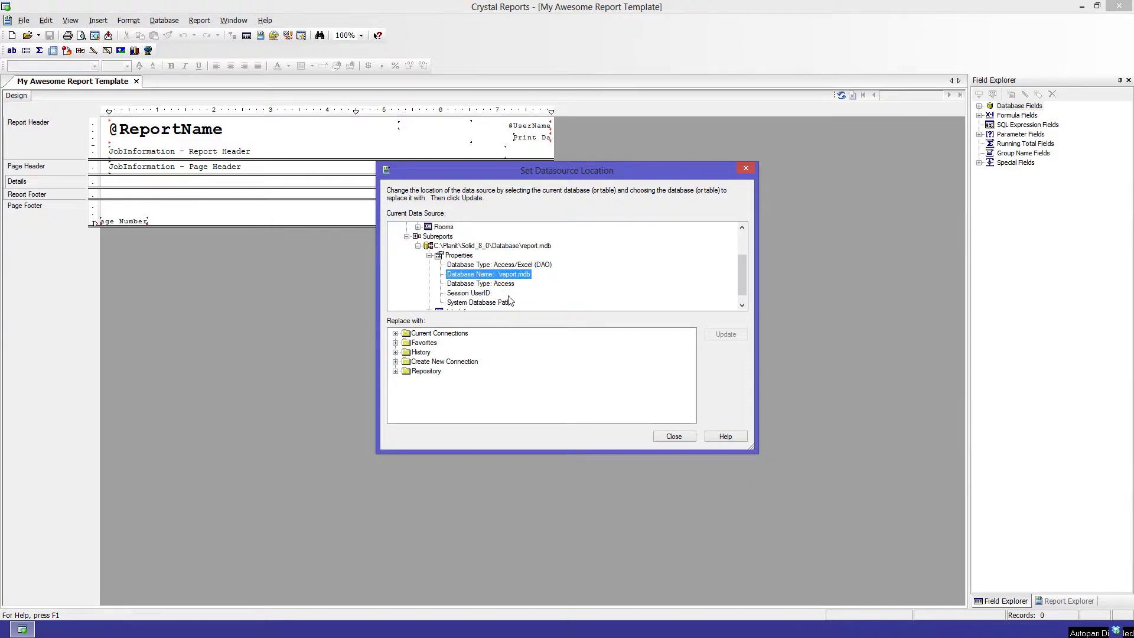
pyautogui.click(674, 437)
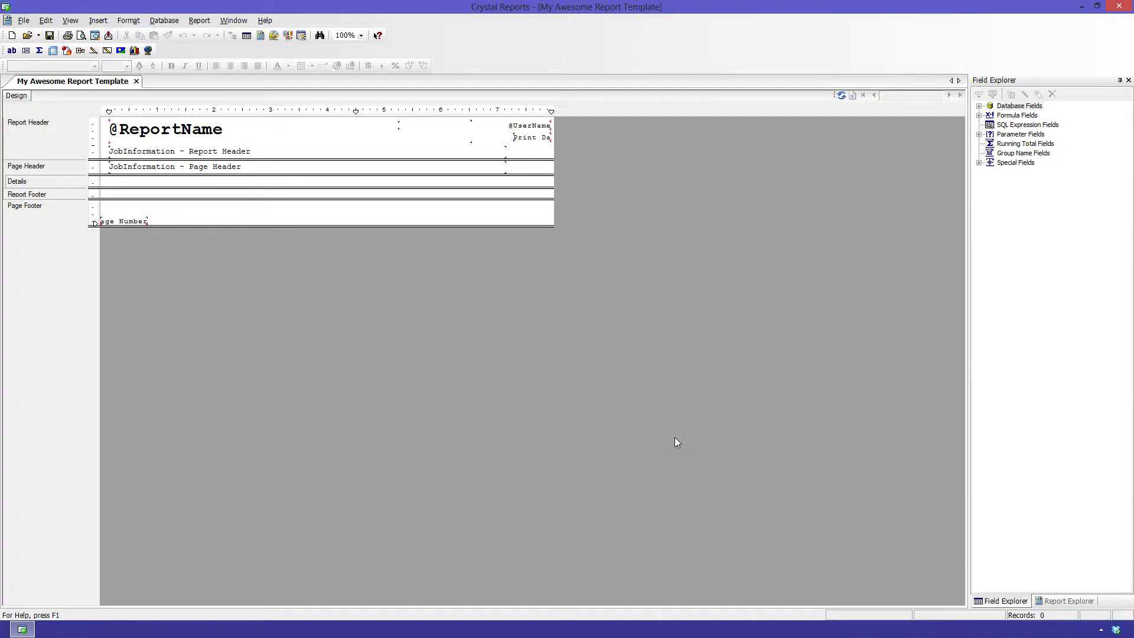
# Start a new report group based on the Room ID field
pyautogui.click(100, 22)
pyautogui.click(115, 82)
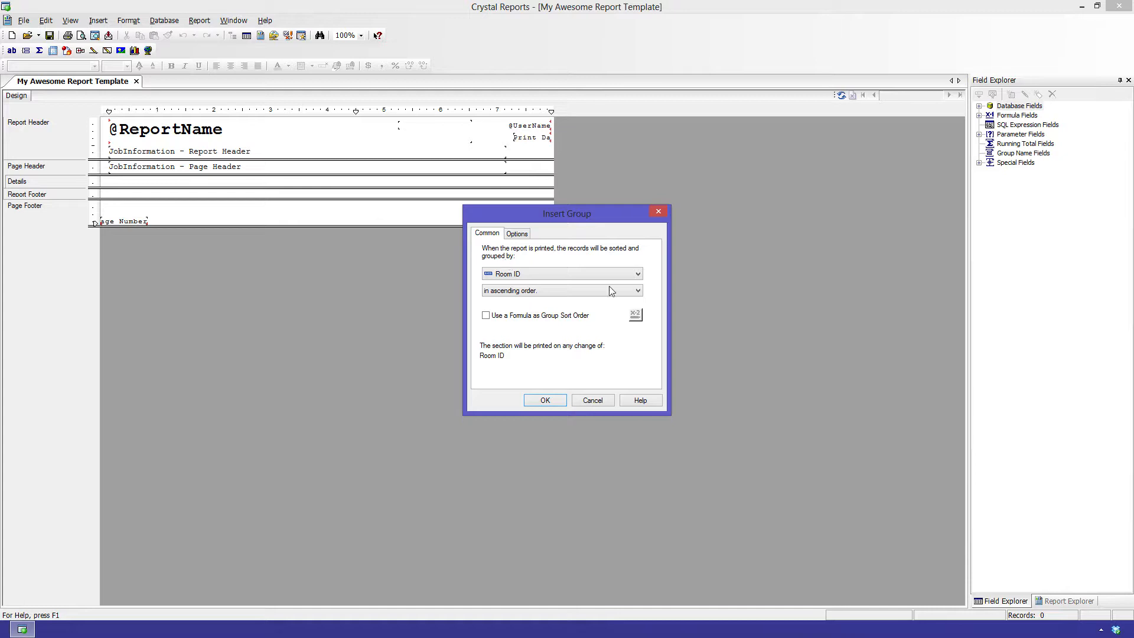
pyautogui.click(638, 274)
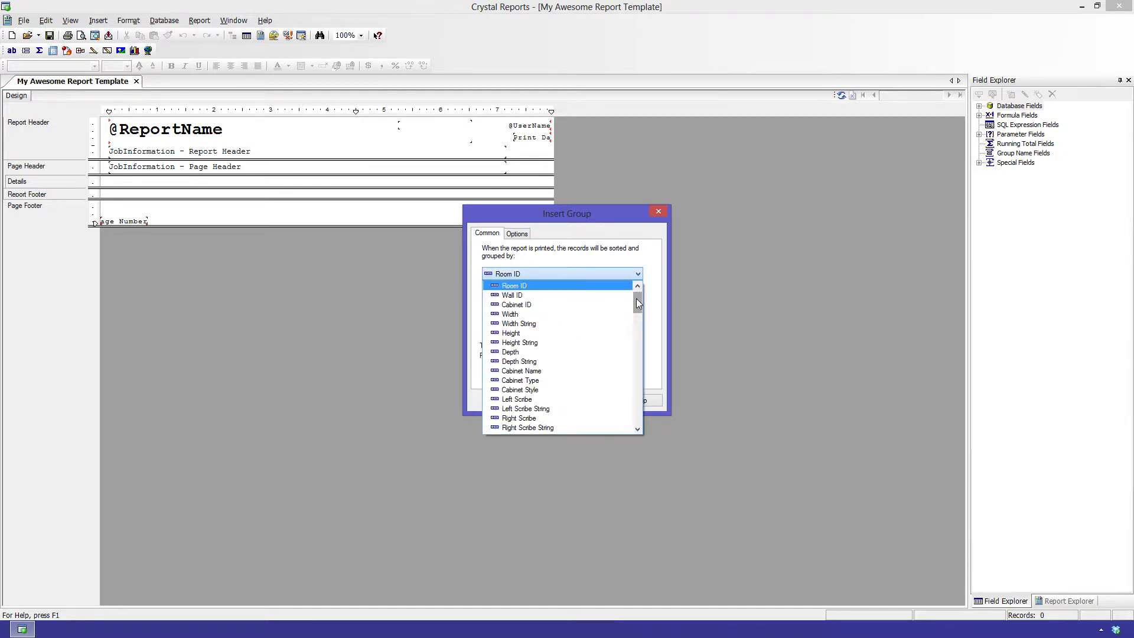
pyautogui.moveTo(637, 300)
pyautogui.mouseDown()
pyautogui.moveTo(640, 351)
pyautogui.moveTo(636, 297)
pyautogui.mouseUp()
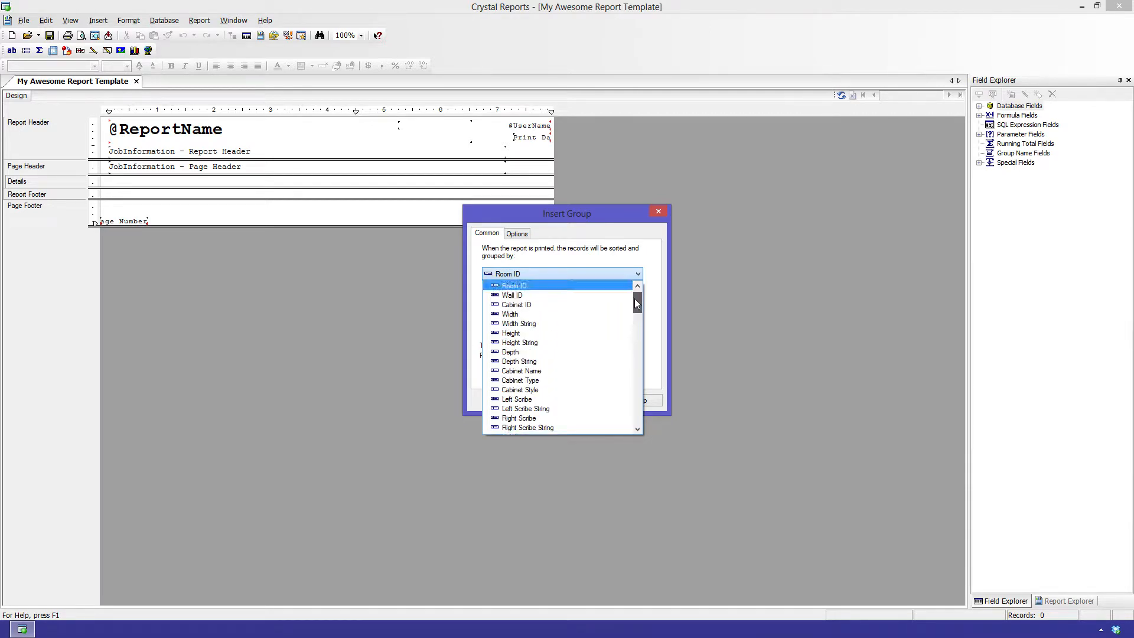
pyautogui.click(540, 285)
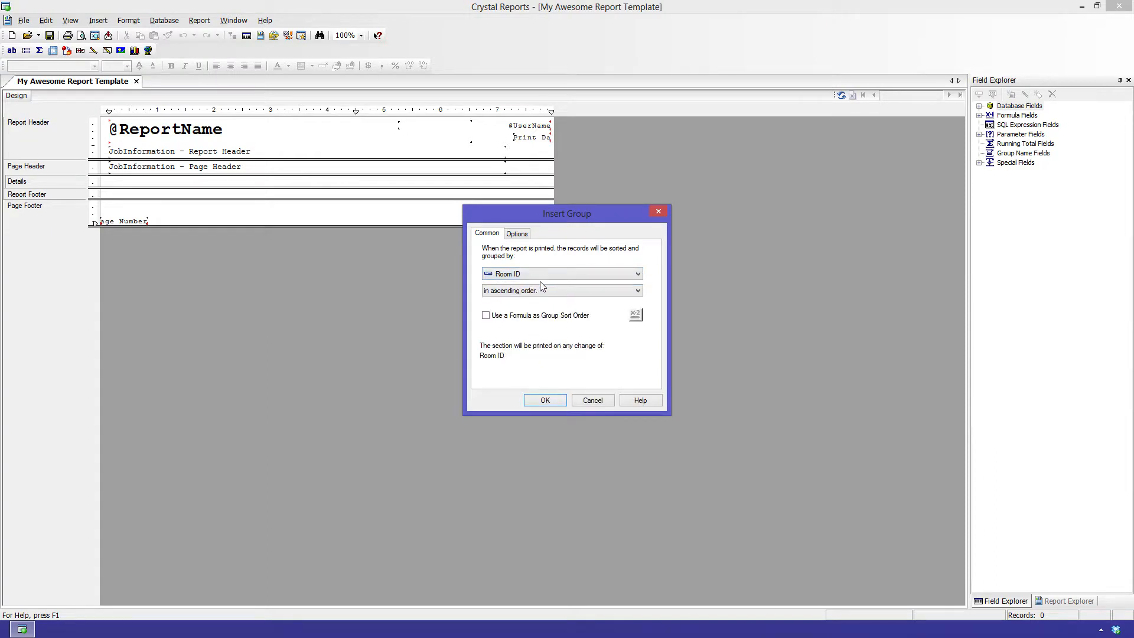
# Try the specified sort order for the Room ID group, check its available named groups, and restore ascending order
pyautogui.click(551, 291)
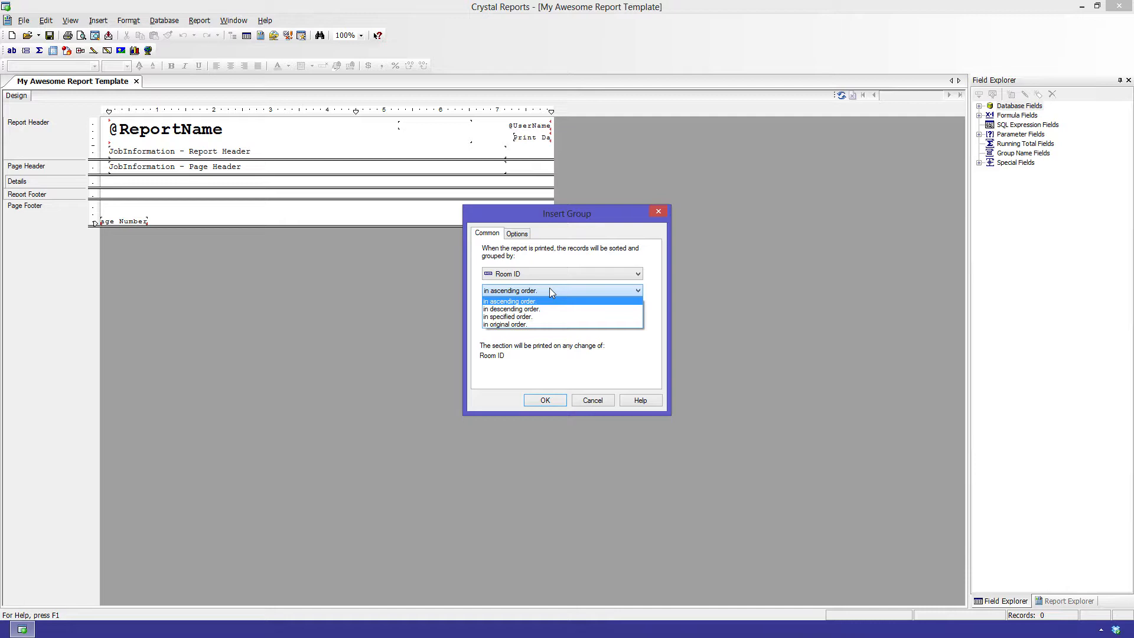
pyautogui.click(532, 318)
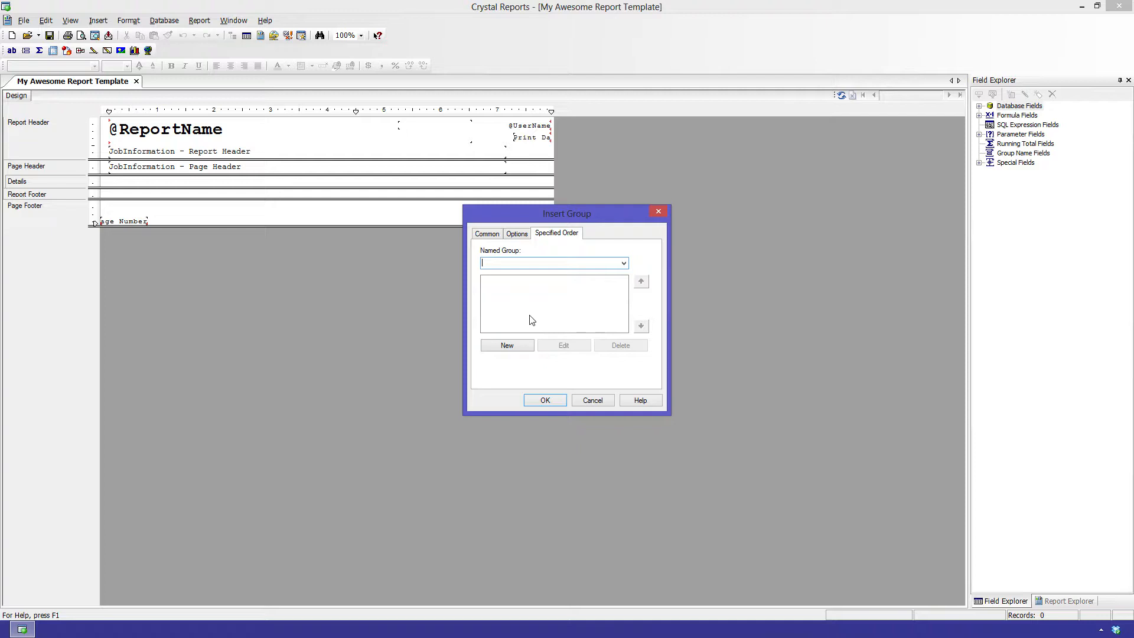
pyautogui.click(625, 264)
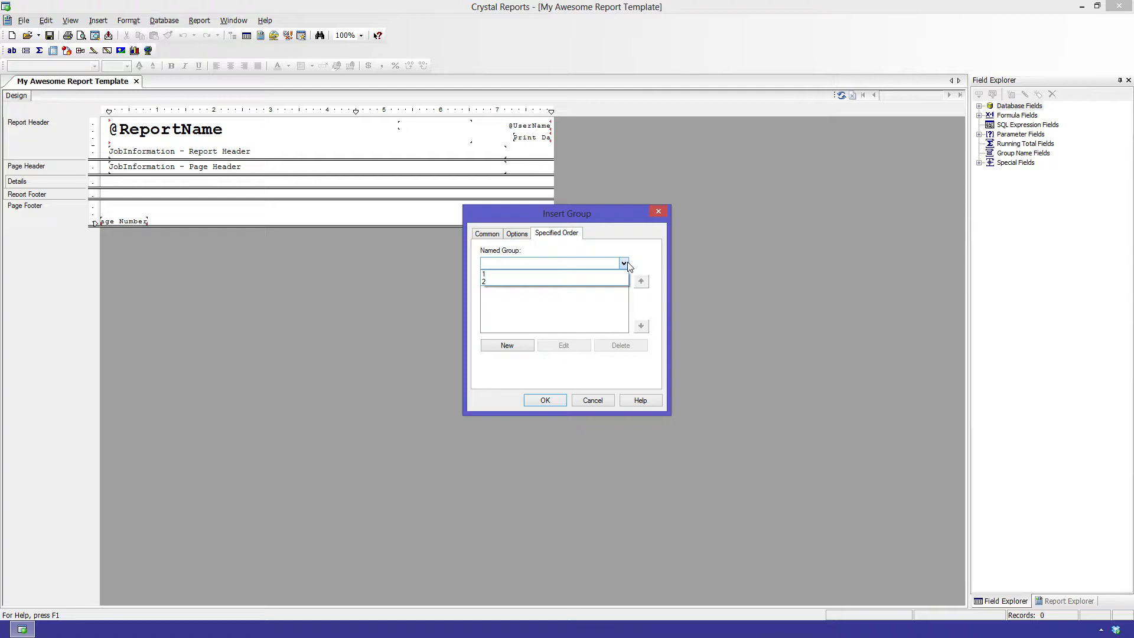
pyautogui.click(628, 266)
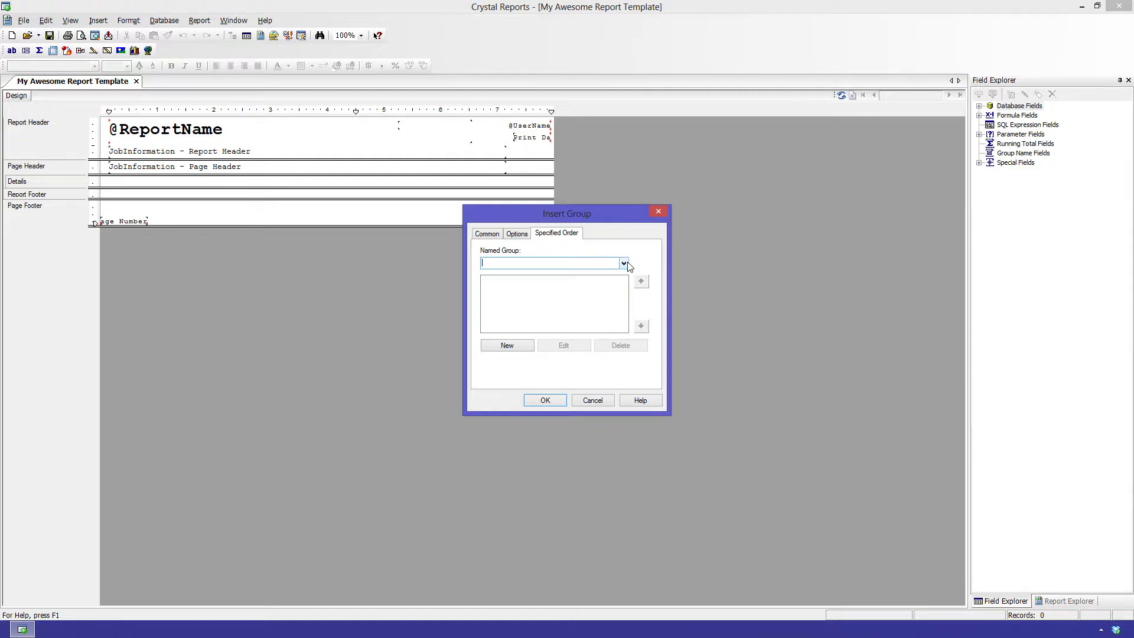
pyautogui.click(496, 234)
pyautogui.click(526, 291)
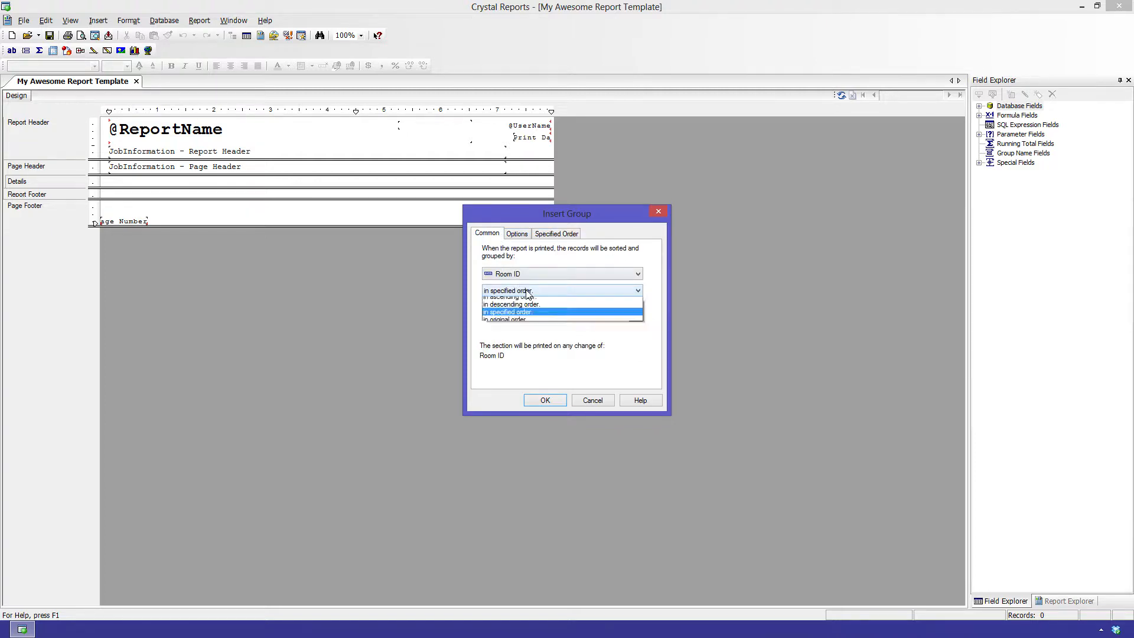
pyautogui.click(527, 297)
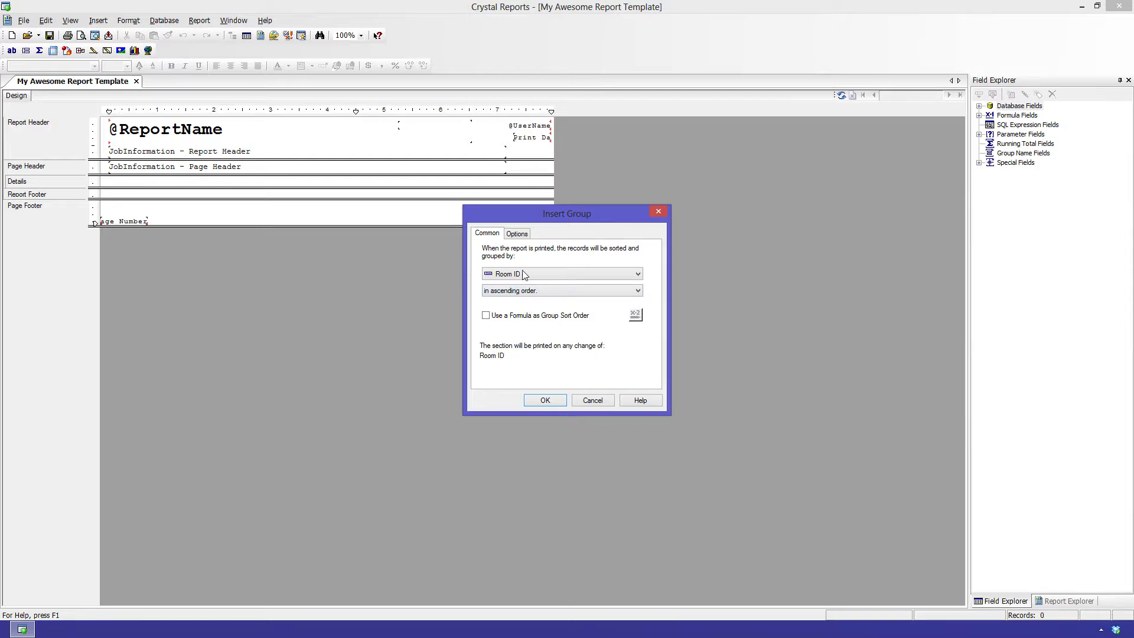
# Customize the group name field to use RoomName from the Rooms table and insert the group
pyautogui.click(517, 235)
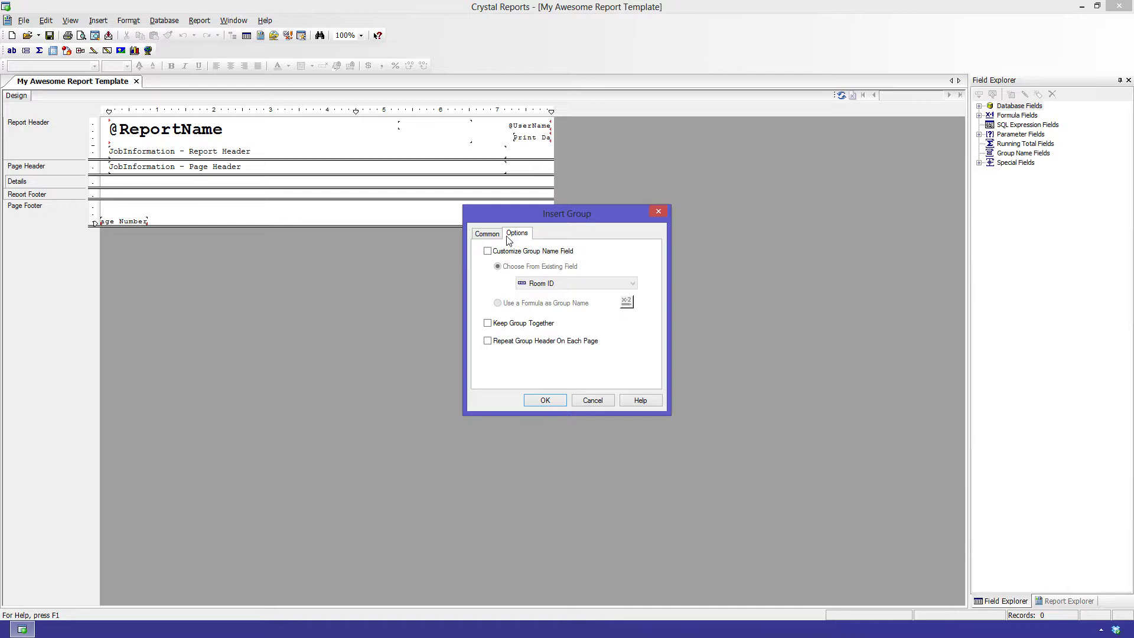
pyautogui.click(488, 252)
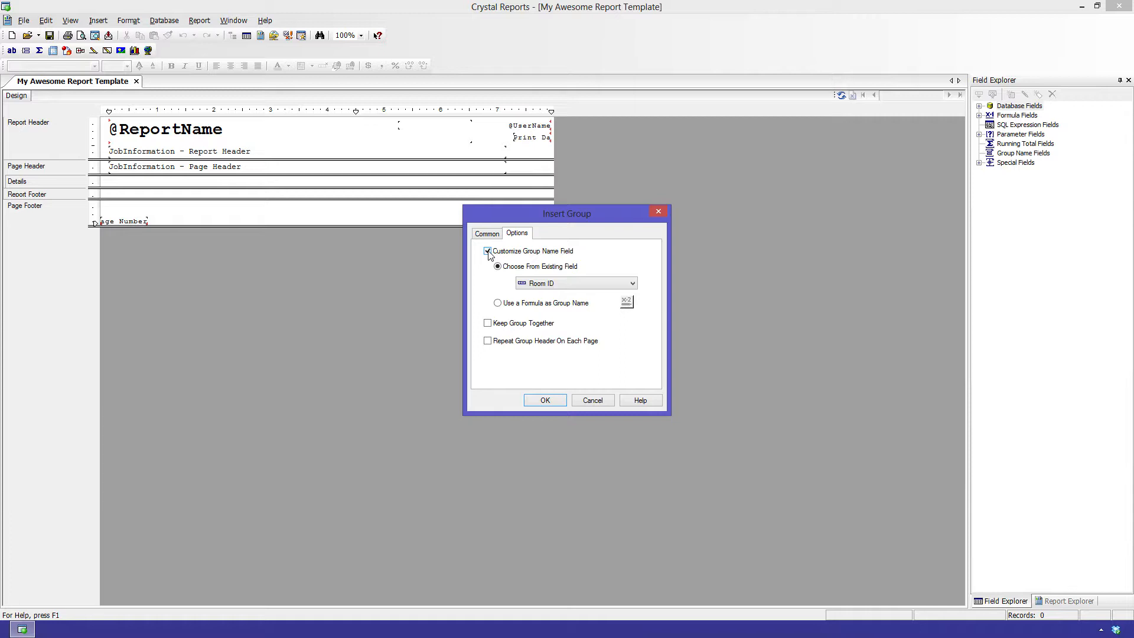
pyautogui.click(583, 283)
pyautogui.moveTo(633, 304); pyautogui.dragTo(636, 376)
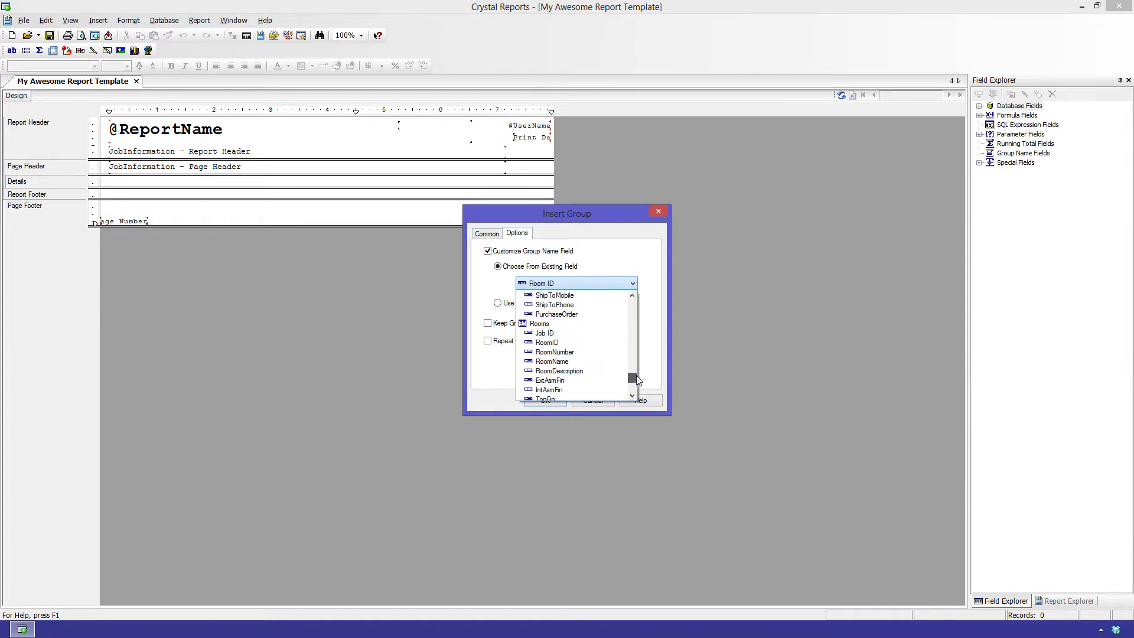
pyautogui.click(562, 361)
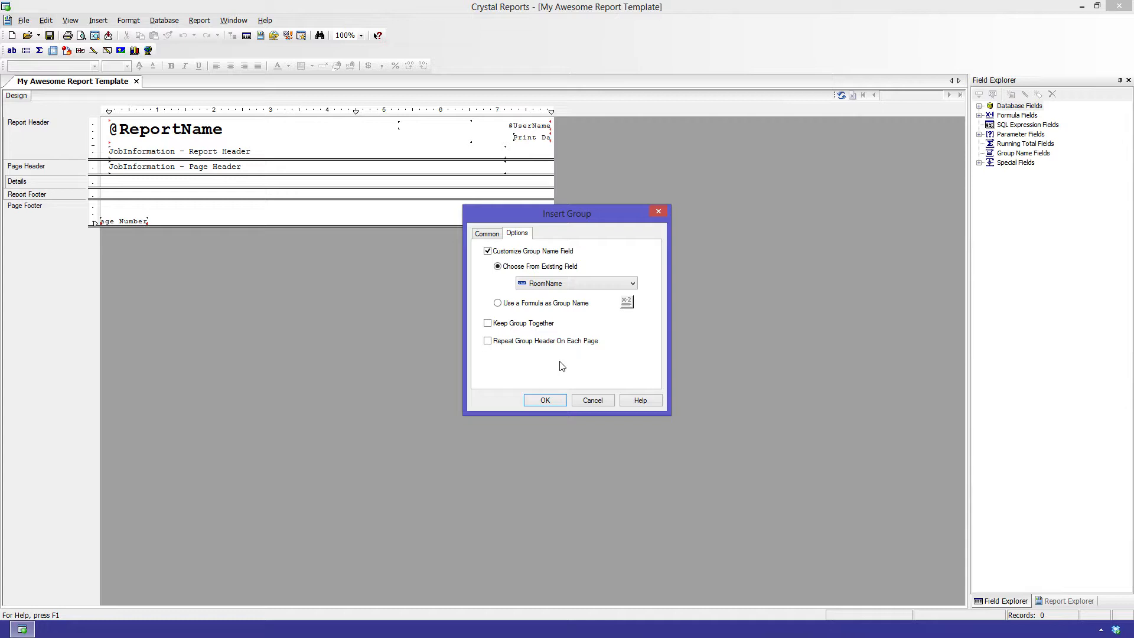
pyautogui.click(551, 399)
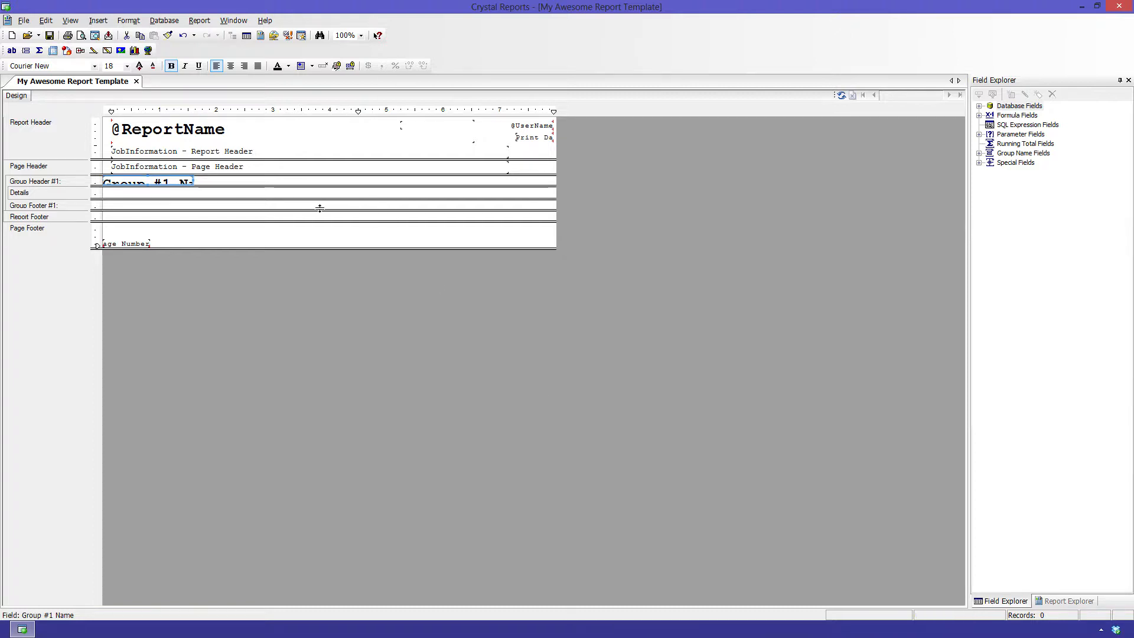
# Enlarge the Group #1 Name field to about 2.7 x 0.3 and fit the group header section to it
pyautogui.moveTo(193, 180); pyautogui.dragTo(264, 207)
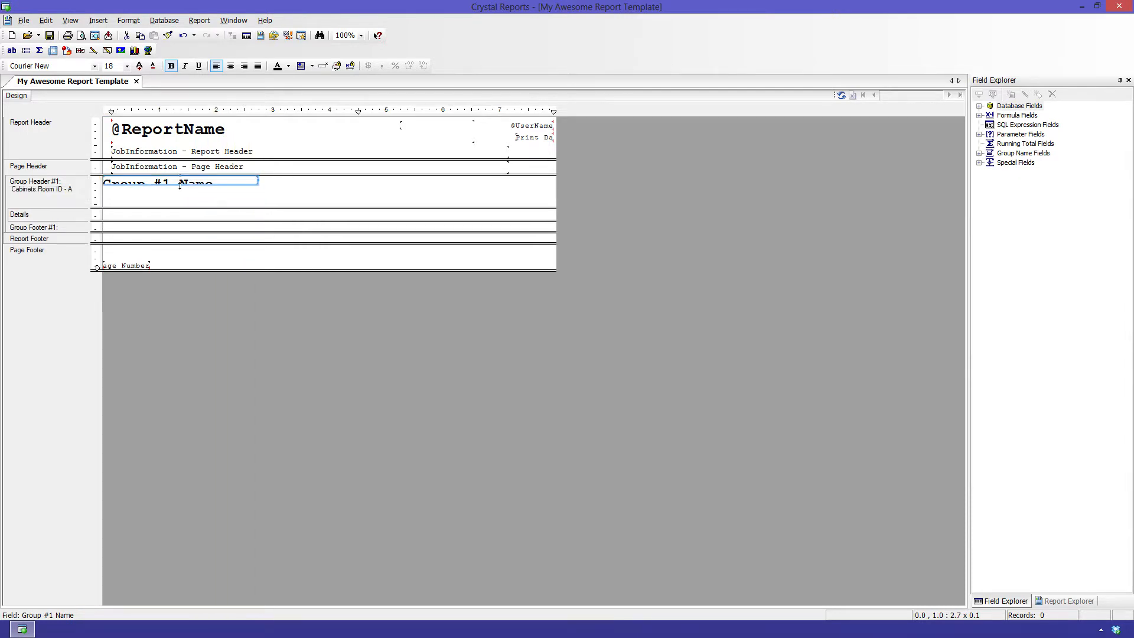
pyautogui.moveTo(181, 187); pyautogui.dragTo(180, 194)
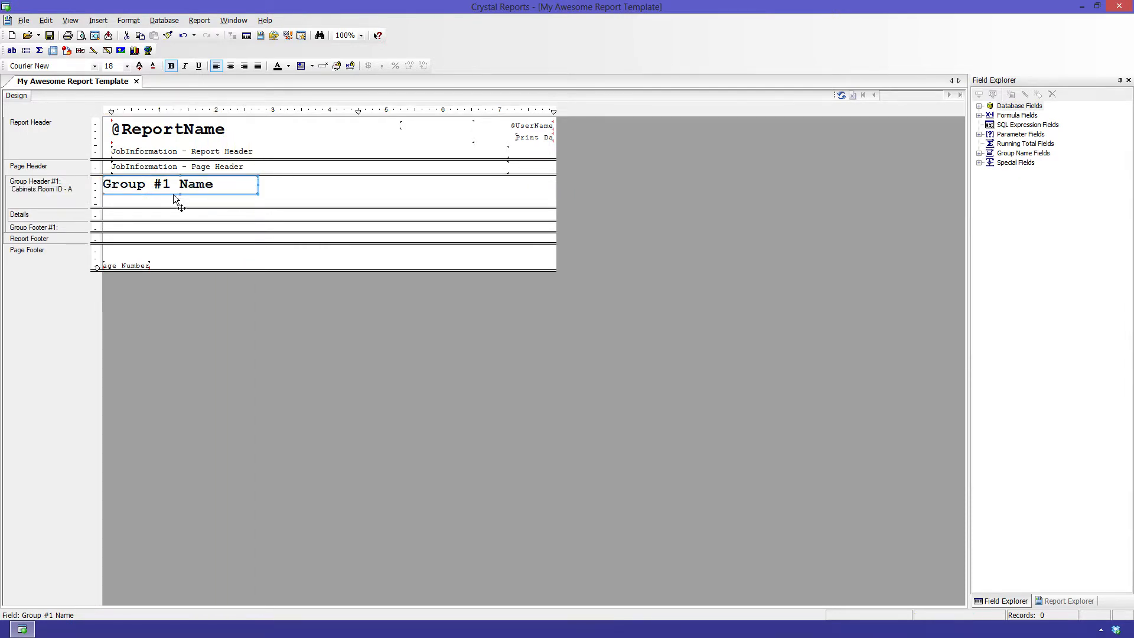
pyautogui.rightClick(72, 183)
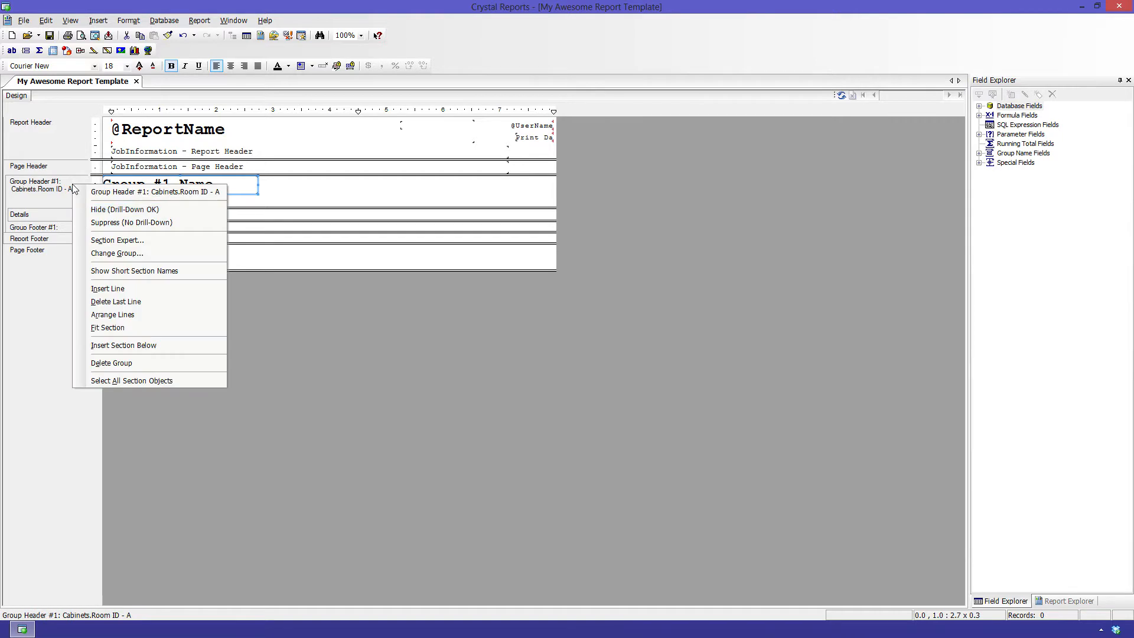
pyautogui.click(111, 328)
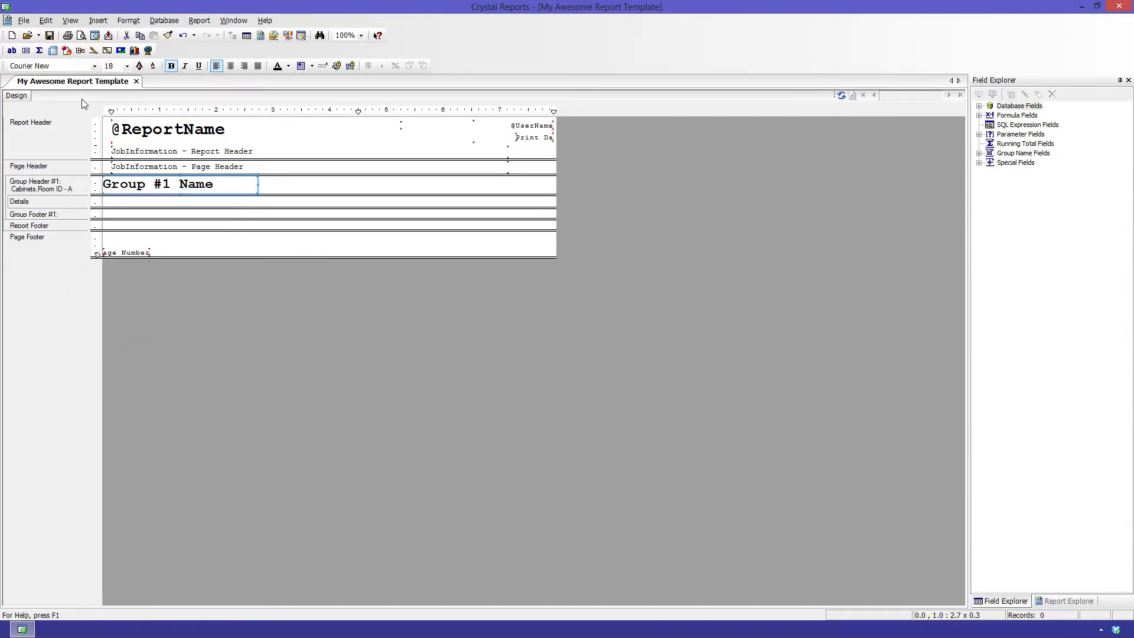
# Preview the report with the user name parameter filled in, and return to the design view
pyautogui.click(80, 36)
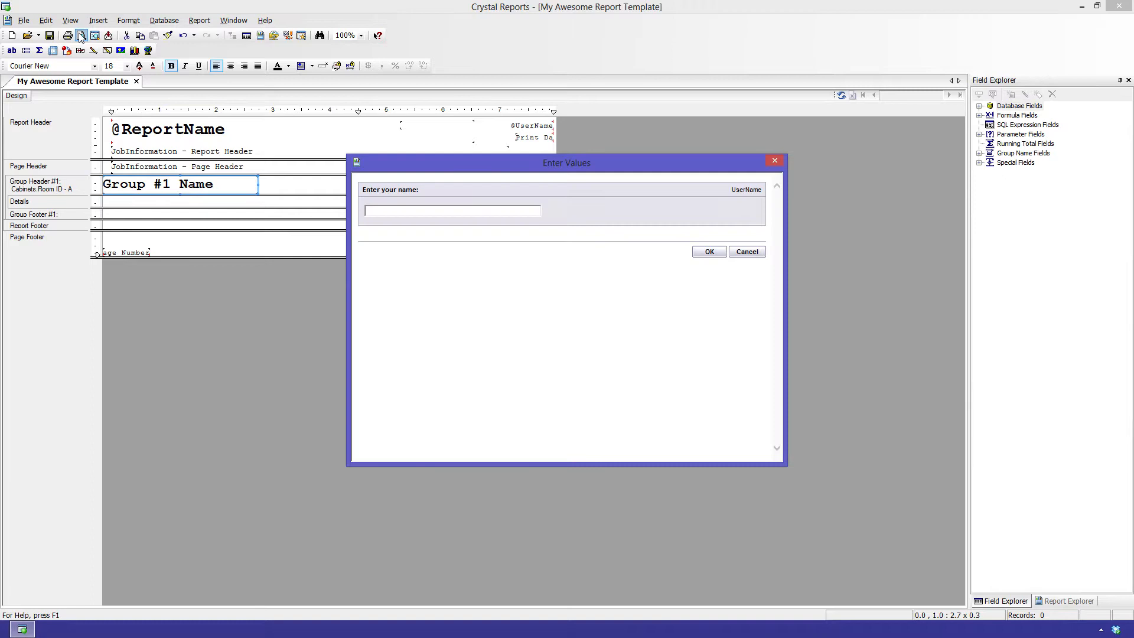
pyautogui.write('The Cabinet Vision Guy')
pyautogui.click(708, 251)
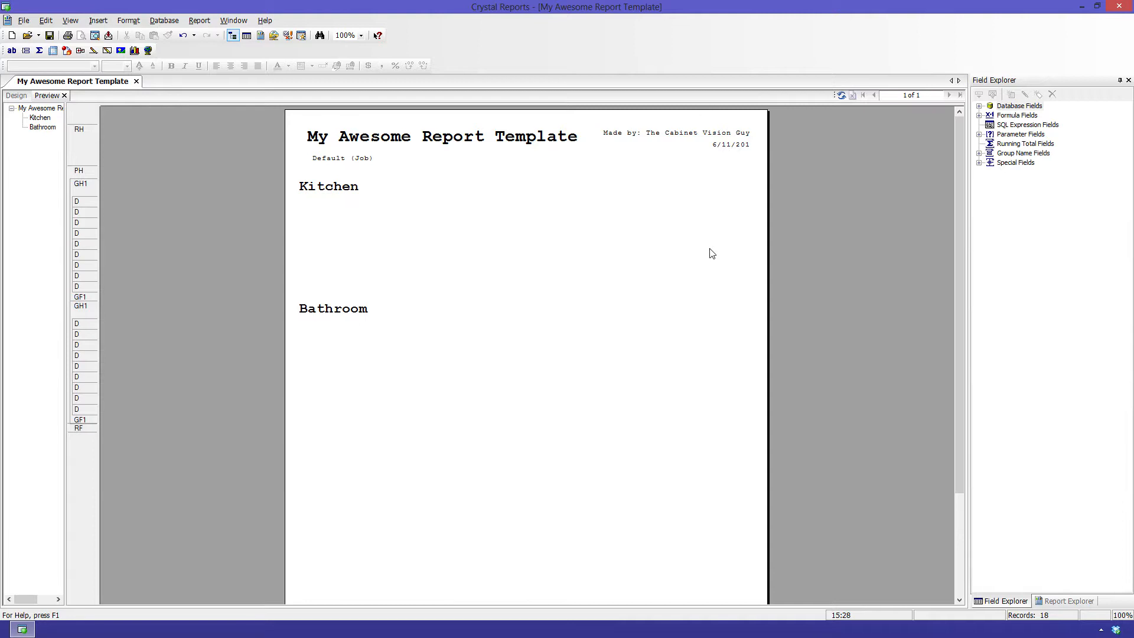
pyautogui.click(18, 97)
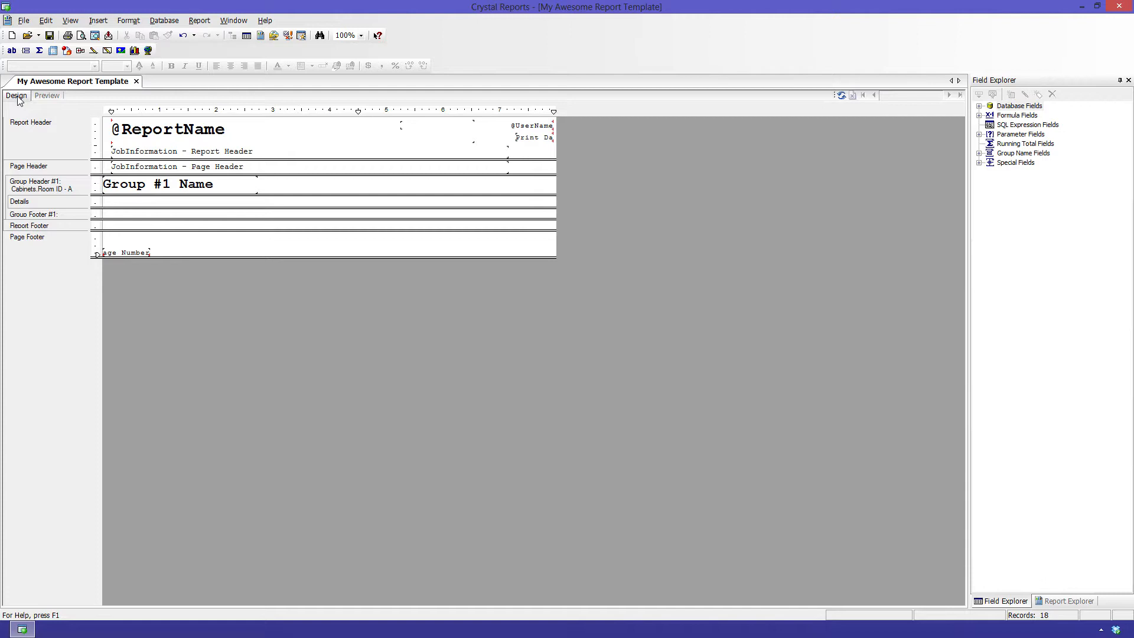
# Review the change-group options of the Room ID group without altering them
pyautogui.rightClick(59, 189)
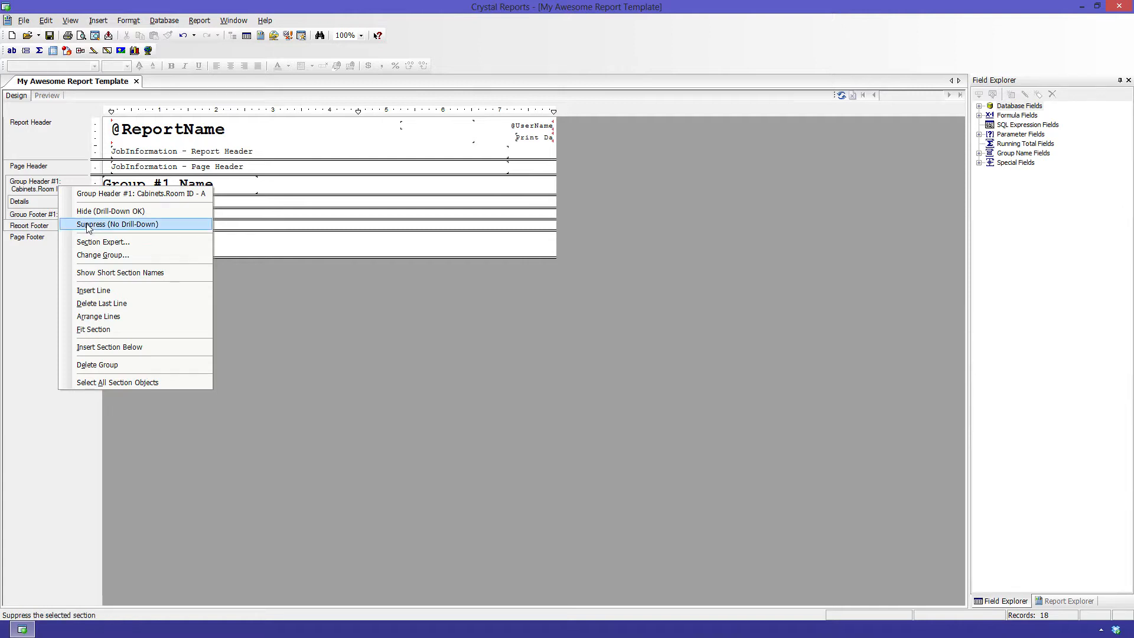
pyautogui.click(98, 255)
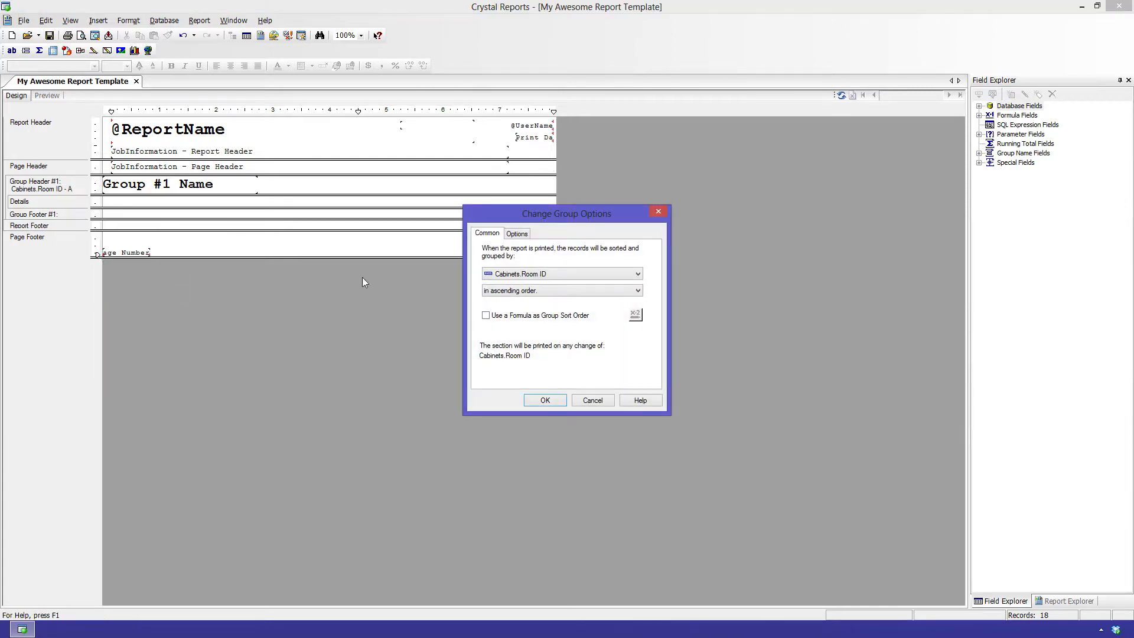
pyautogui.click(588, 400)
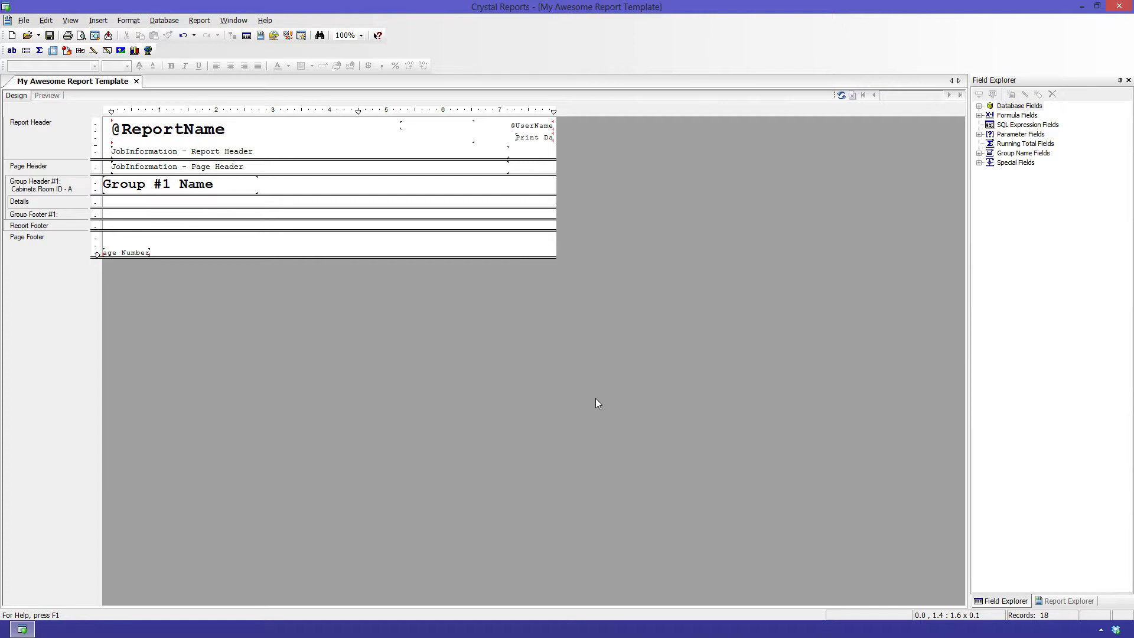
# Insert a second group beneath the Room ID group, sorted in ascending order
pyautogui.click(98, 20)
pyautogui.click(121, 86)
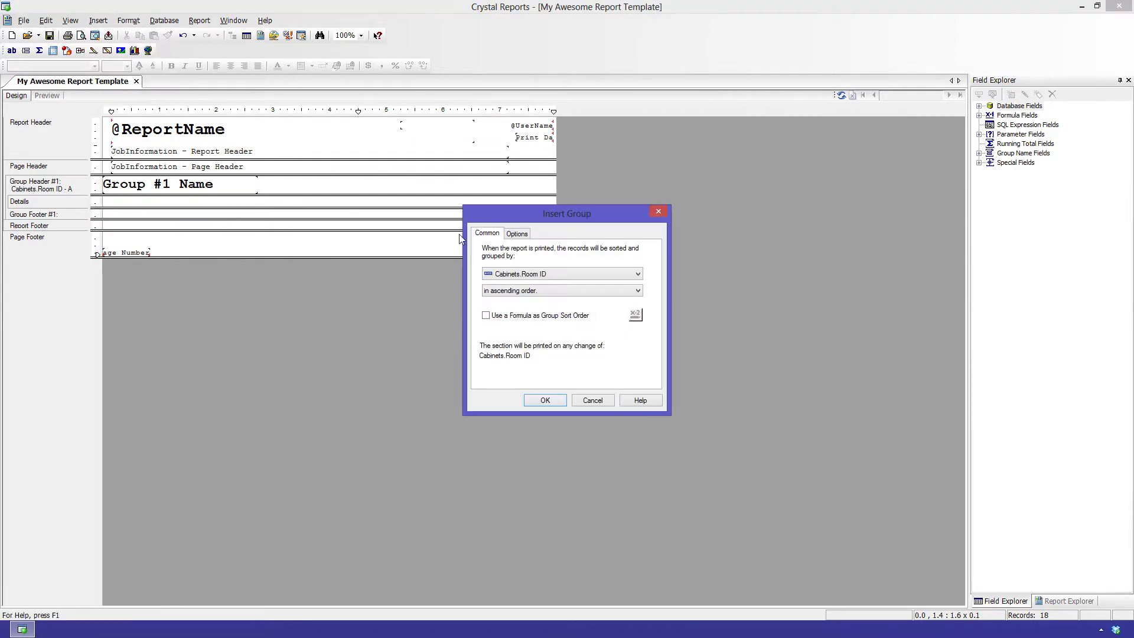
pyautogui.click(555, 273)
pyautogui.click(544, 373)
pyautogui.click(537, 399)
# Insert a third group based on the Height field, sorted in ascending order
pyautogui.click(98, 20)
pyautogui.click(121, 86)
pyautogui.click(554, 273)
pyautogui.click(521, 377)
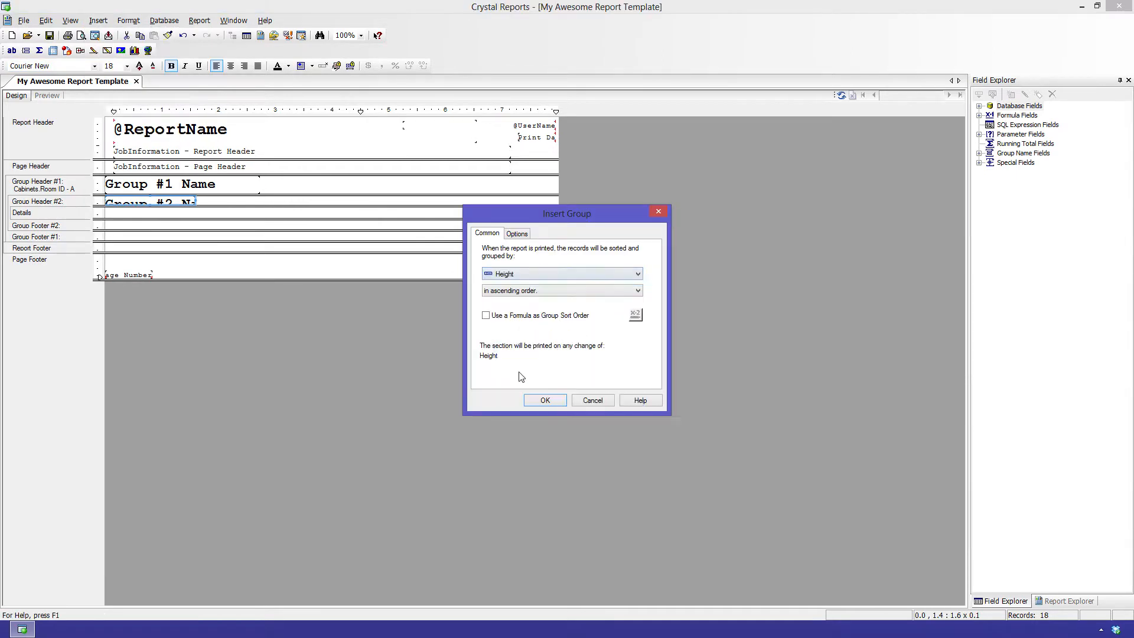
pyautogui.click(544, 400)
# Insert a fourth group on another field beneath the Height group
pyautogui.click(98, 21)
pyautogui.click(121, 87)
pyautogui.click(521, 274)
pyautogui.click(514, 356)
pyautogui.click(544, 400)
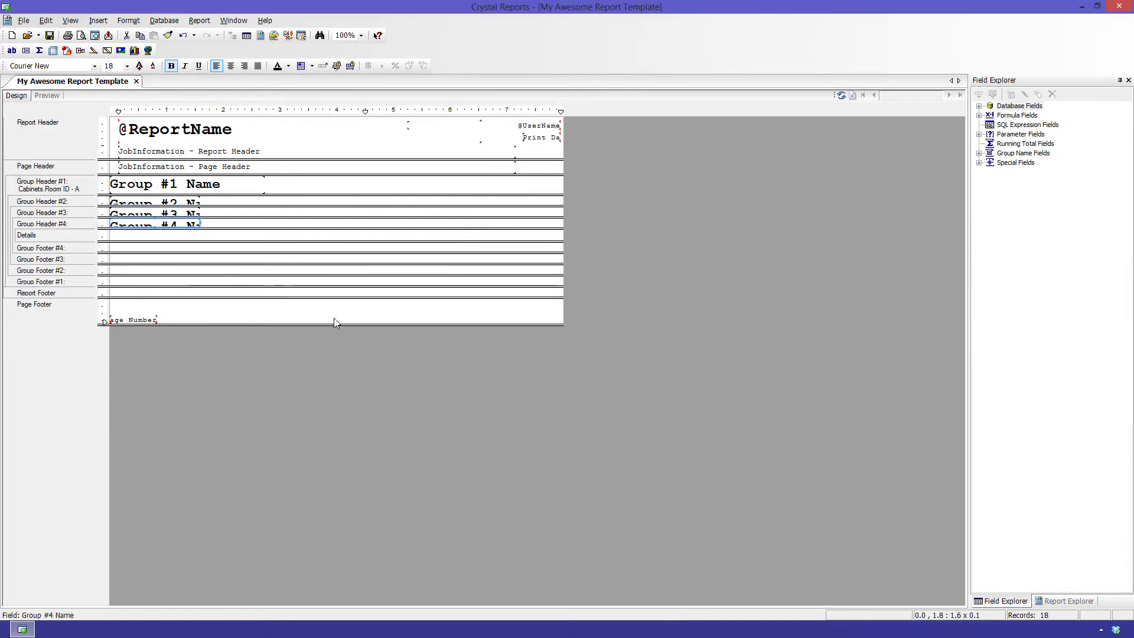
# Enlarge the headers of groups 2 to 4 and reorder these groups as Width, Height, Depth beneath the Room ID group
pyautogui.moveTo(105, 205); pyautogui.dragTo(101, 260)
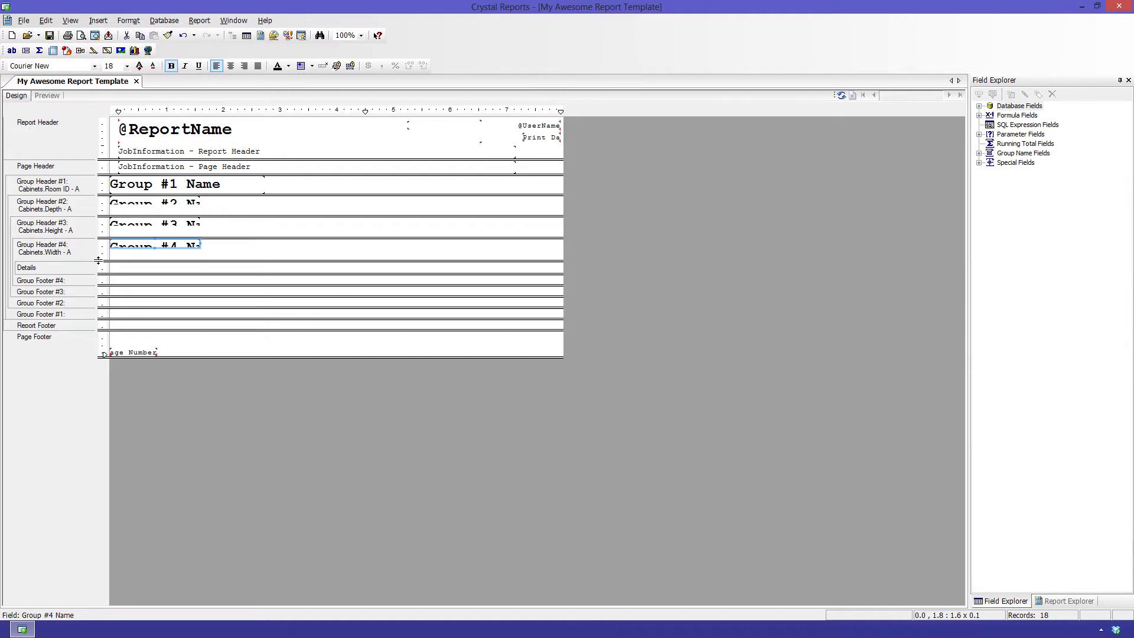
pyautogui.moveTo(73, 254); pyautogui.dragTo(69, 229)
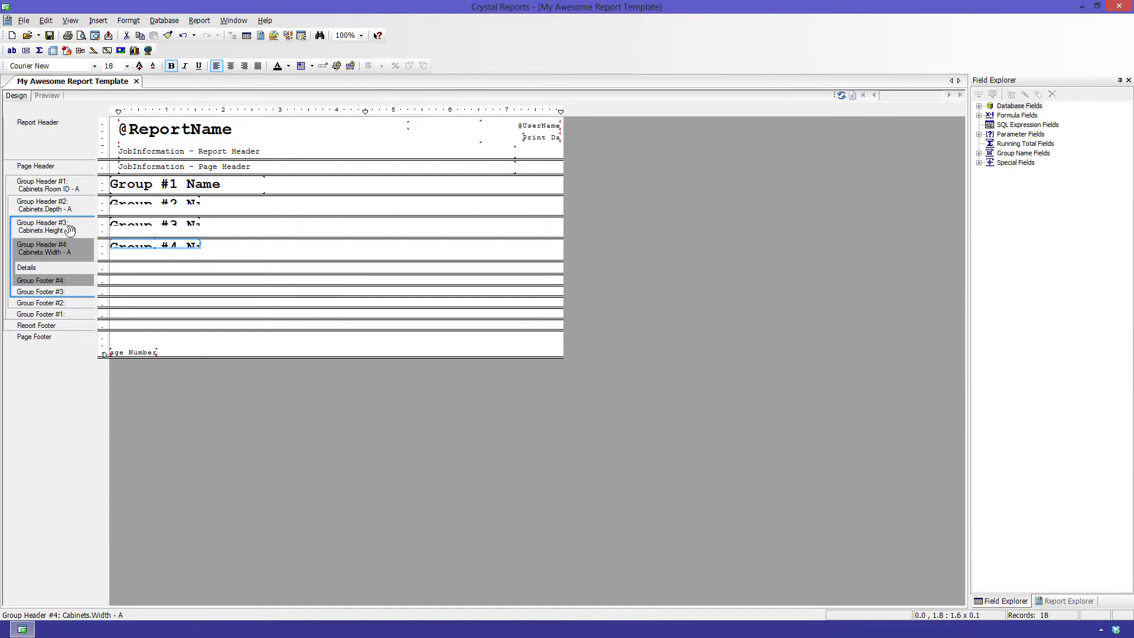
pyautogui.moveTo(70, 230); pyautogui.dragTo(67, 216)
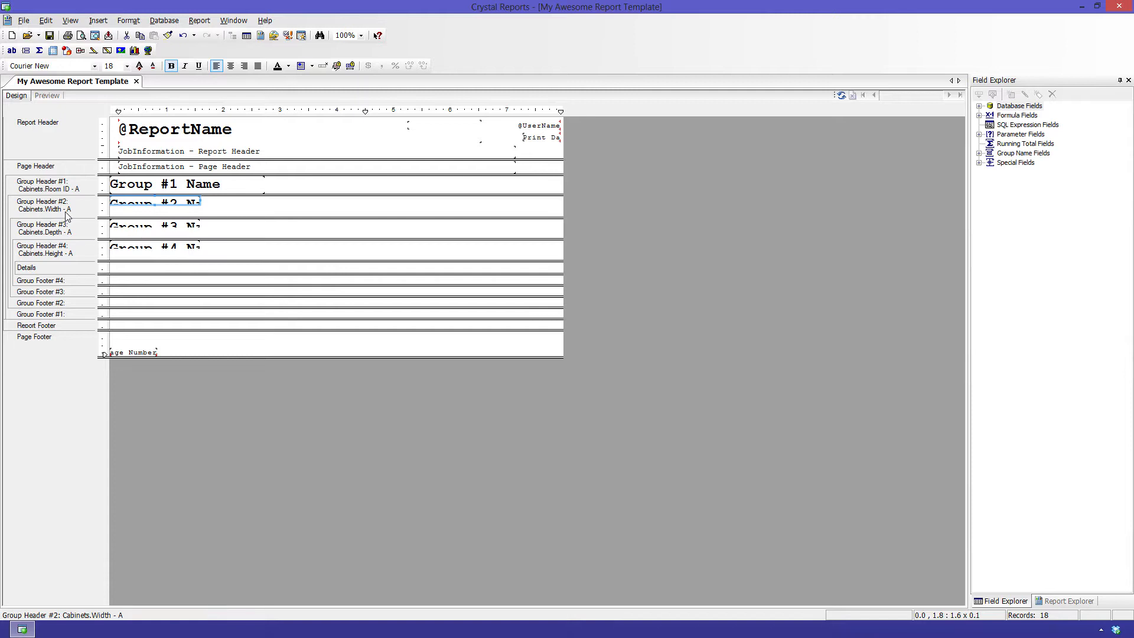
pyautogui.moveTo(67, 255); pyautogui.dragTo(66, 238)
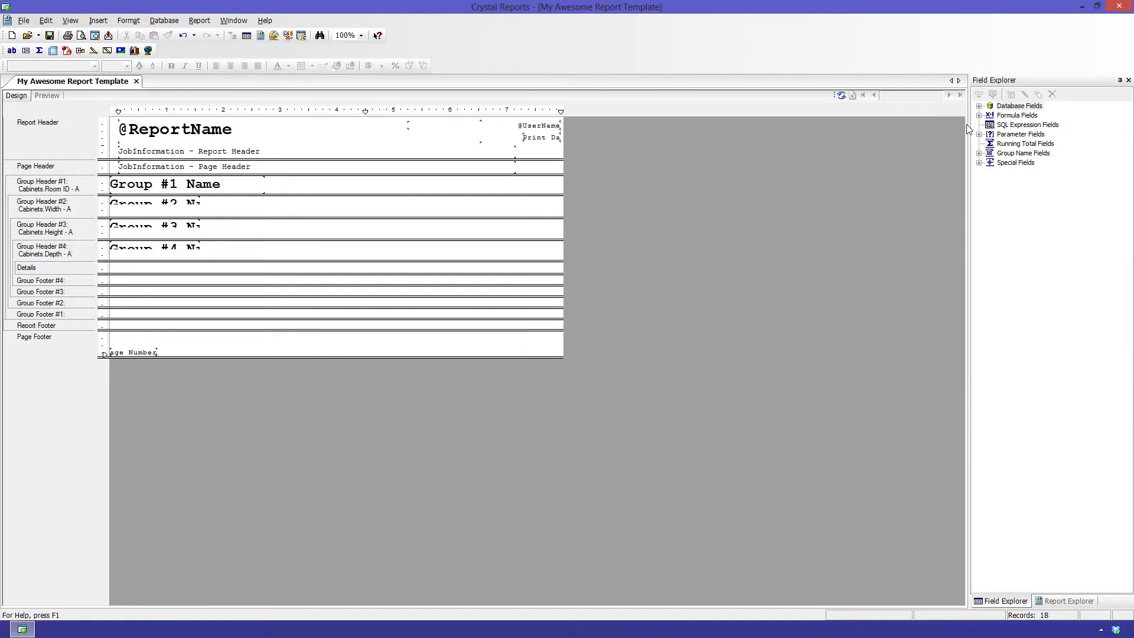
# Place the Cabinets fields Width String, Height String, Depth String and Cabinet Name side by side in the Details section
pyautogui.click(979, 106)
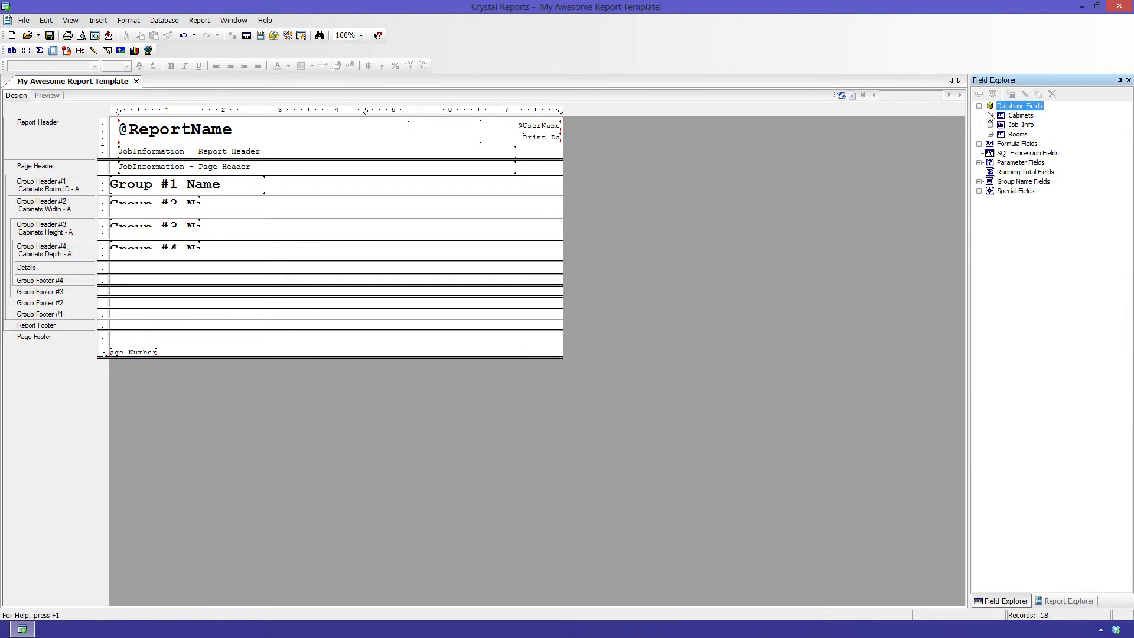
pyautogui.click(991, 115)
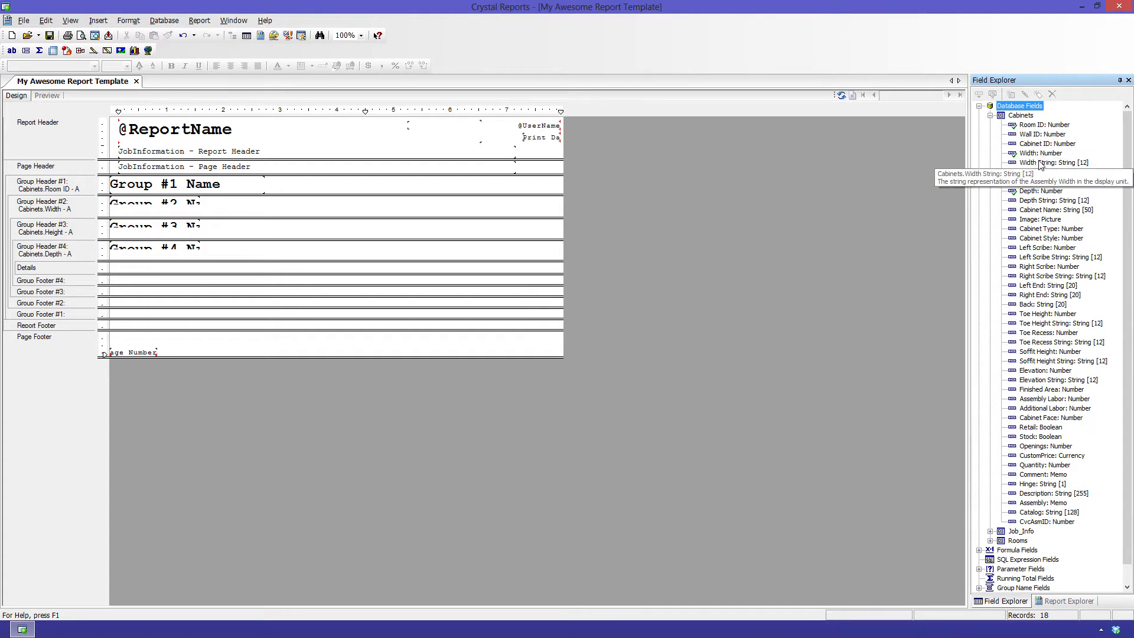
pyautogui.moveTo(1041, 164); pyautogui.dragTo(149, 270)
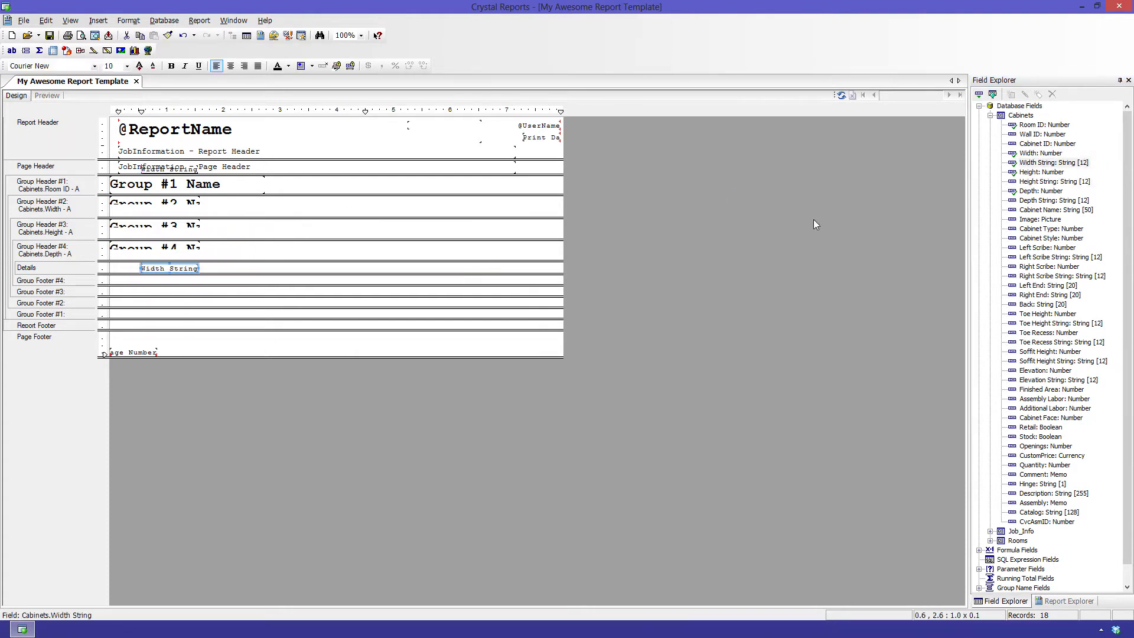
pyautogui.moveTo(1040, 182); pyautogui.dragTo(211, 271)
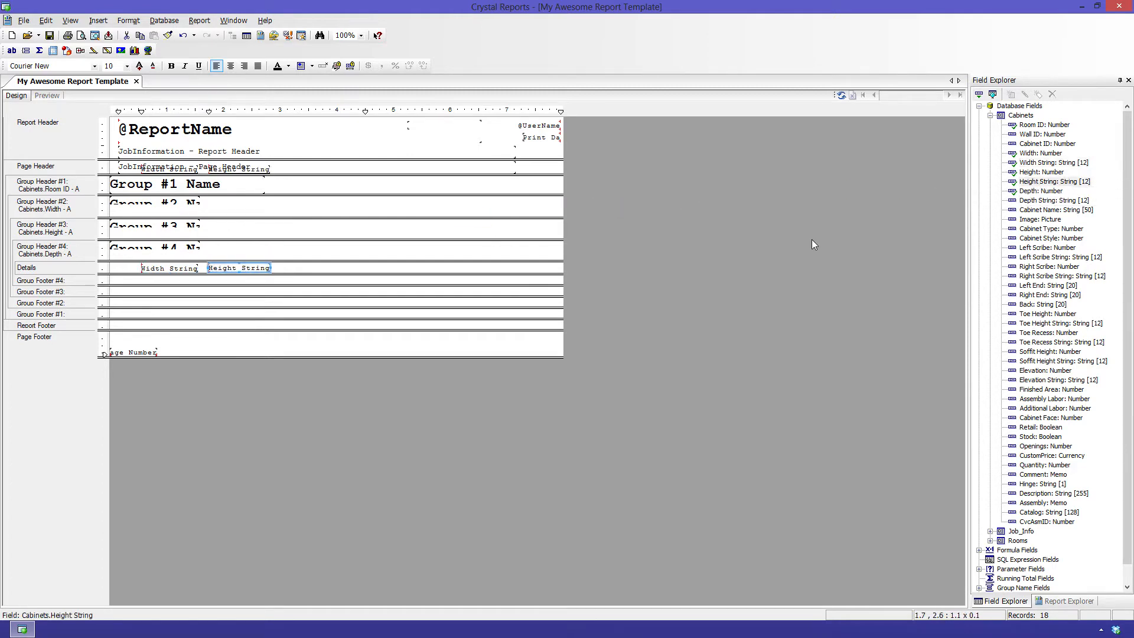
pyautogui.moveTo(1041, 200); pyautogui.dragTo(289, 269)
pyautogui.moveTo(1040, 210); pyautogui.dragTo(365, 268)
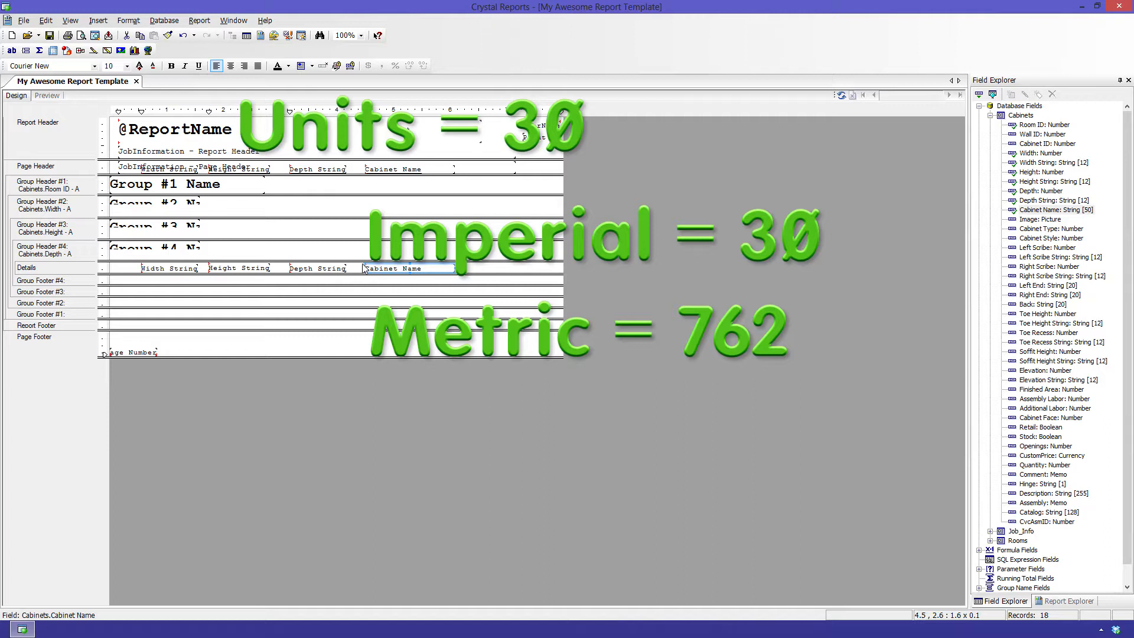
# Preview the report and look through the cabinet rows listed under each room
pyautogui.click(81, 36)
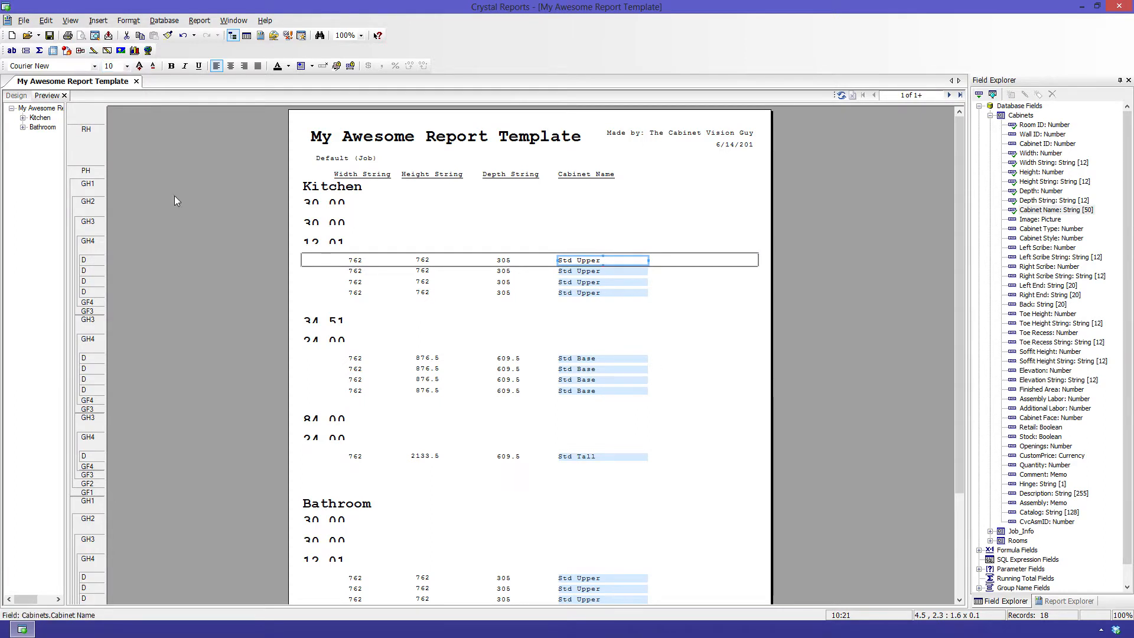
pyautogui.scroll(-3, 225, 231)
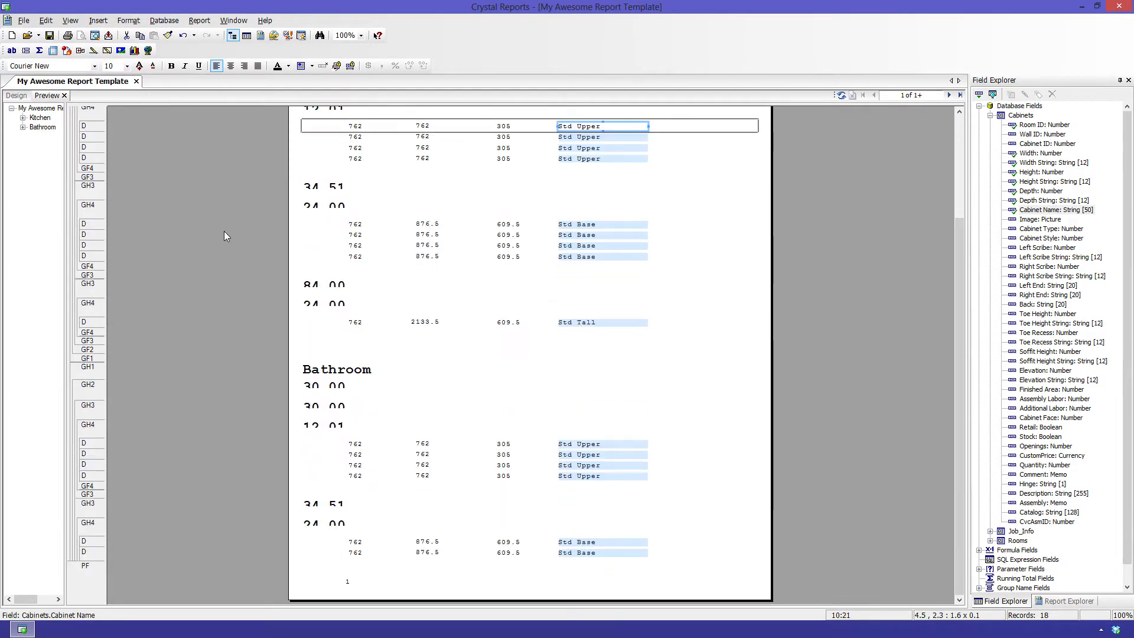
pyautogui.scroll(3, 224, 233)
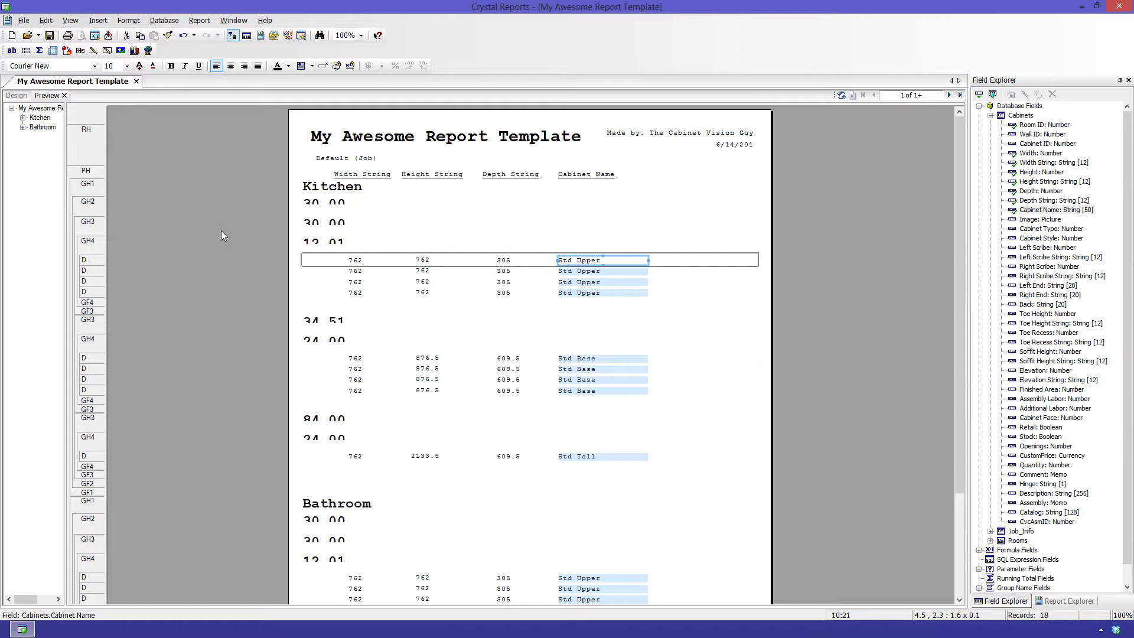
# Suppress the Width, Height and Depth group headers in the design and preview the report
pyautogui.click(23, 97)
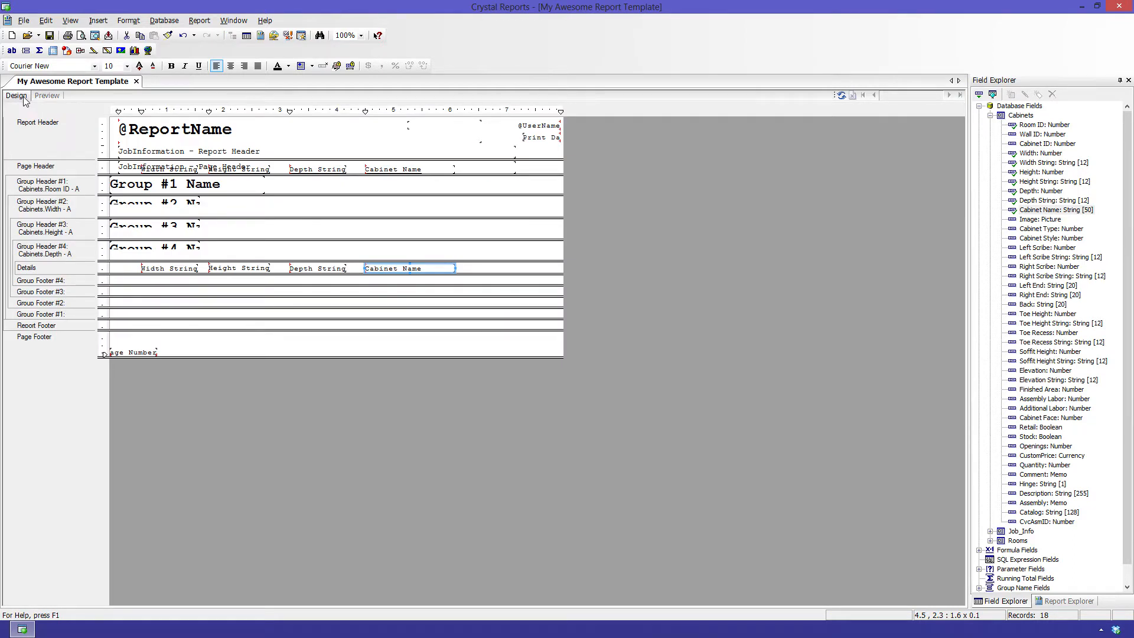
pyautogui.rightClick(69, 212)
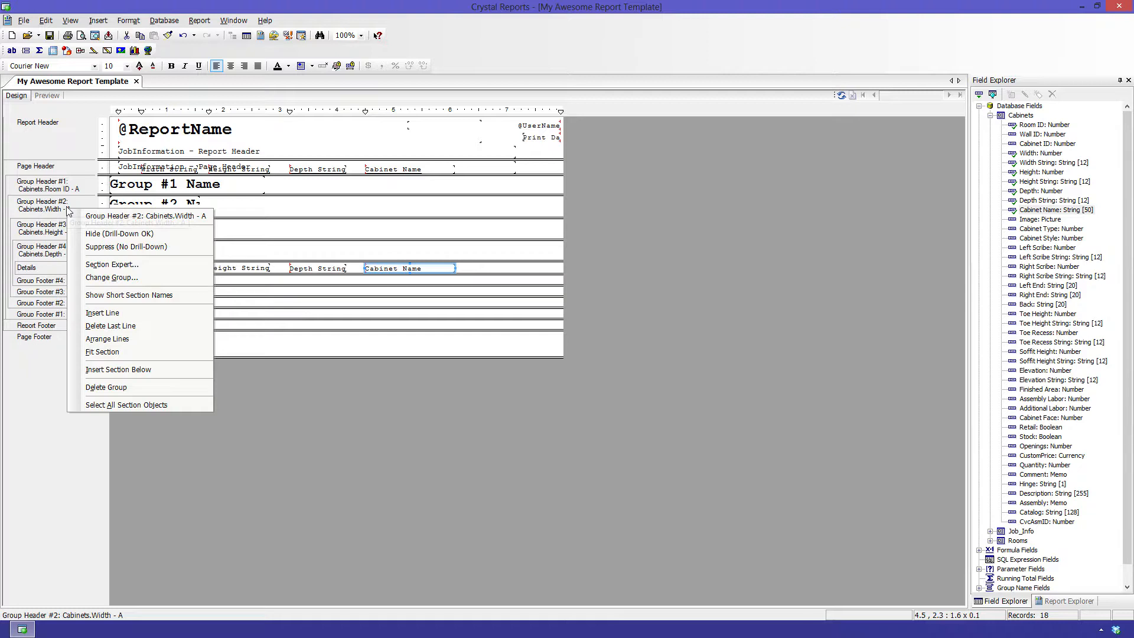
pyautogui.click(94, 247)
pyautogui.rightClick(71, 229)
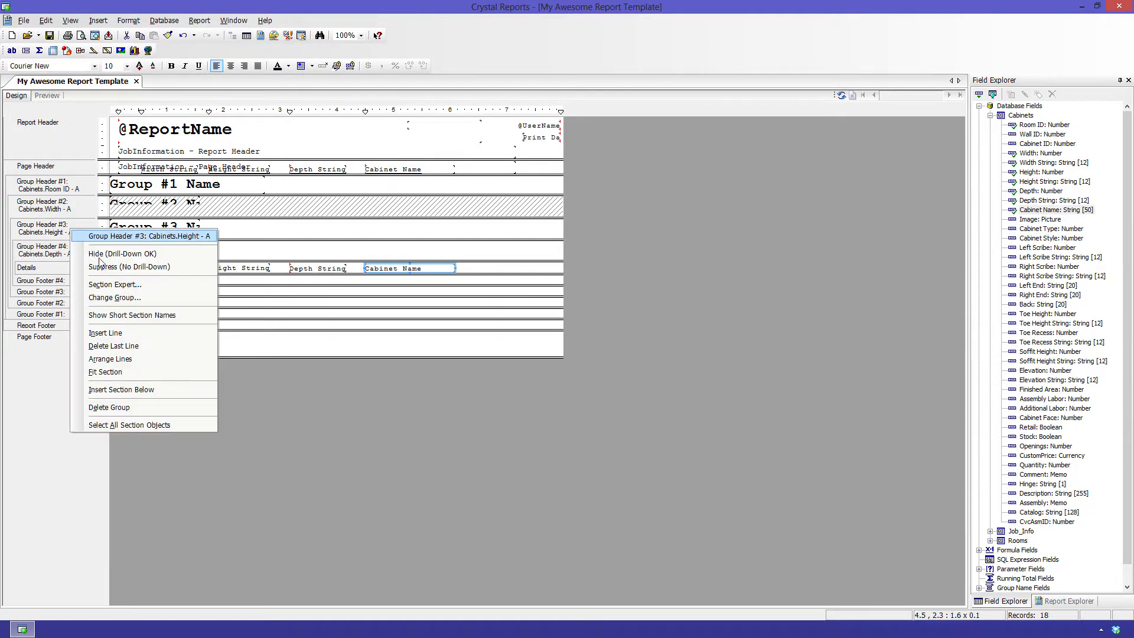
pyautogui.click(102, 267)
pyautogui.rightClick(72, 254)
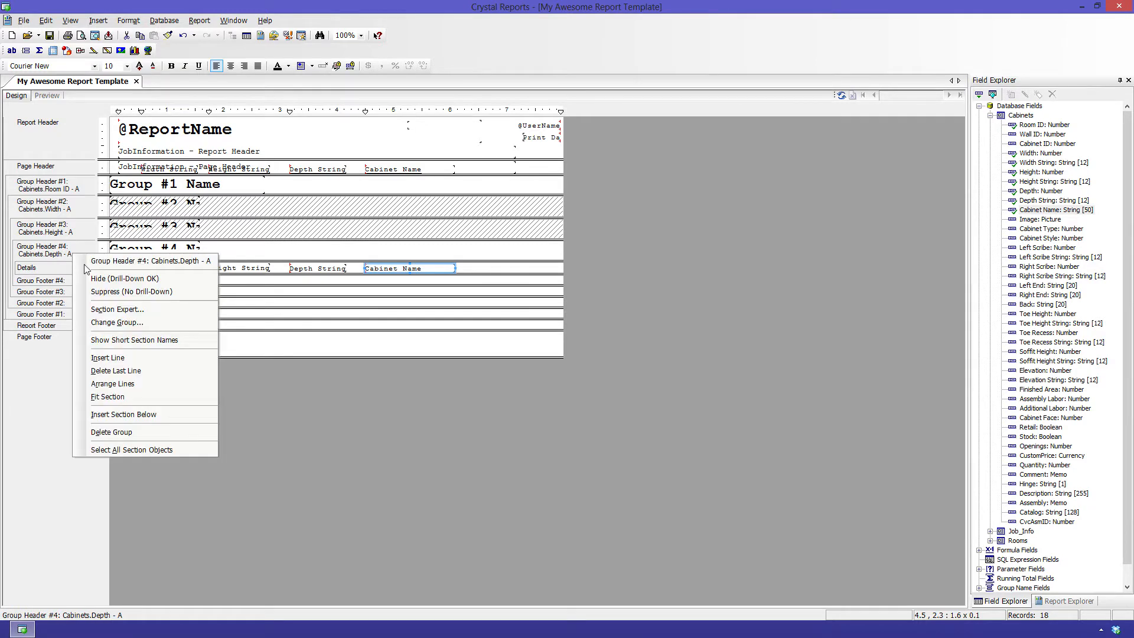
pyautogui.click(103, 292)
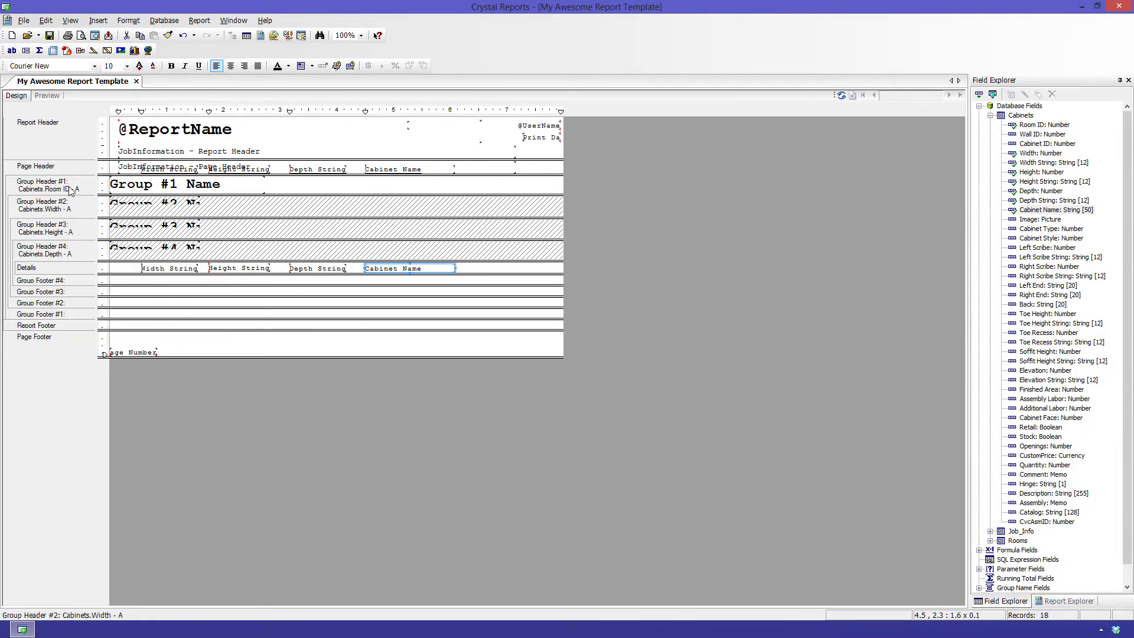
pyautogui.click(46, 96)
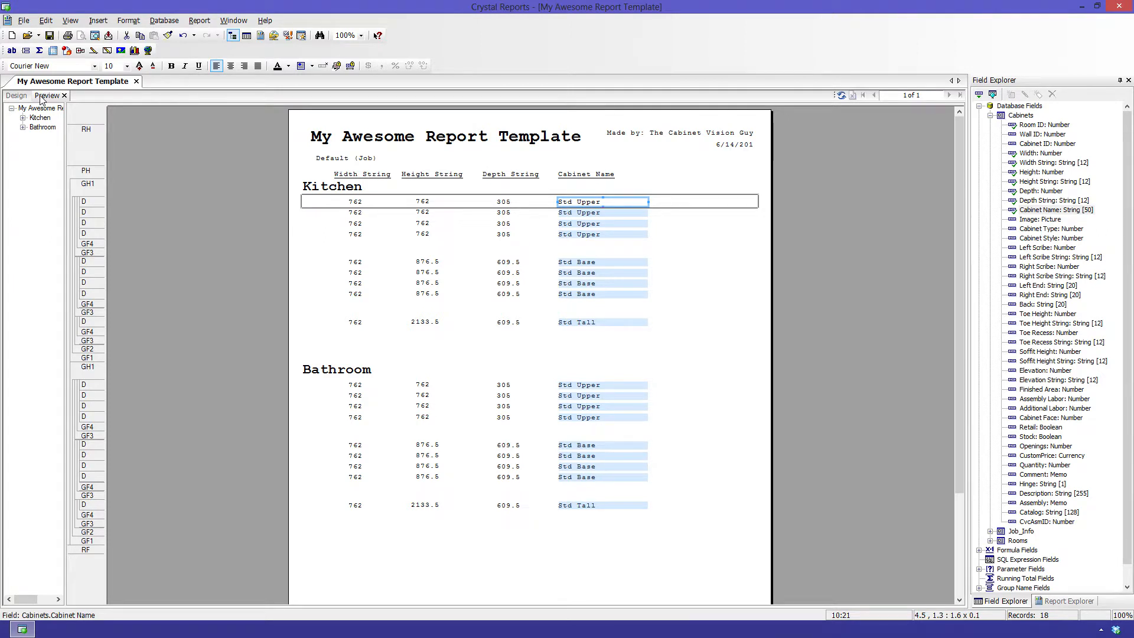
# Suppress the footers of all four groups in the design and preview the report
pyautogui.click(21, 96)
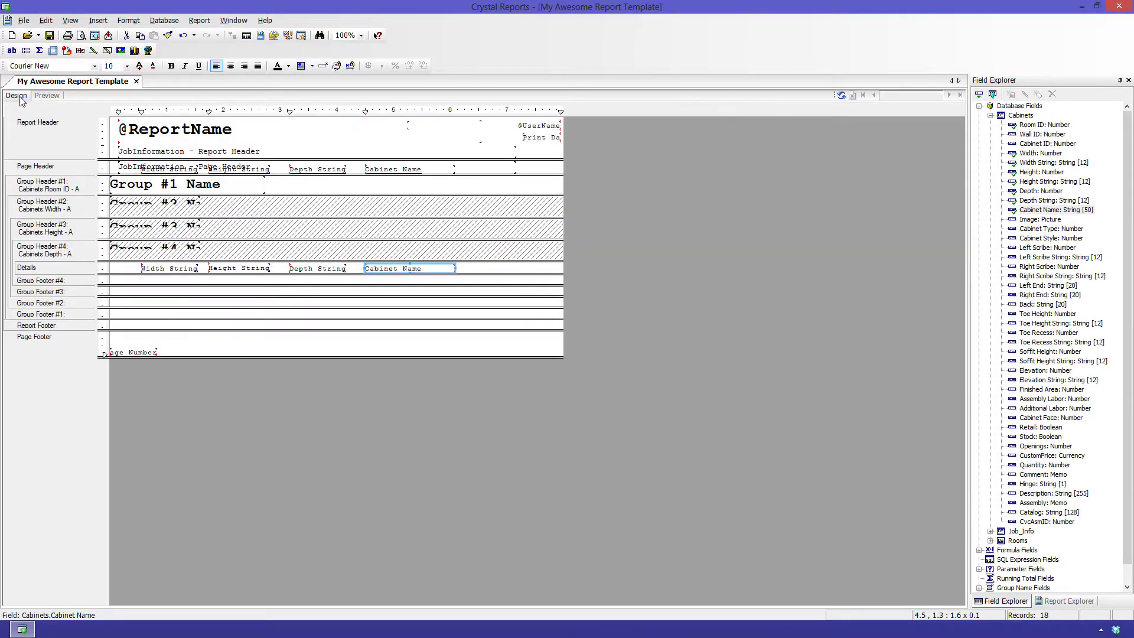
pyautogui.rightClick(70, 279)
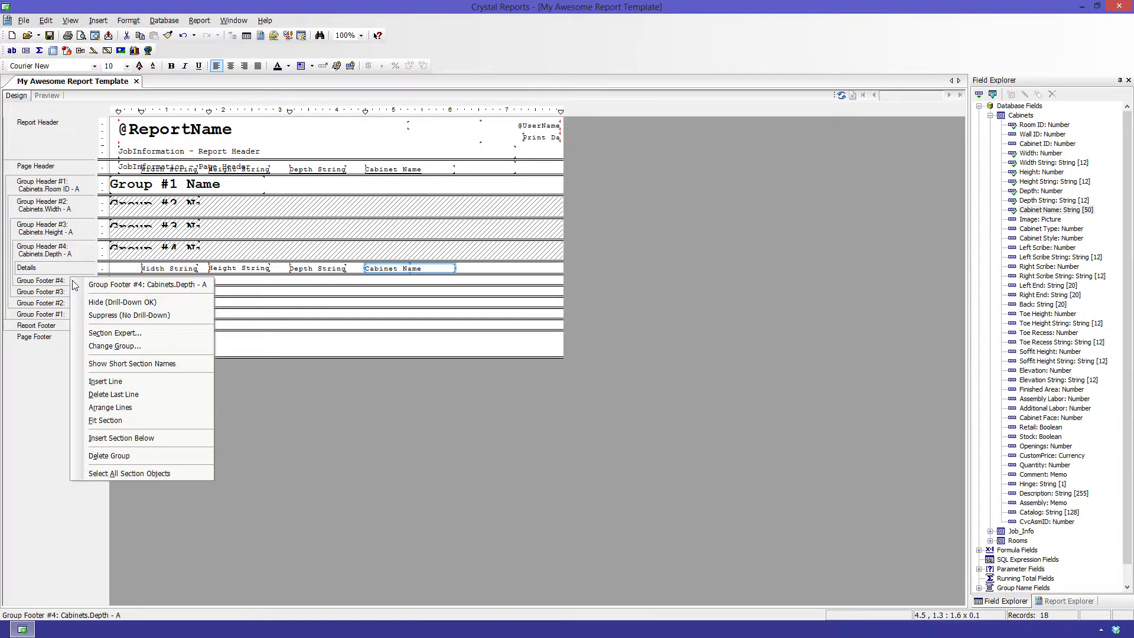
pyautogui.click(90, 315)
pyautogui.rightClick(72, 290)
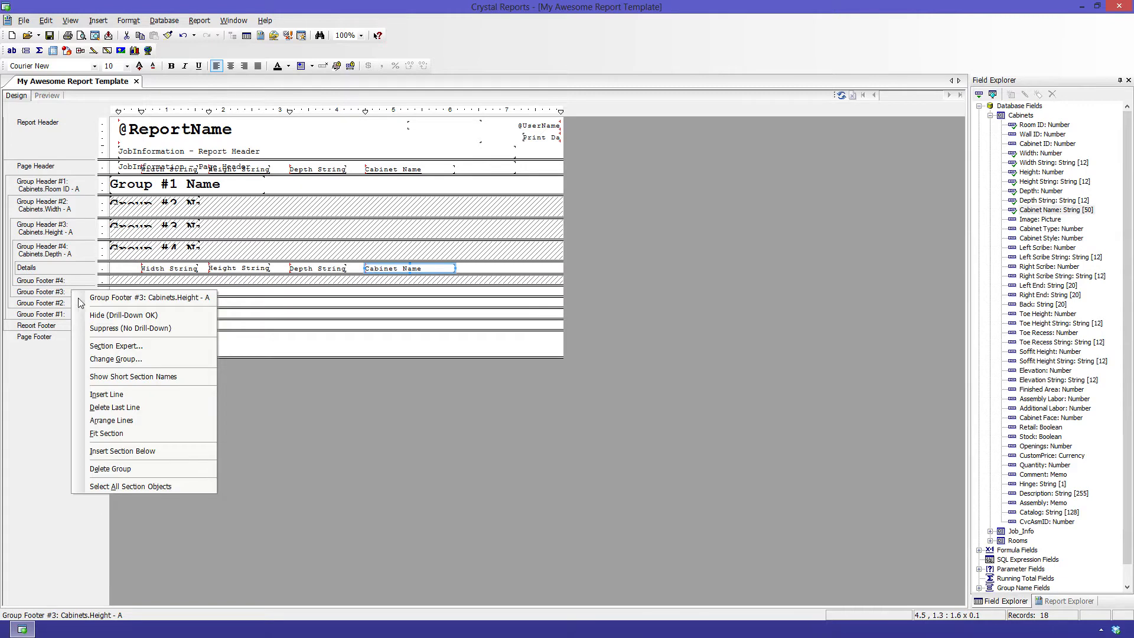
pyautogui.click(93, 329)
pyautogui.rightClick(71, 303)
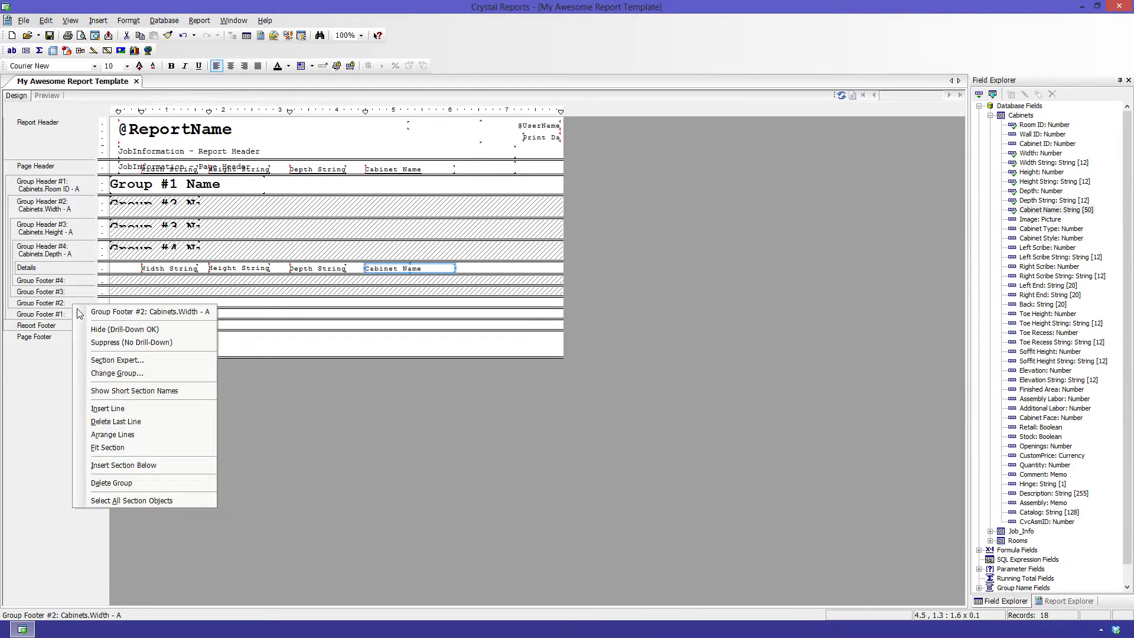
pyautogui.click(97, 342)
pyautogui.rightClick(74, 316)
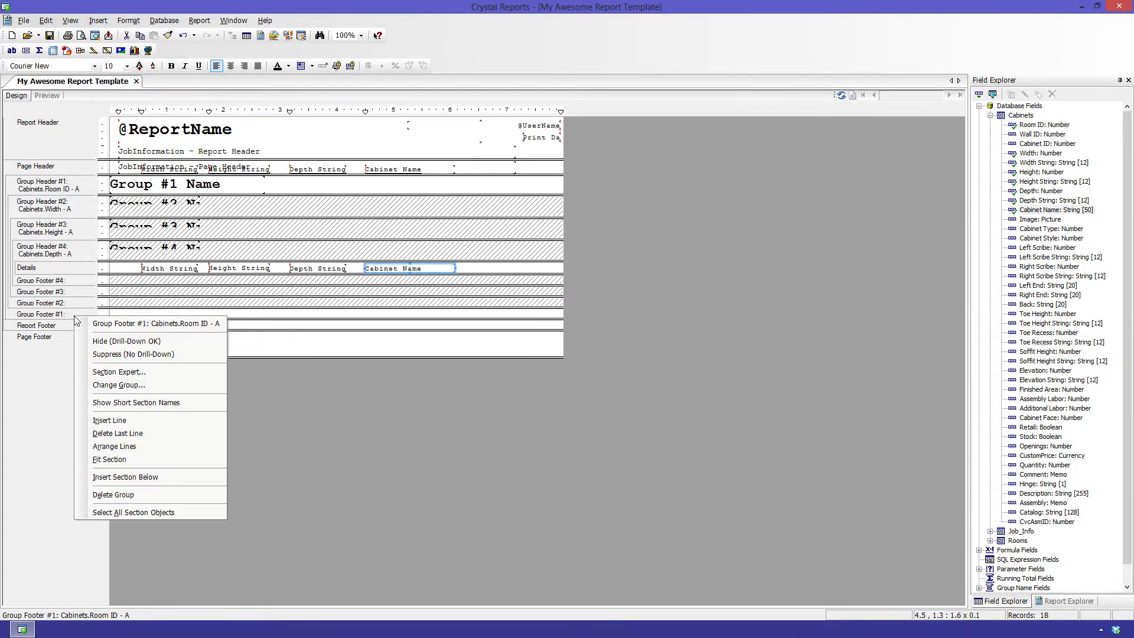
pyautogui.click(103, 355)
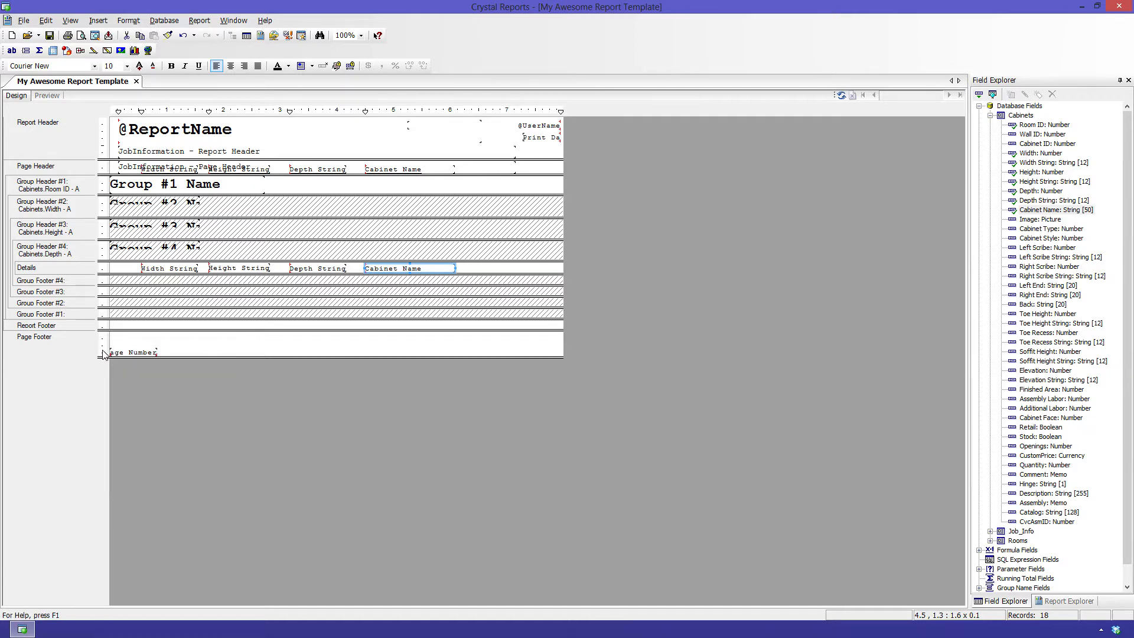
pyautogui.click(47, 96)
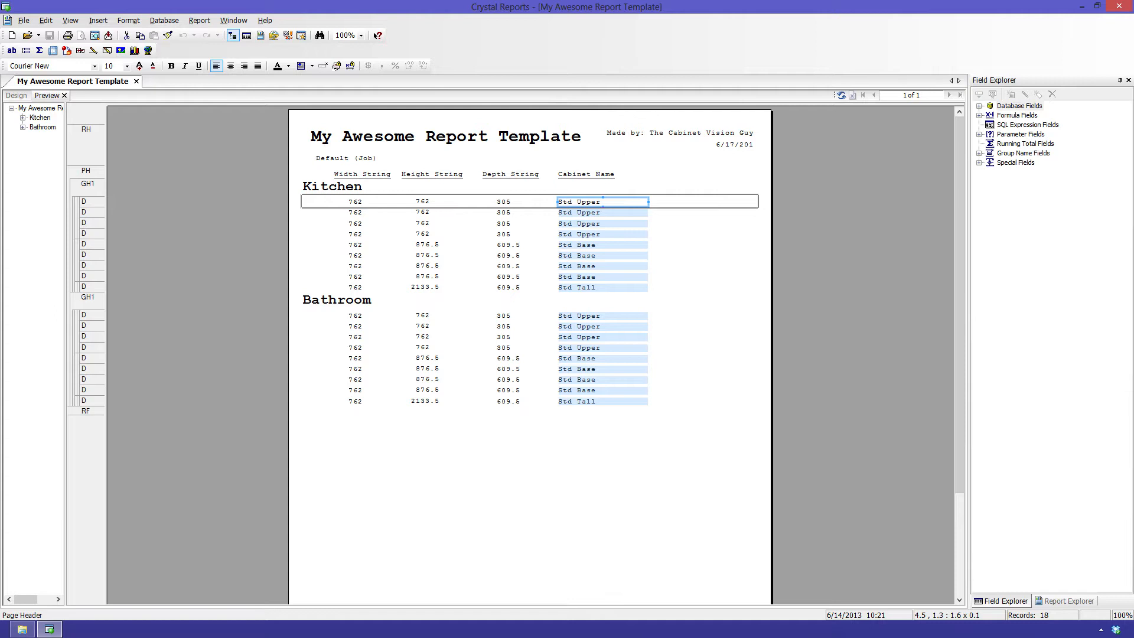
# Suppress the Details section and turn off suppression of the Depth group's footer
pyautogui.click(20, 96)
pyautogui.rightClick(69, 270)
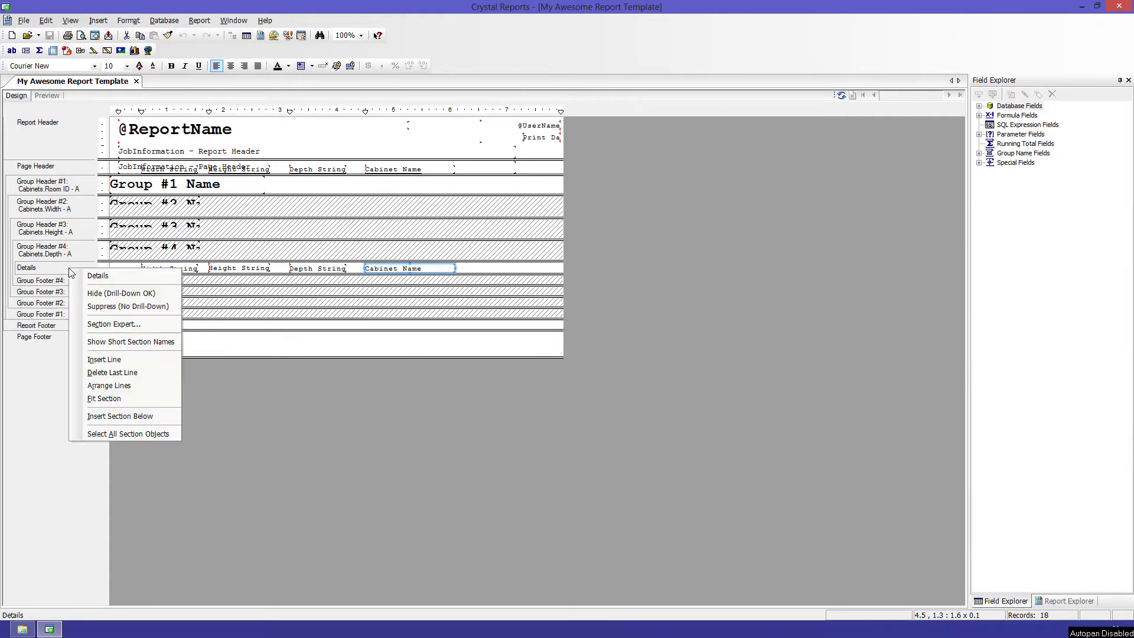
pyautogui.click(98, 306)
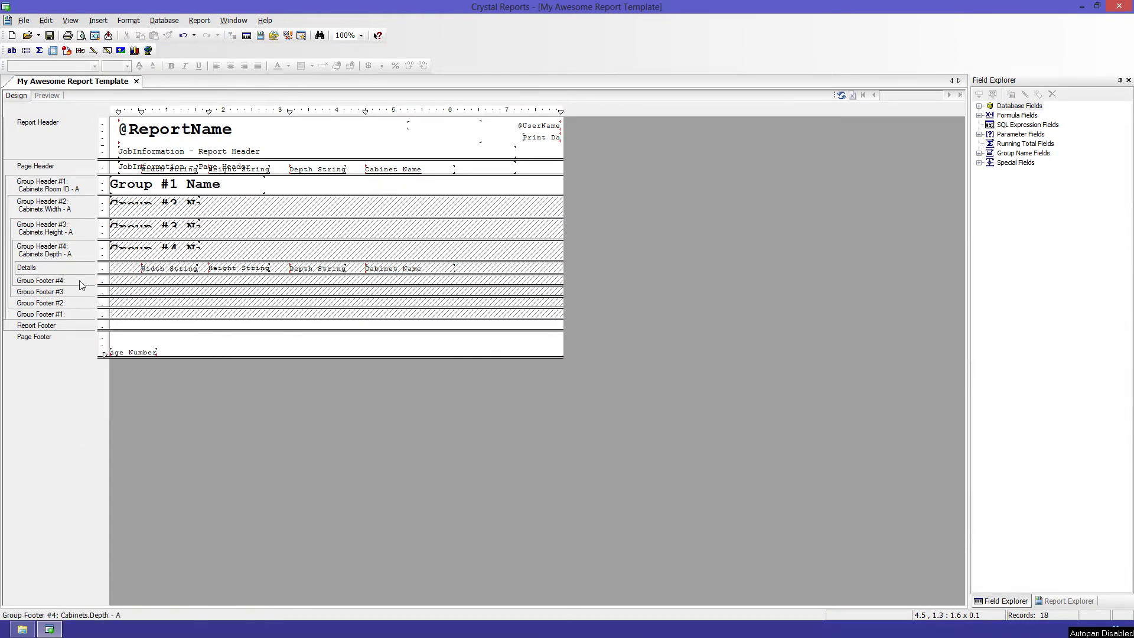
pyautogui.rightClick(81, 284)
pyautogui.click(103, 319)
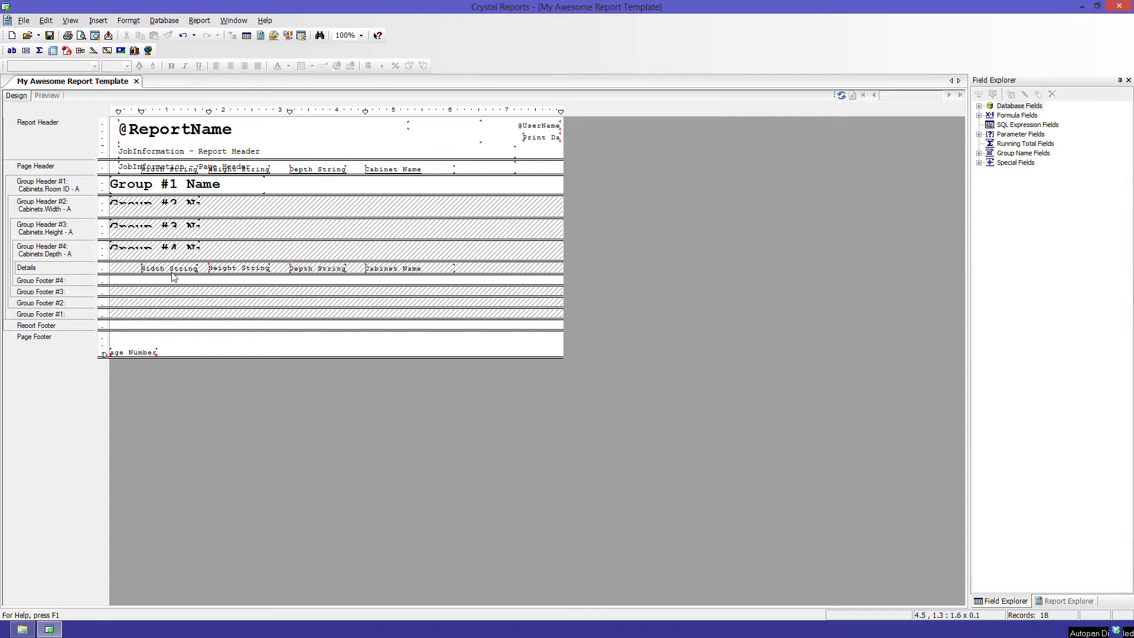
# Move the detail fields into Group Footer #4, ordered Cabinet Name, Width String, Height String, Depth String, and check the preview
pyautogui.moveTo(378, 271); pyautogui.dragTo(440, 284)
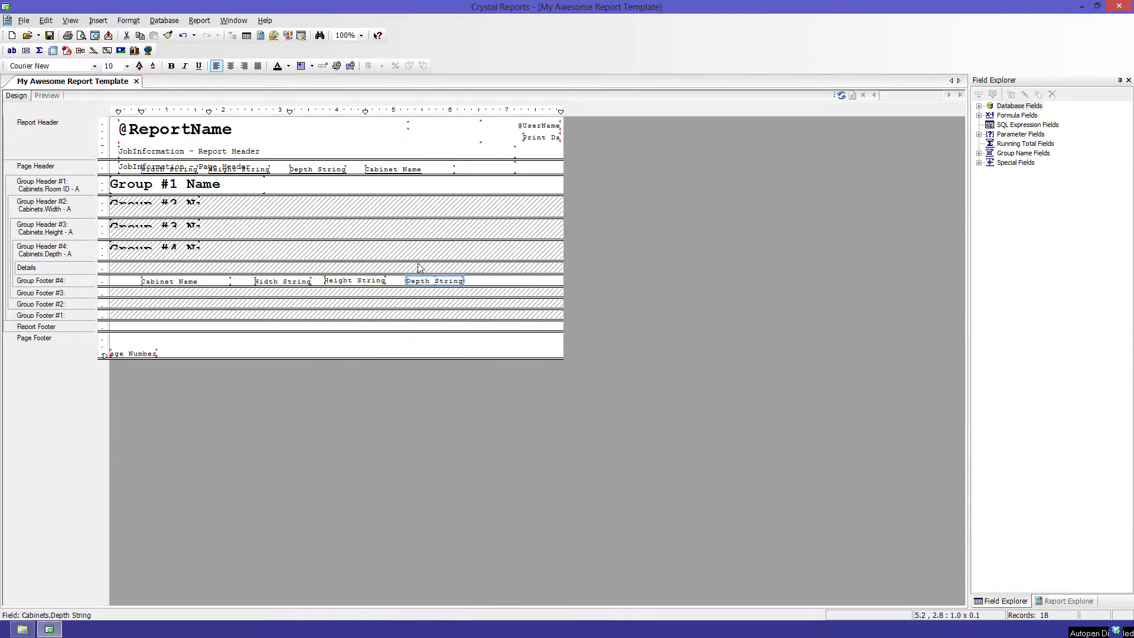
pyautogui.click(46, 96)
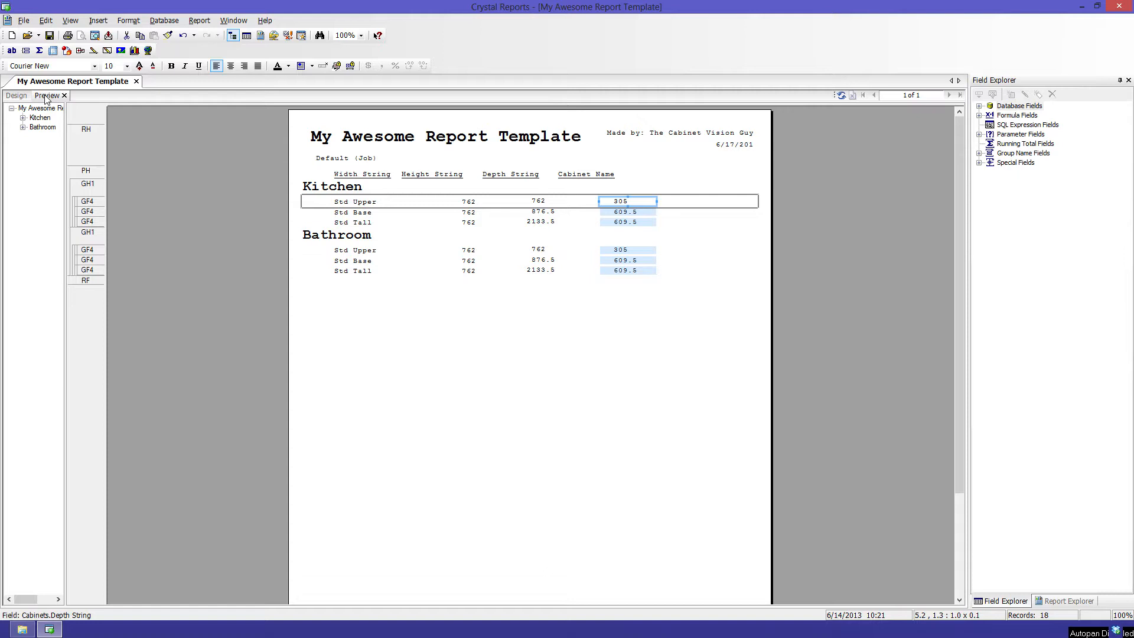
pyautogui.click(18, 97)
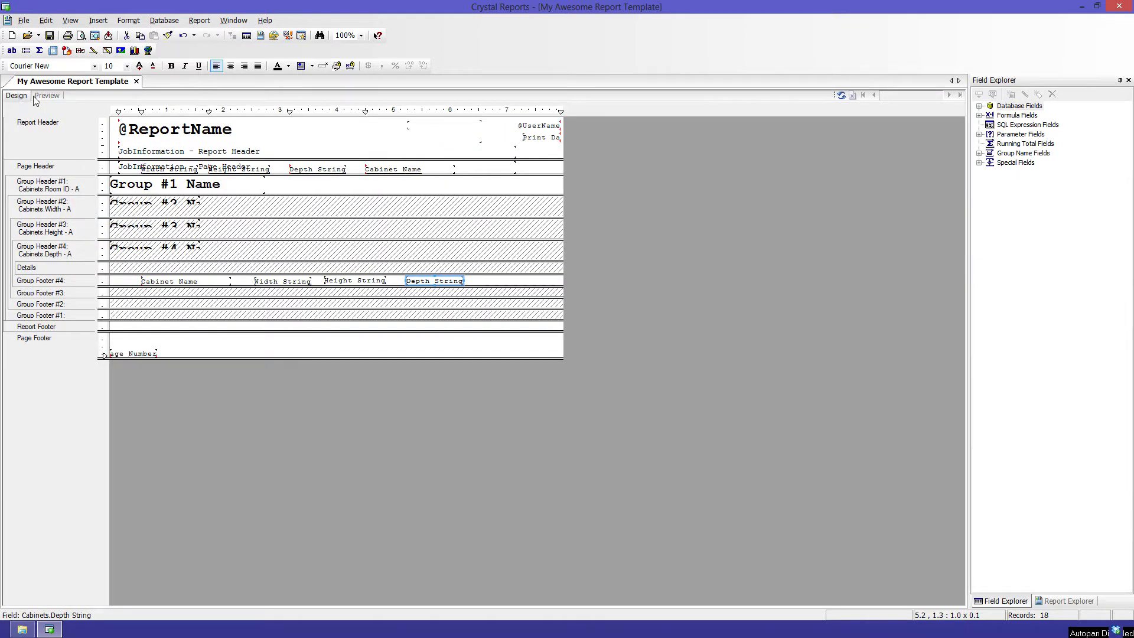
# Insert a summary counting Cabinet ID, located in Group #4: Cabinets.Depth
pyautogui.click(98, 21)
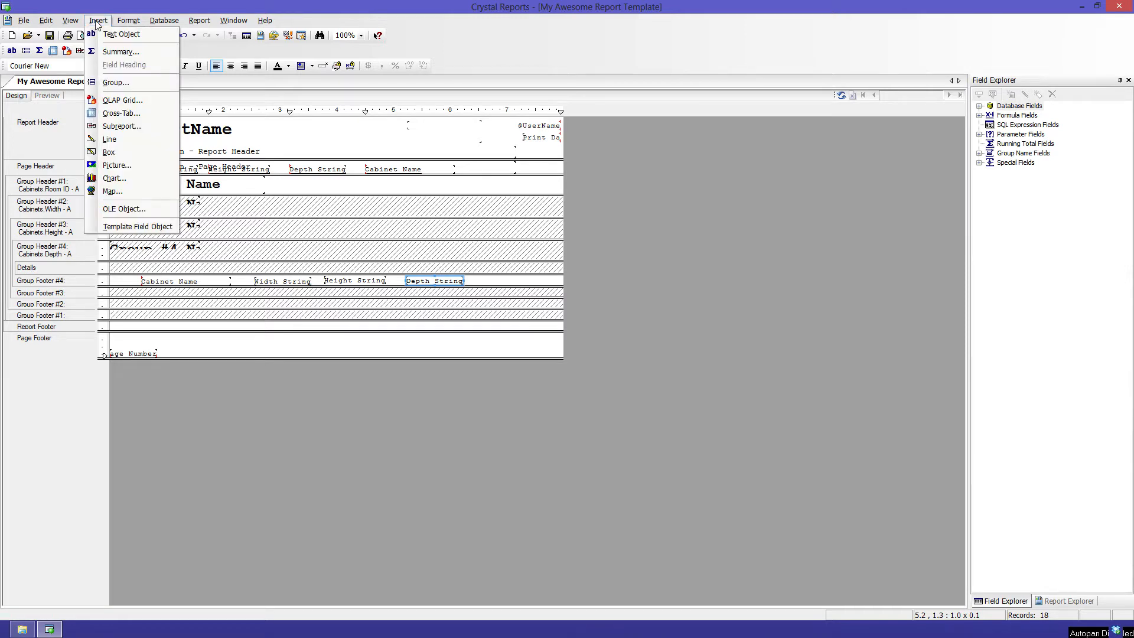
pyautogui.click(104, 52)
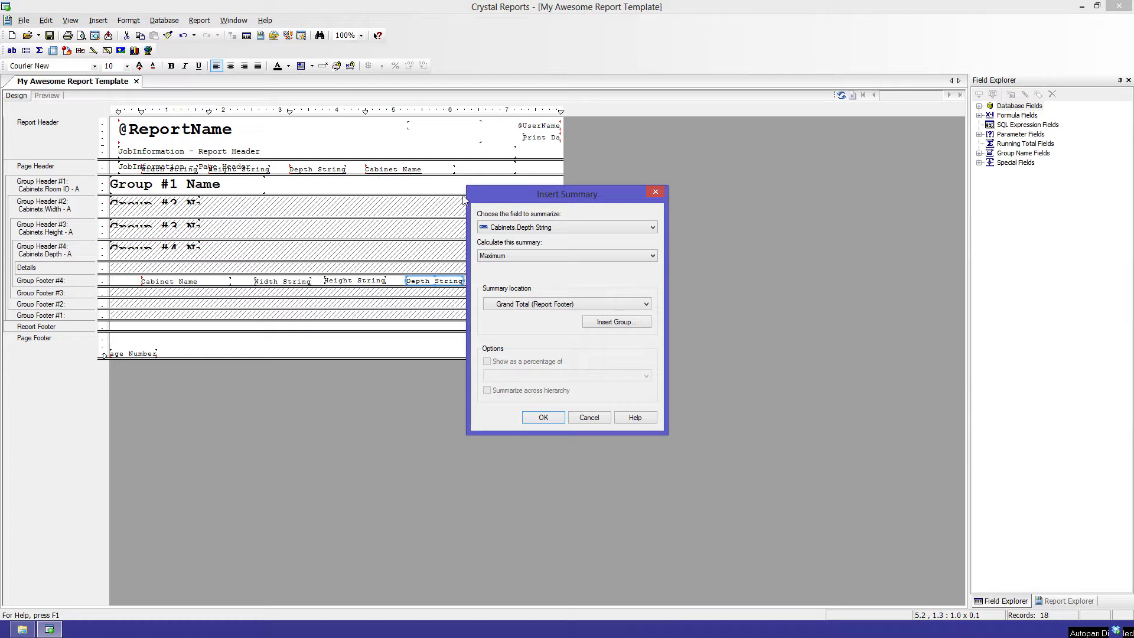
pyautogui.click(551, 229)
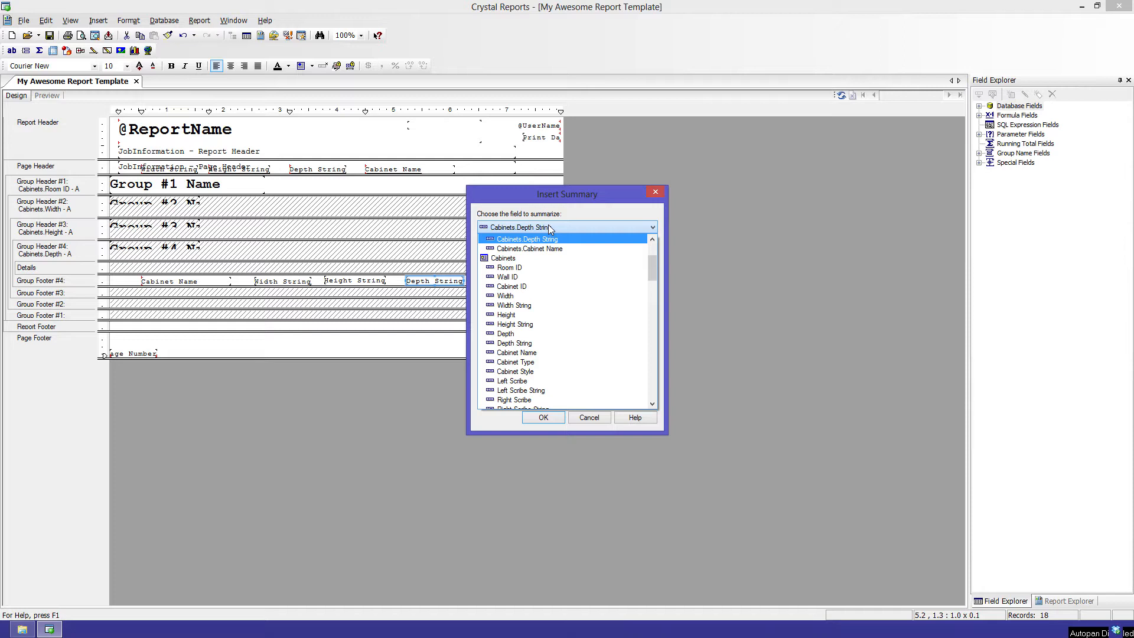
pyautogui.click(526, 287)
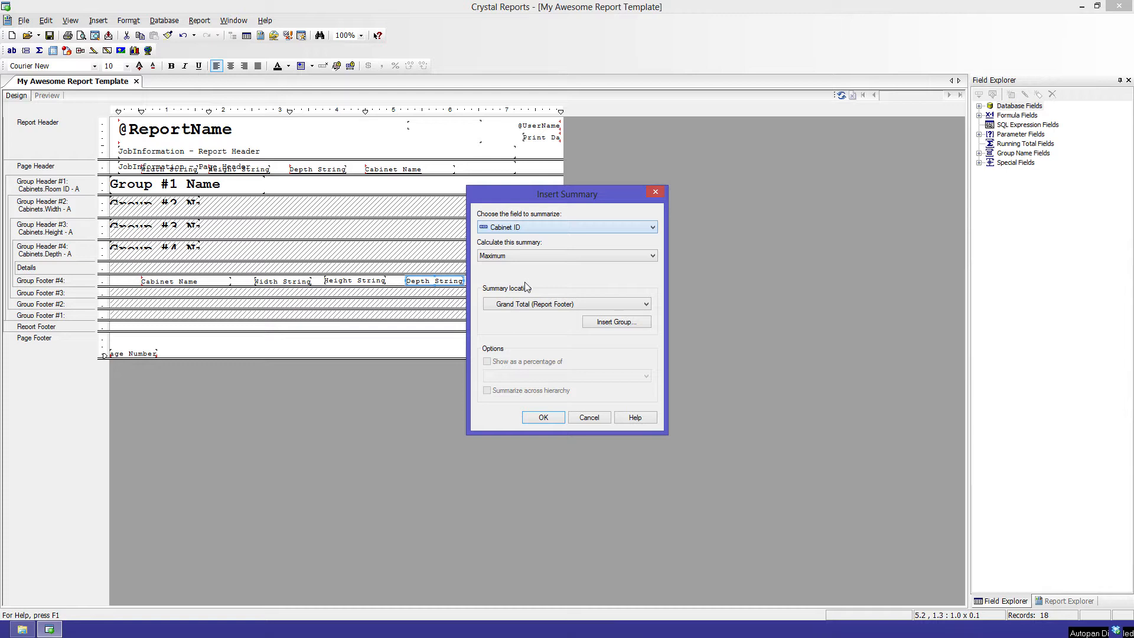
pyautogui.click(512, 257)
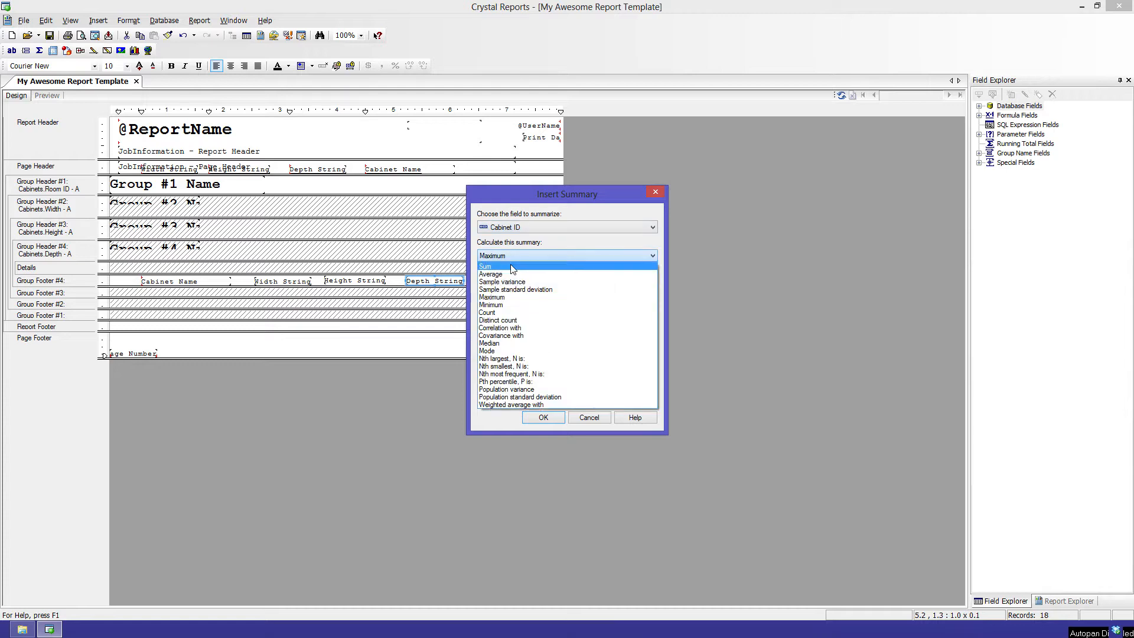
pyautogui.click(506, 313)
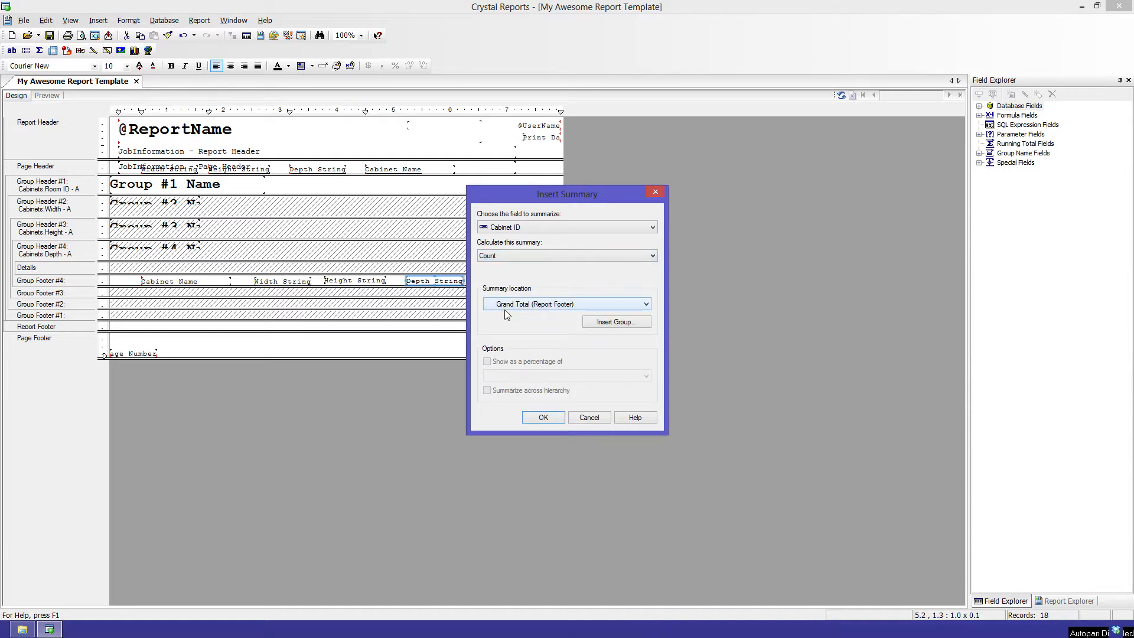
pyautogui.click(554, 303)
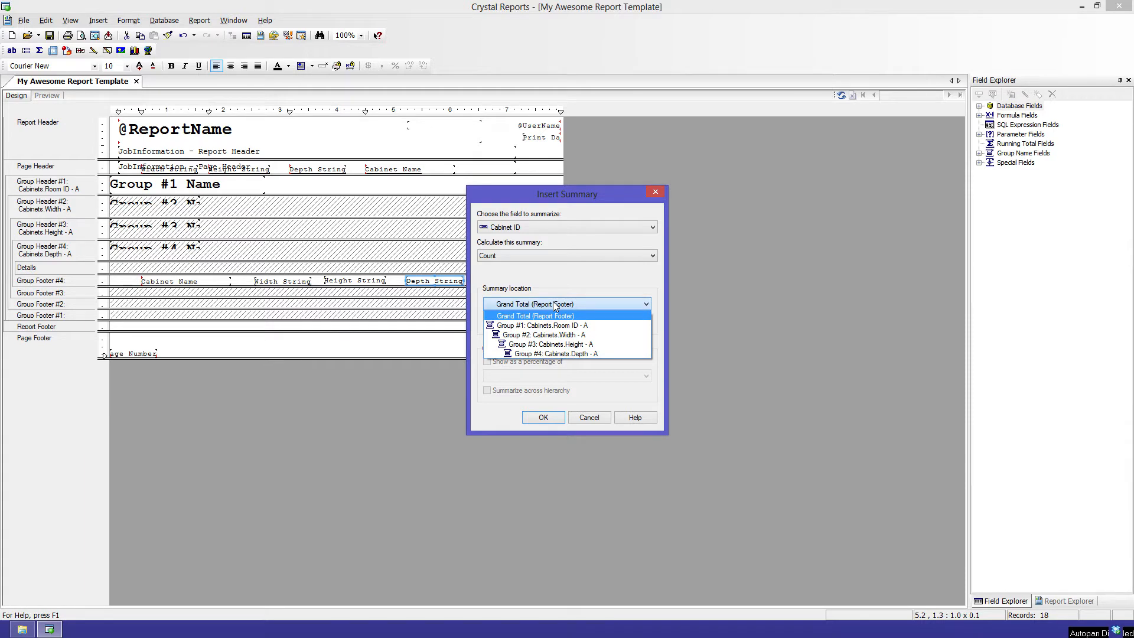
pyautogui.click(564, 354)
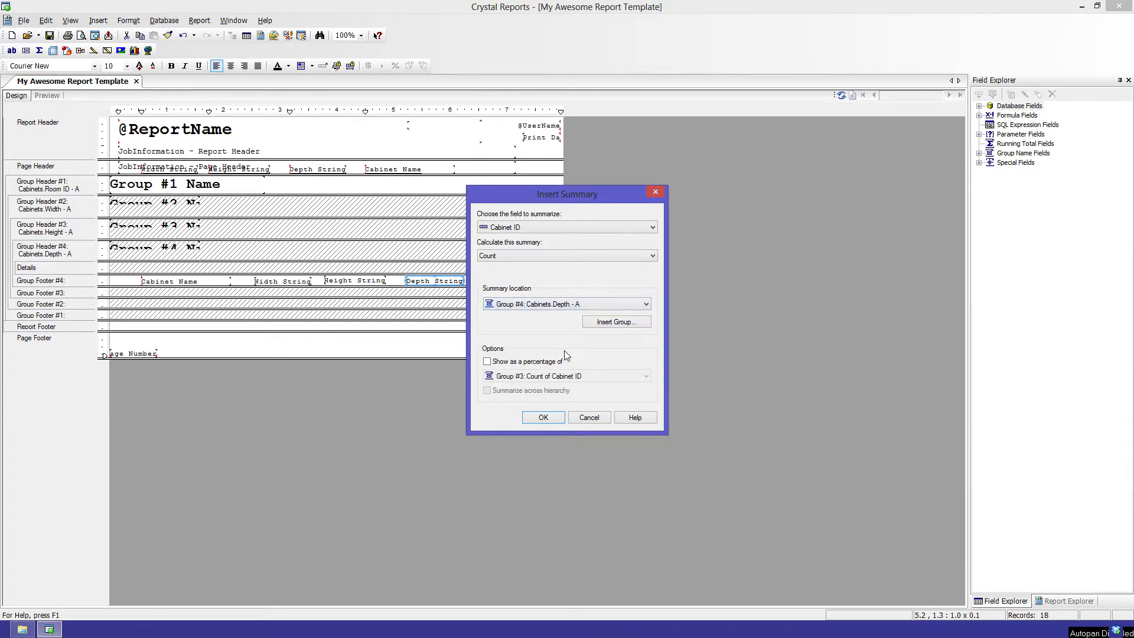
pyautogui.click(543, 418)
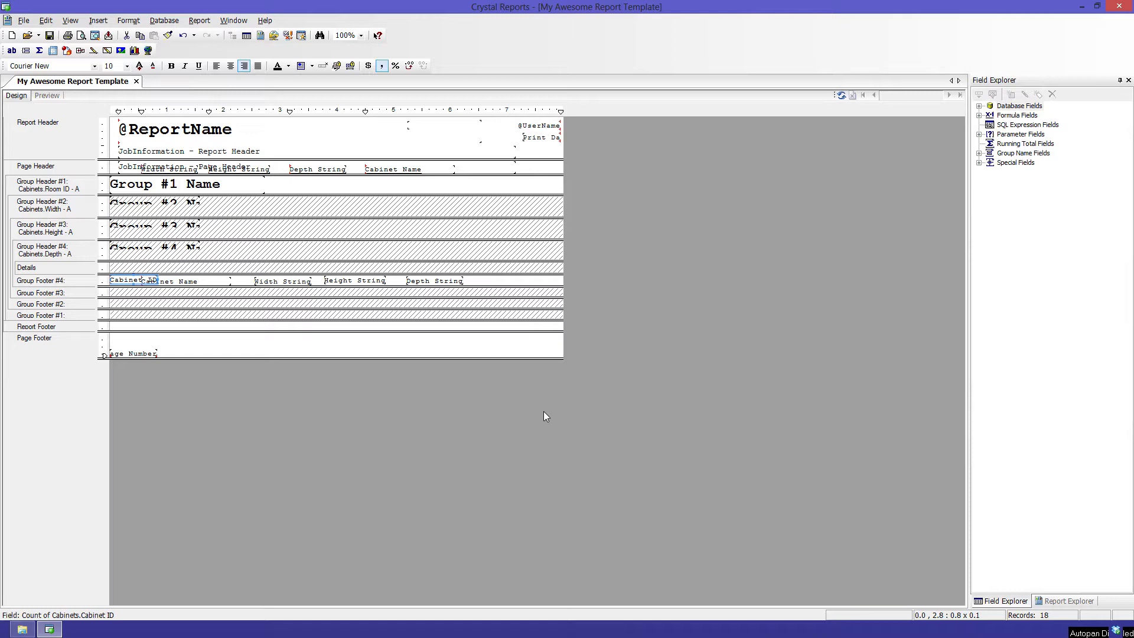
# Shift the Cabinet Name, Width String, Height String and Depth String fields clear of the Cabinet ID count and preview the report
pyautogui.click(215, 282)
pyautogui.keyDown('ctrl'); pyautogui.click(263, 282); pyautogui.keyUp('ctrl')
pyautogui.keyDown('ctrl'); pyautogui.click(341, 285); pyautogui.keyUp('ctrl')
pyautogui.keyDown('ctrl'); pyautogui.click(416, 283); pyautogui.keyUp('ctrl')
pyautogui.click(214, 285)
pyautogui.moveTo(215, 284); pyautogui.dragTo(231, 285)
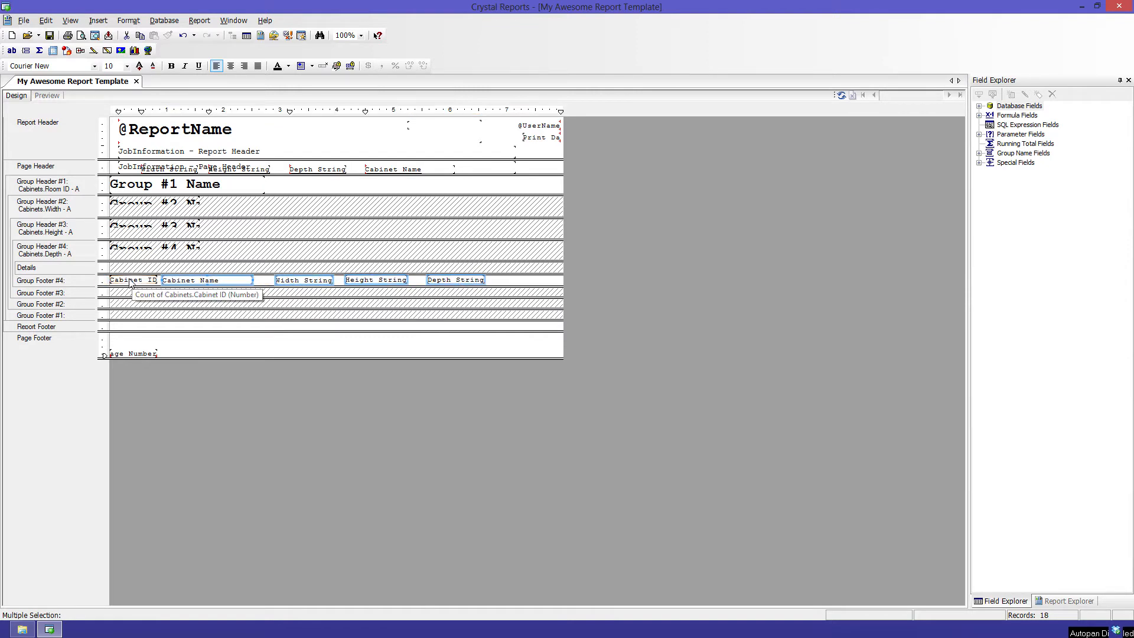
pyautogui.click(51, 95)
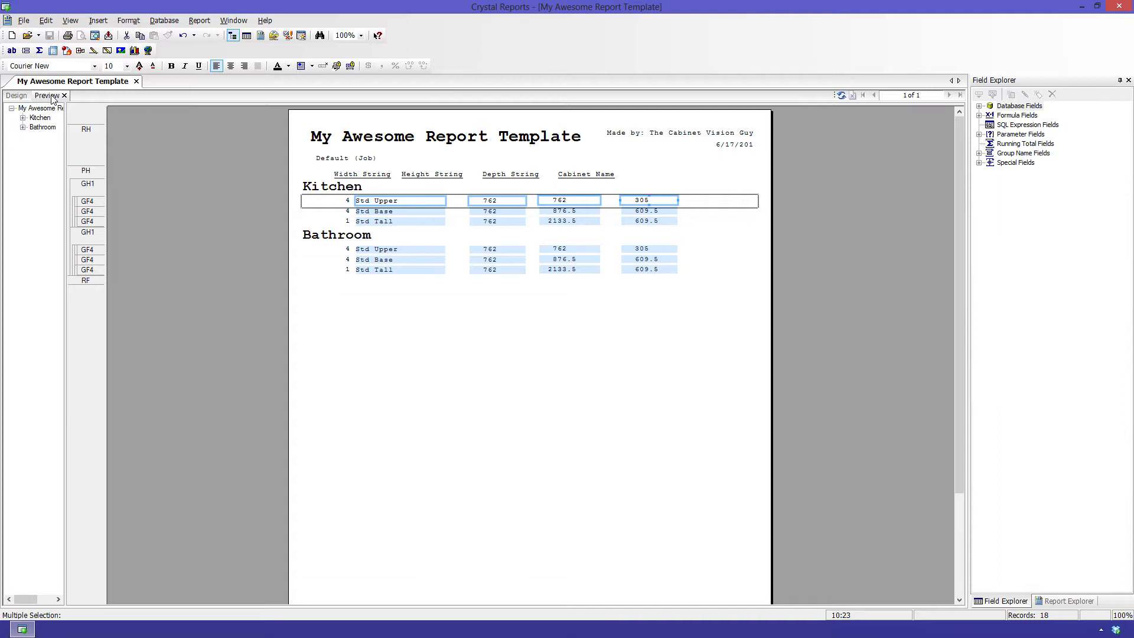
# Insert a fifth group on Cabinet Type in ascending order and suppress its group header in the design
pyautogui.click(17, 96)
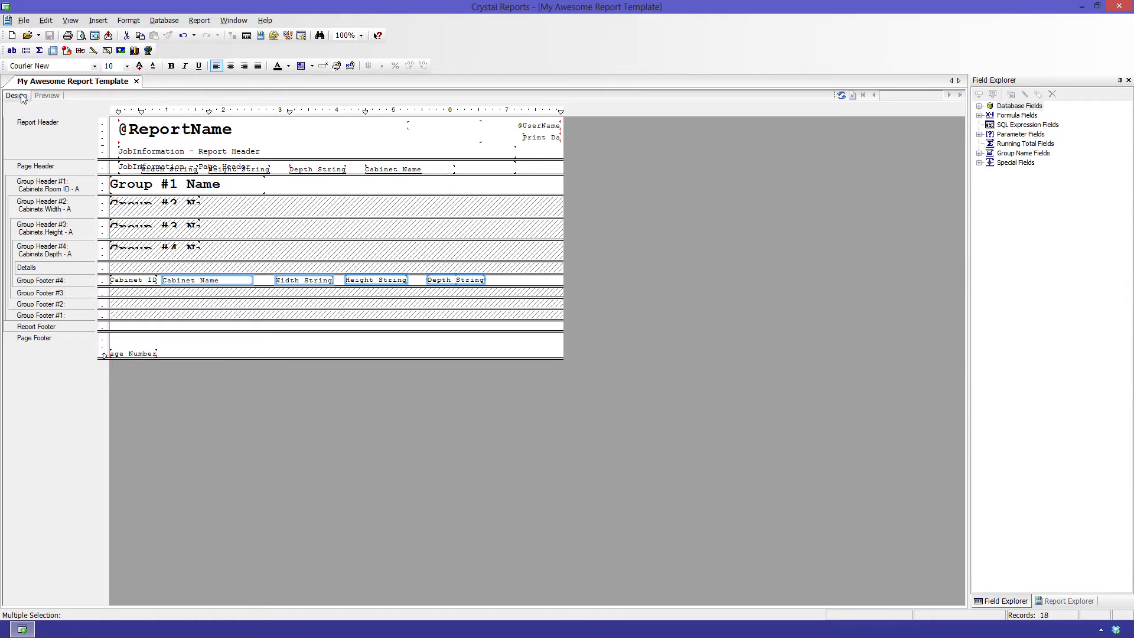
pyautogui.click(98, 20)
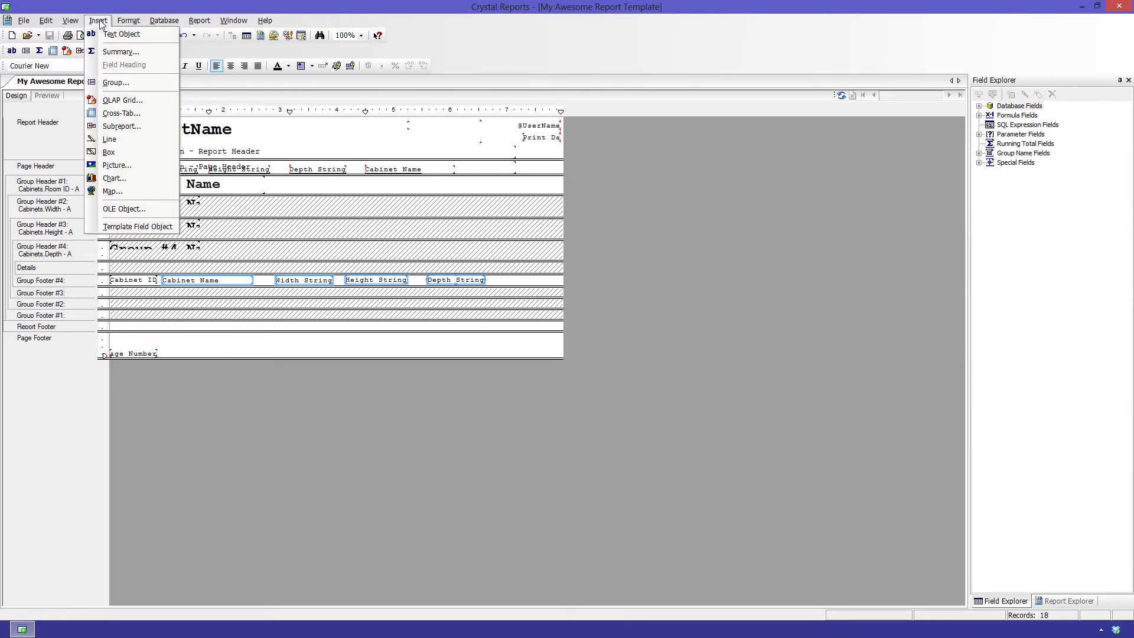
pyautogui.click(108, 83)
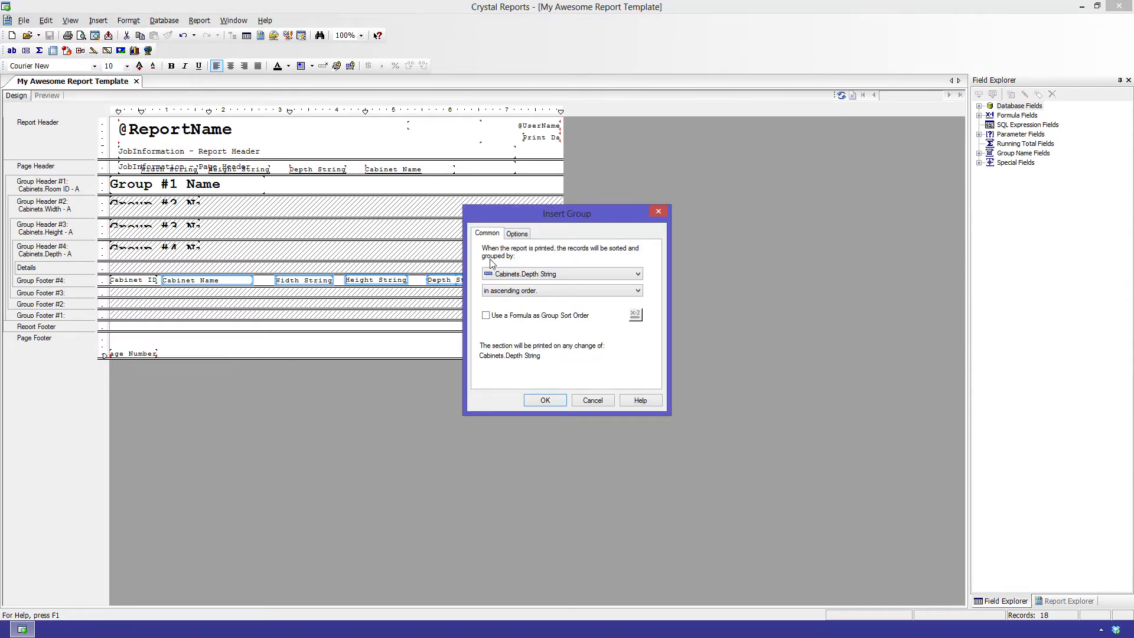
pyautogui.click(591, 279)
pyautogui.scroll(-1, 586, 339)
pyautogui.scroll(-1, 588, 342)
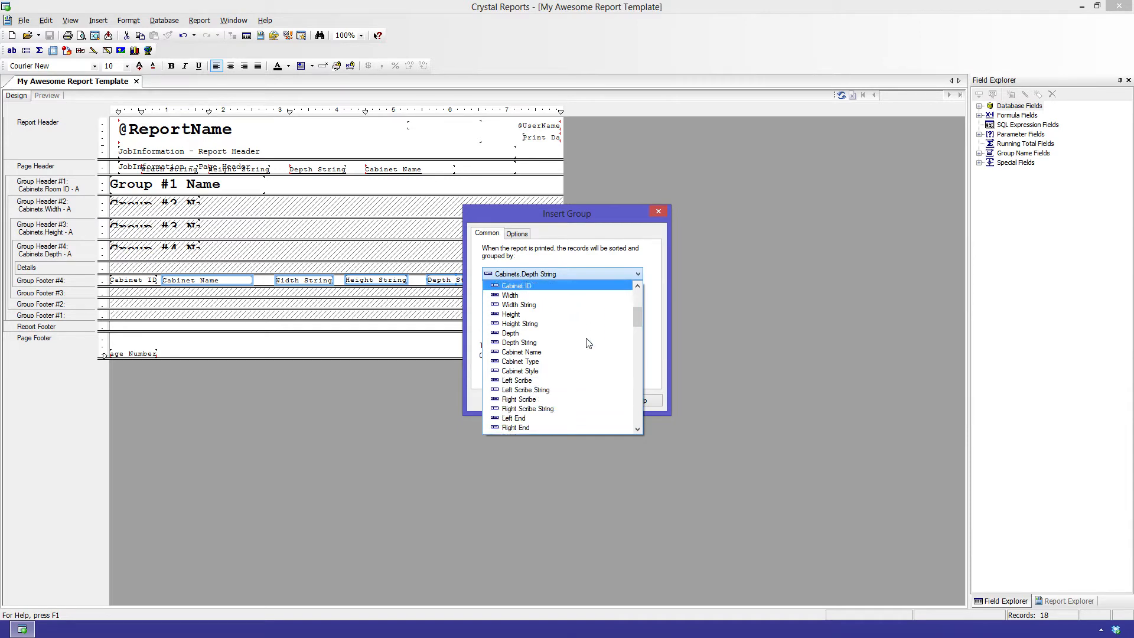
pyautogui.click(554, 362)
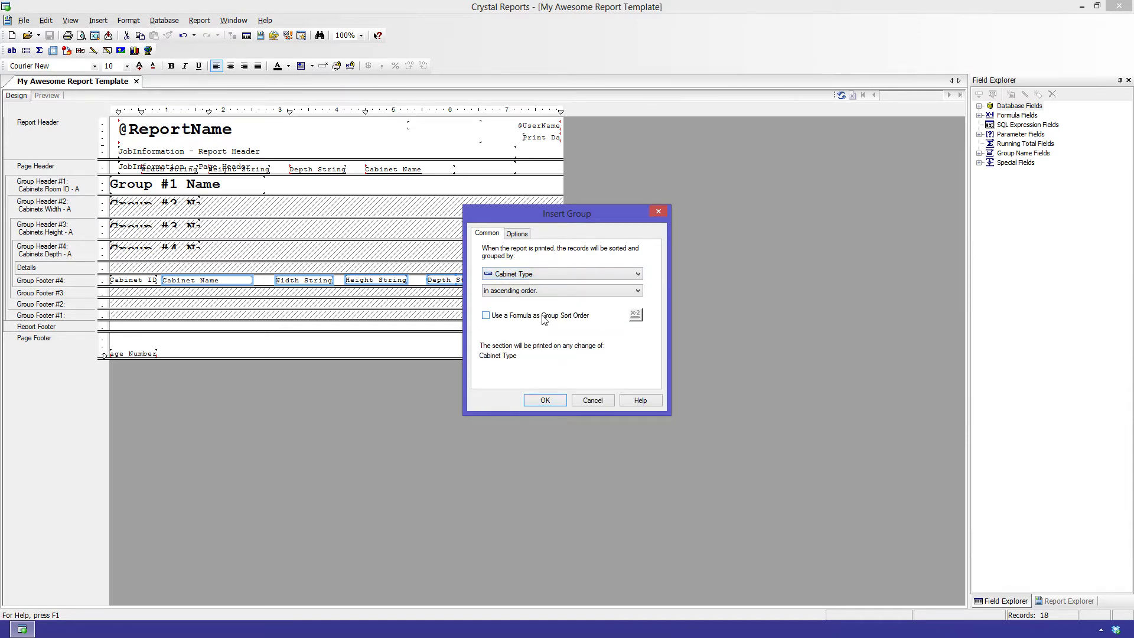
pyautogui.click(545, 401)
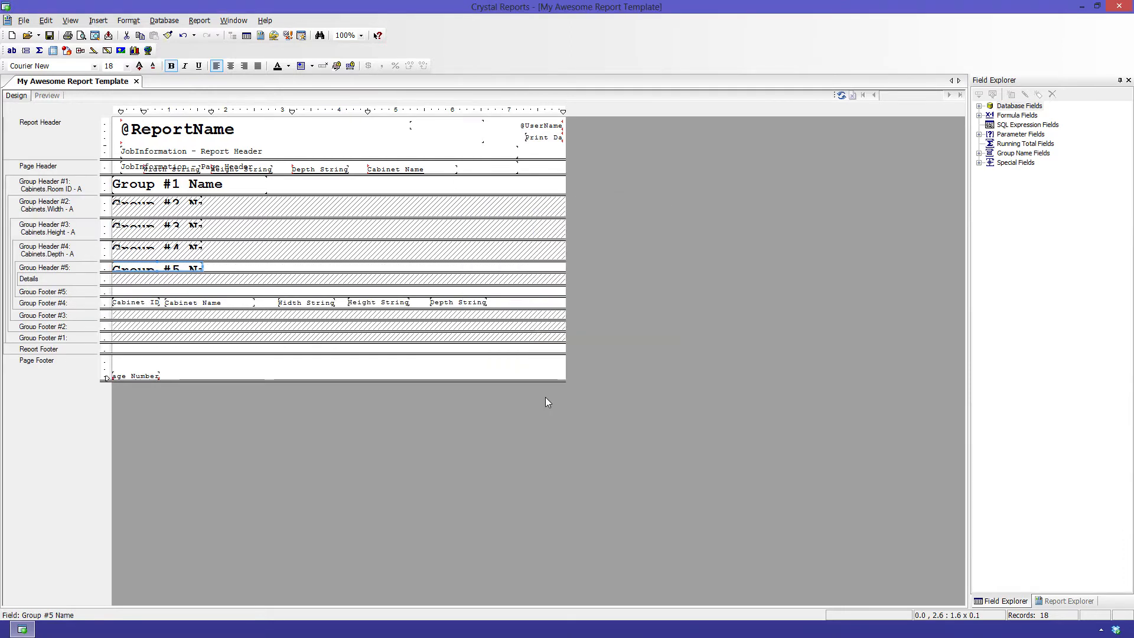
pyautogui.rightClick(87, 267)
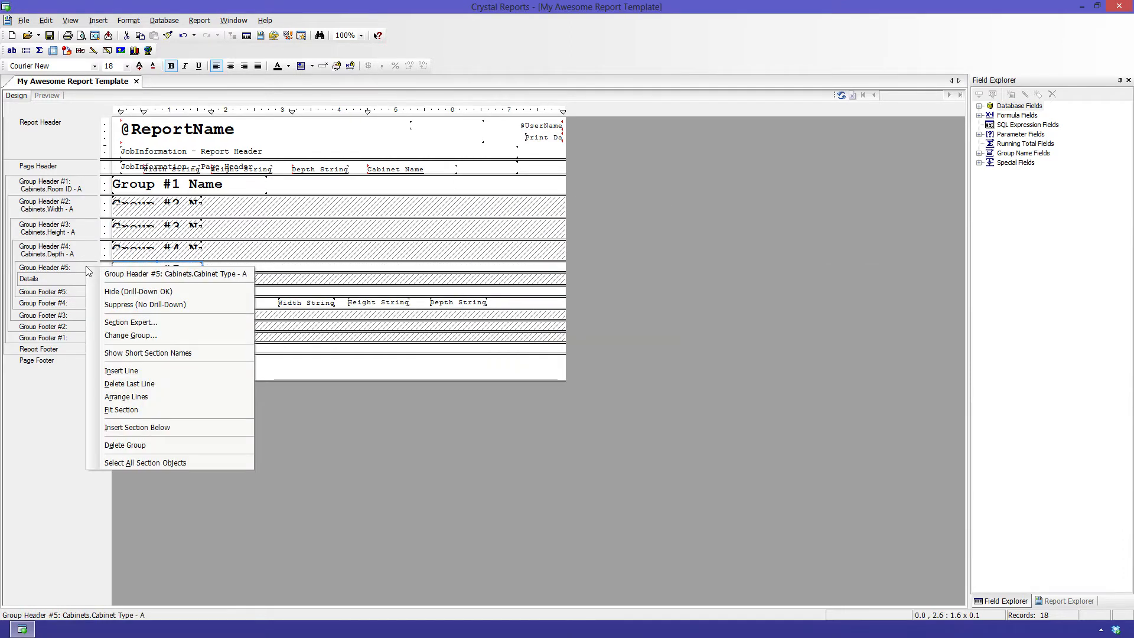
pyautogui.click(115, 305)
# Move the Cabinet ID count and the Cabinet Name, Width, Height and Depth String fields from Group Footer #4 into Group Footer #5
pyautogui.click(140, 302)
pyautogui.keyDown('ctrl'); pyautogui.click(189, 302); pyautogui.keyUp('ctrl')
pyautogui.keyDown('ctrl'); pyautogui.click(307, 302); pyautogui.keyUp('ctrl')
pyautogui.keyDown('ctrl'); pyautogui.click(362, 303); pyautogui.keyUp('ctrl')
pyautogui.keyDown('ctrl'); pyautogui.click(459, 302); pyautogui.keyUp('ctrl')
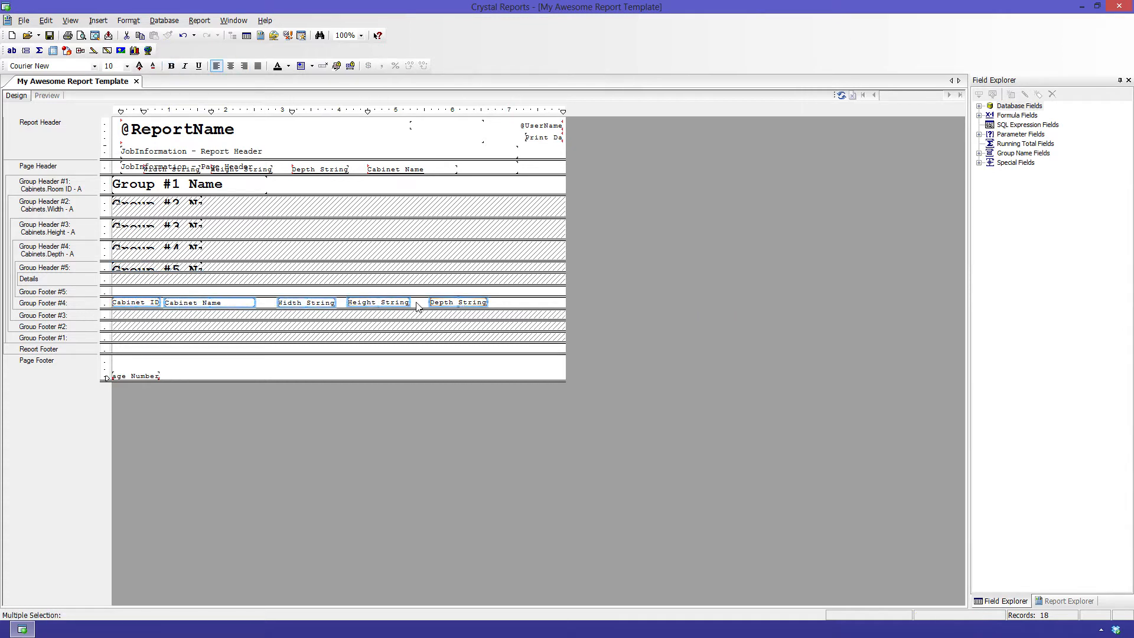
pyautogui.moveTo(137, 303); pyautogui.dragTo(138, 292)
# Suppress Group Footer #4 and preview the report
pyautogui.rightClick(92, 307)
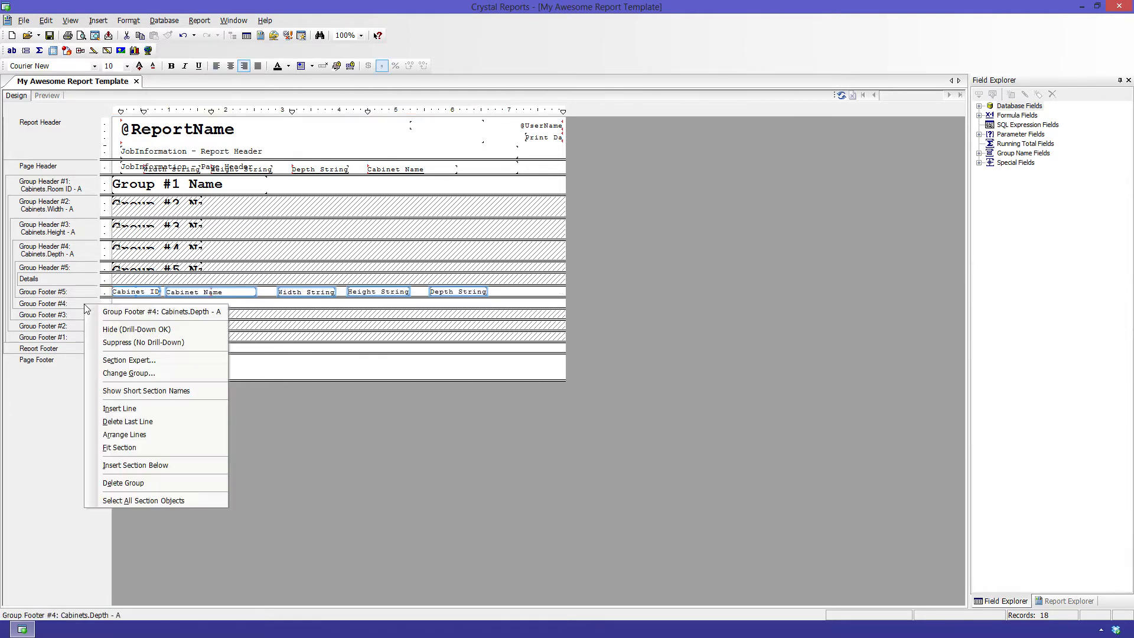
pyautogui.click(116, 343)
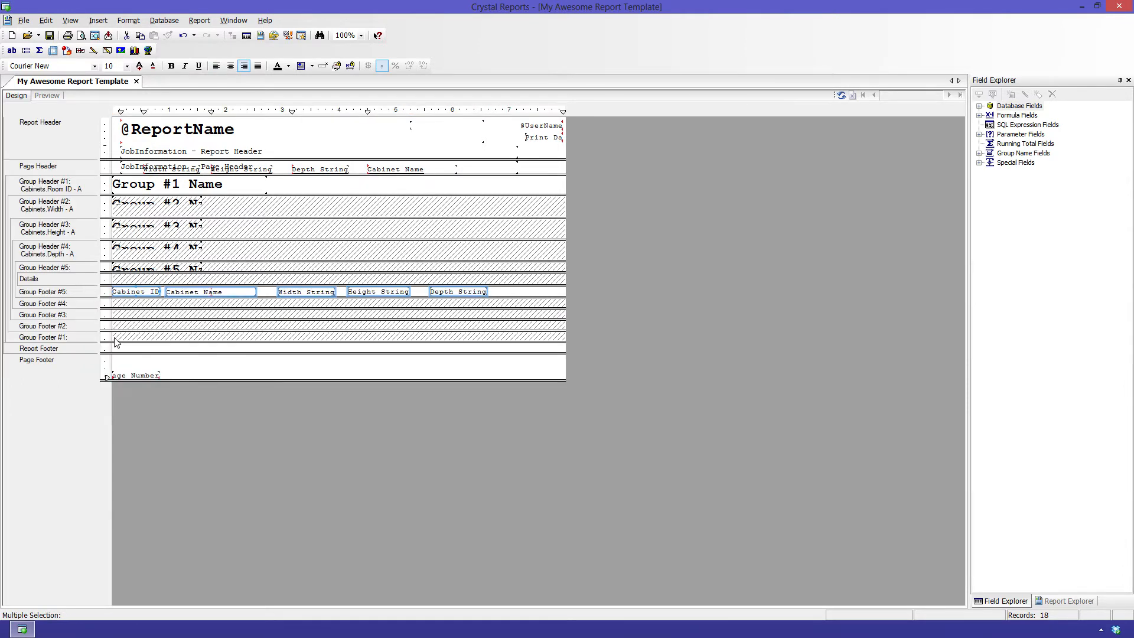
pyautogui.click(48, 96)
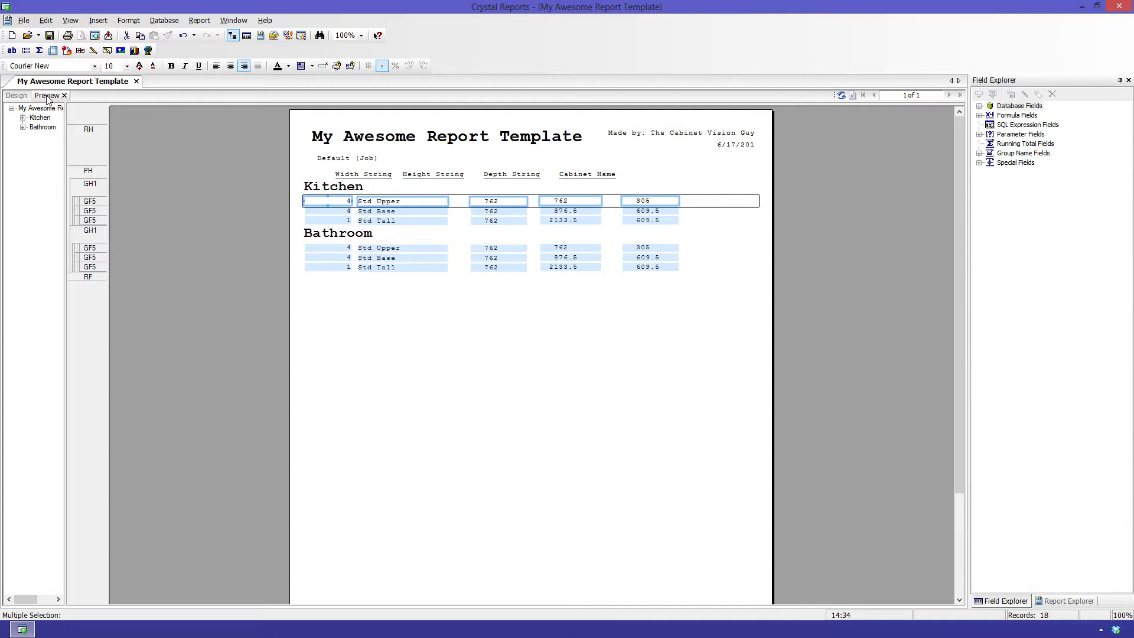
# Insert a Sum summary of Cabinet ID in Group #1: Cabinets.Room ID and preview the report
pyautogui.click(17, 97)
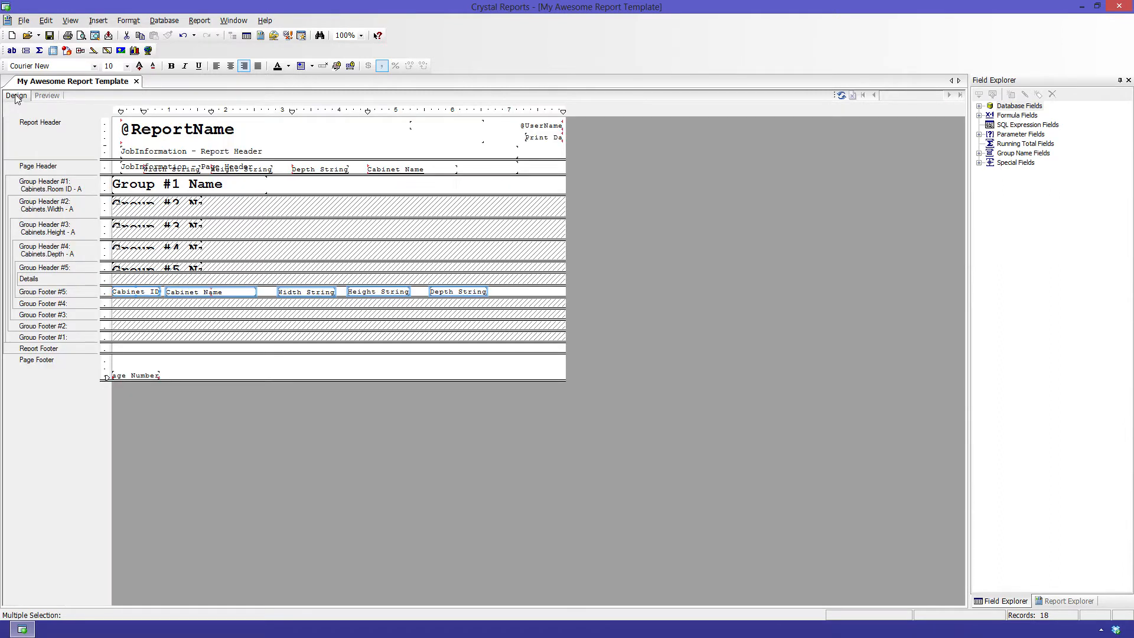
pyautogui.click(98, 21)
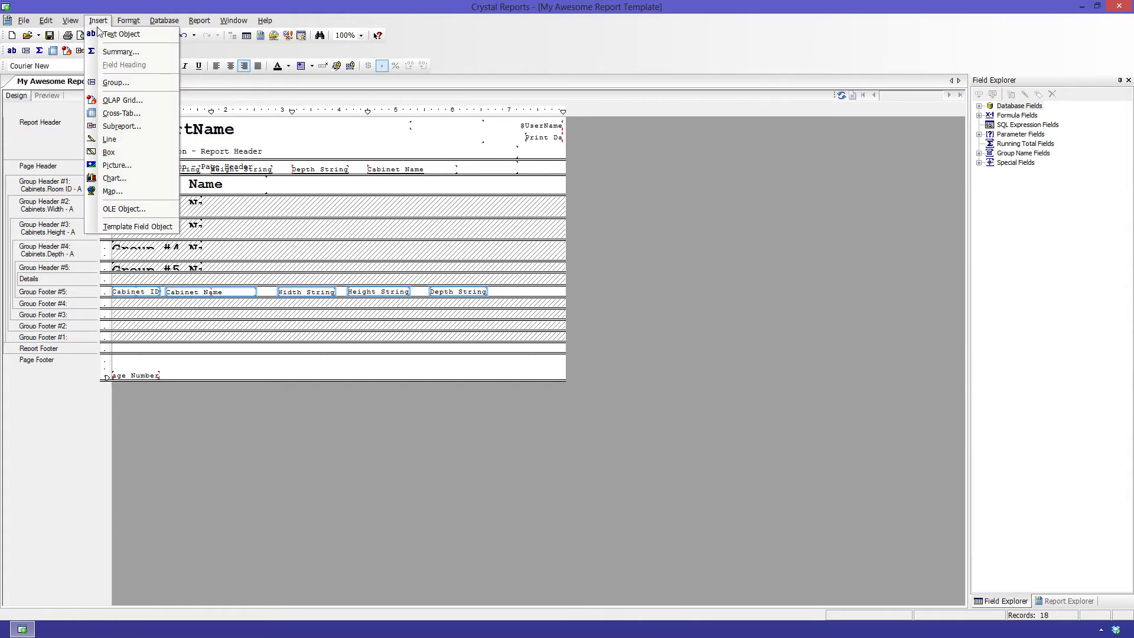
pyautogui.click(107, 52)
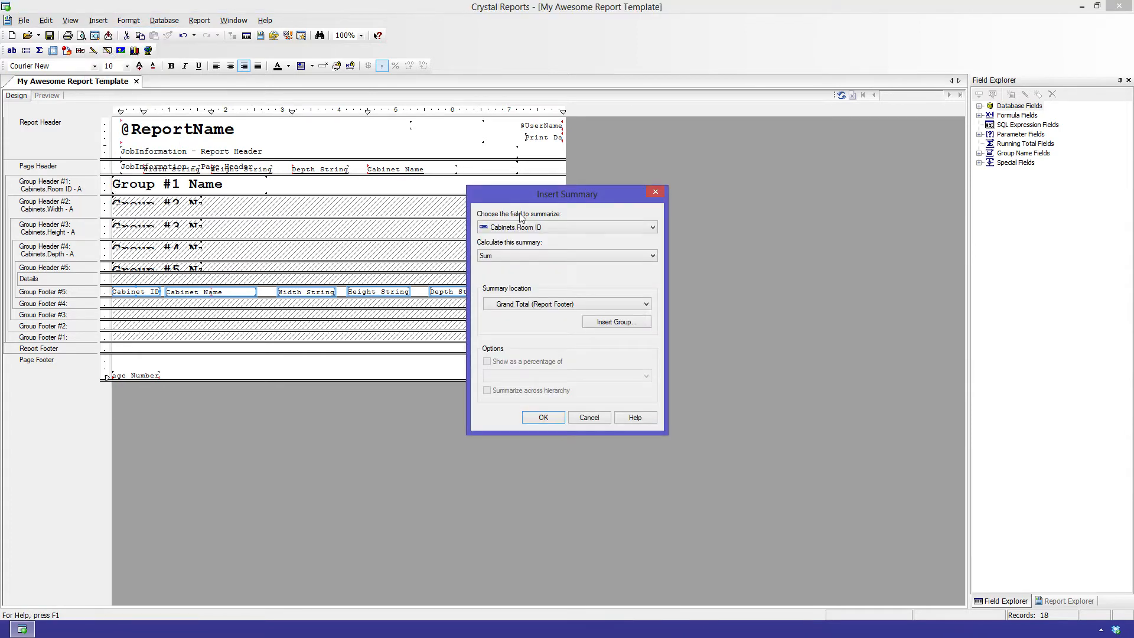
pyautogui.click(537, 230)
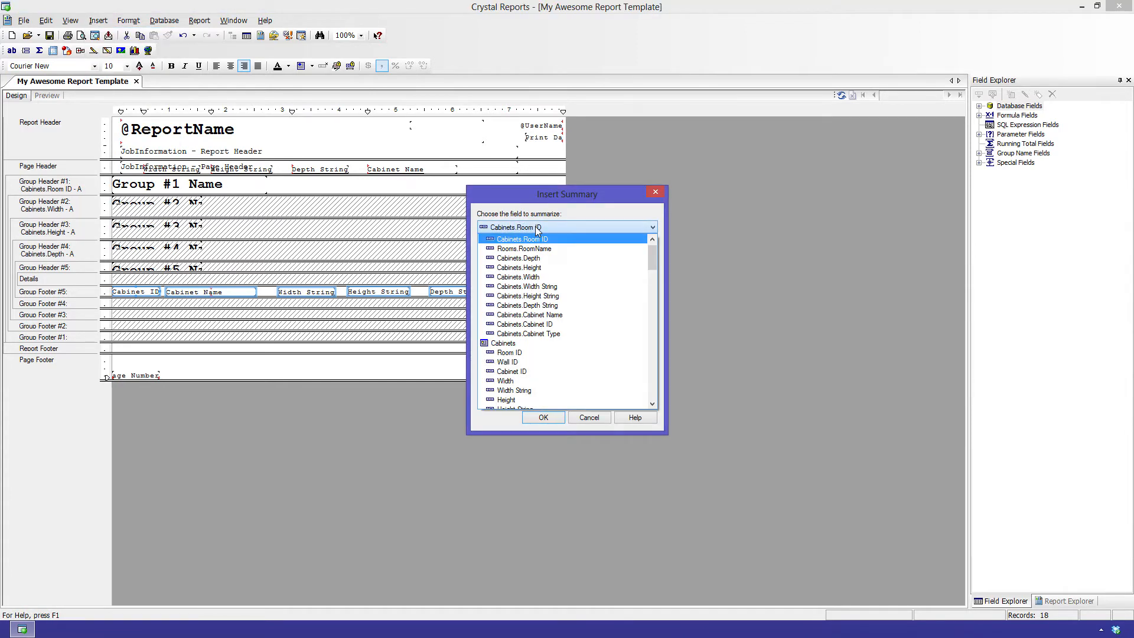
pyautogui.click(527, 372)
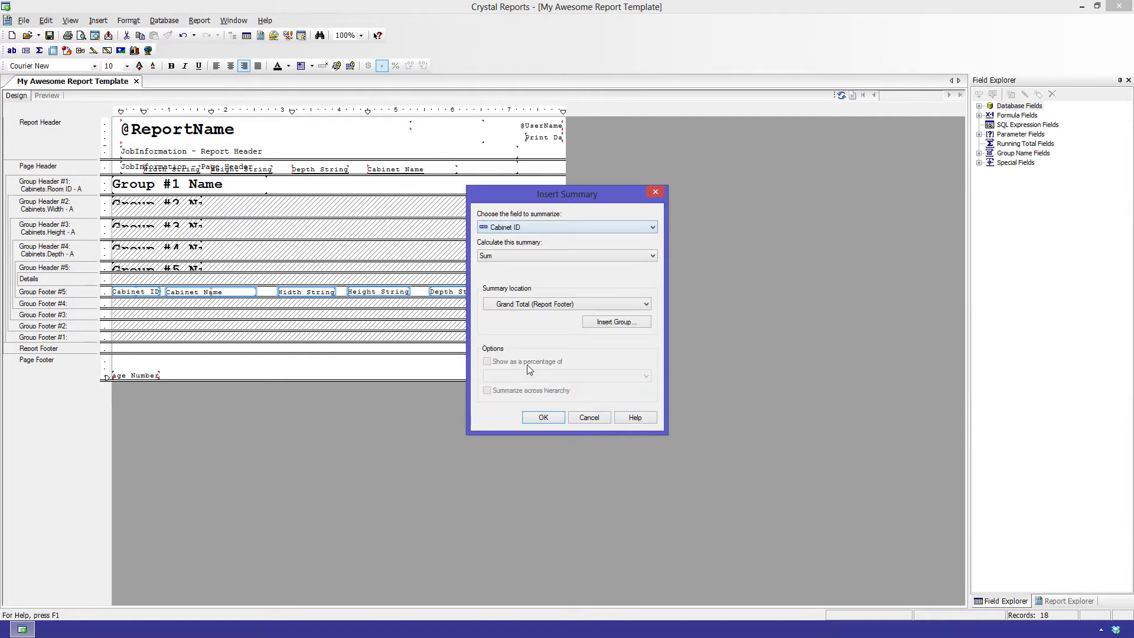
pyautogui.click(549, 303)
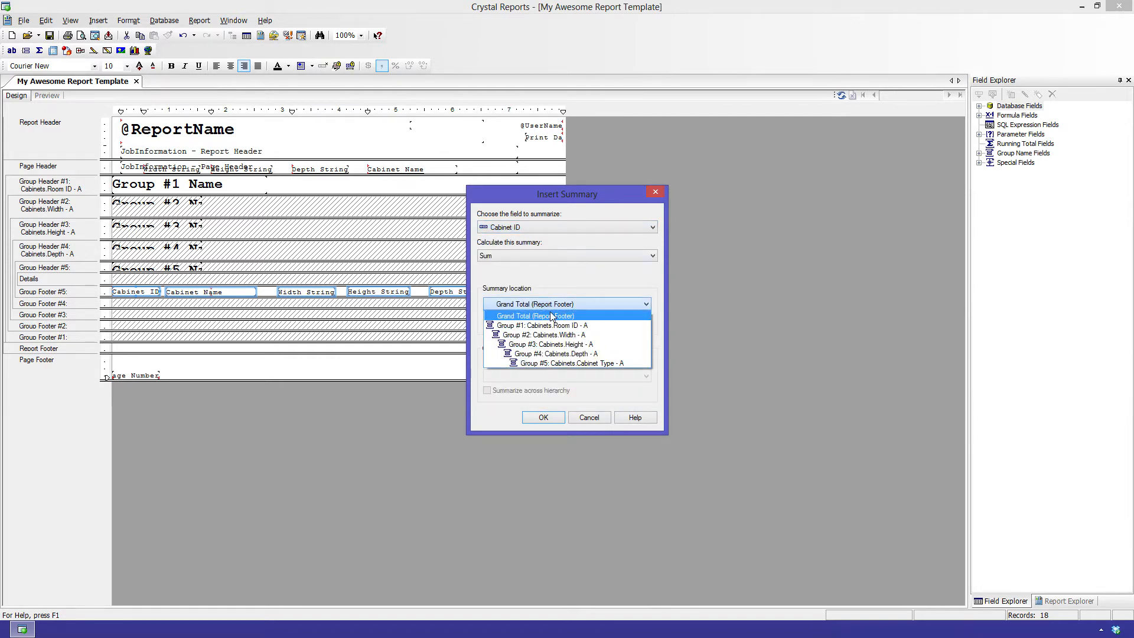
pyautogui.click(556, 326)
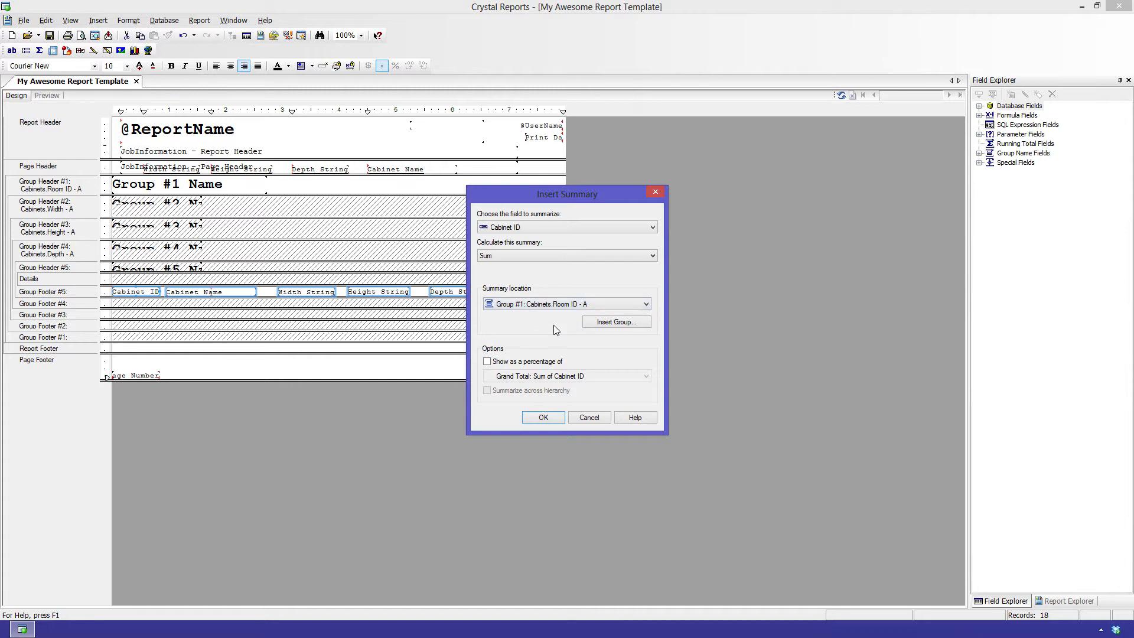
pyautogui.click(544, 417)
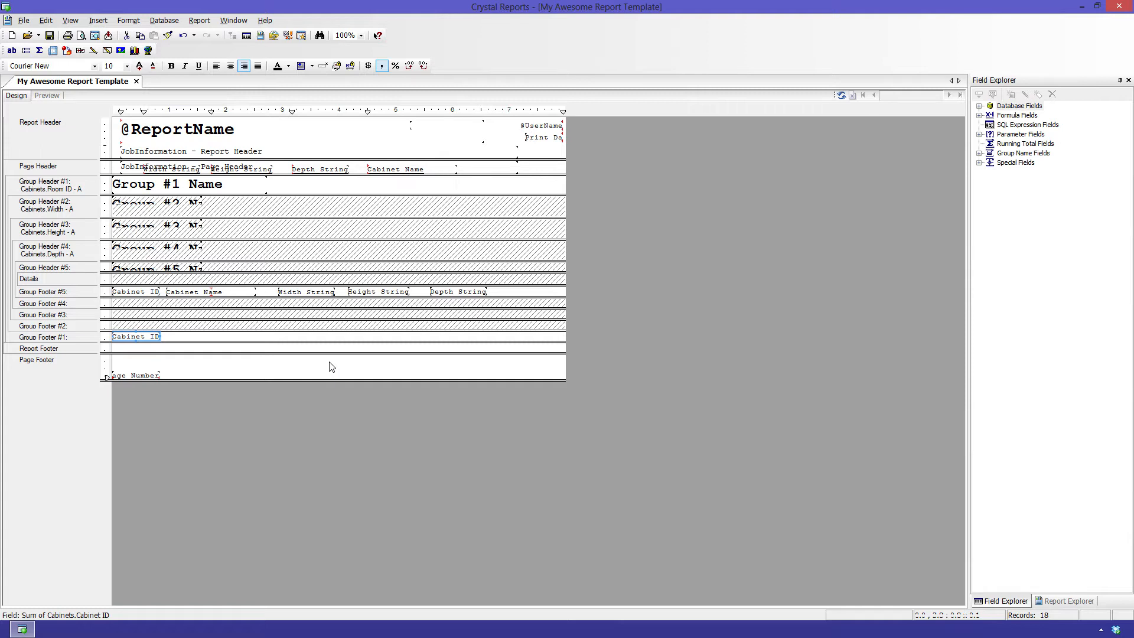
pyautogui.click(46, 96)
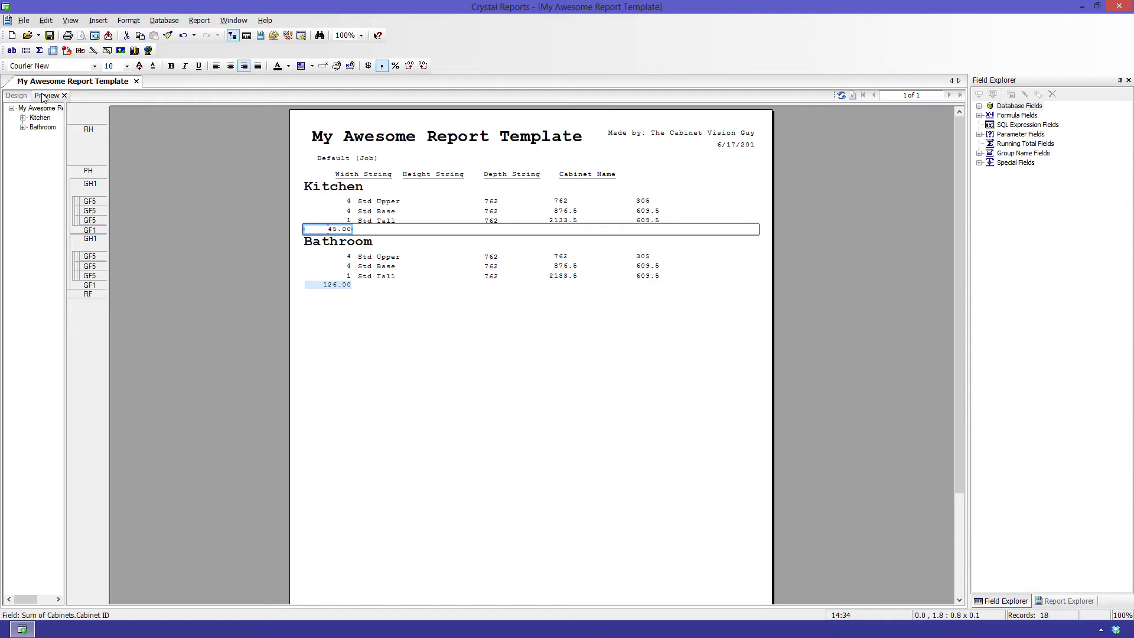
# Change the Cabinet ID summary in Group Footer #1 to Count and preview the report
pyautogui.click(17, 96)
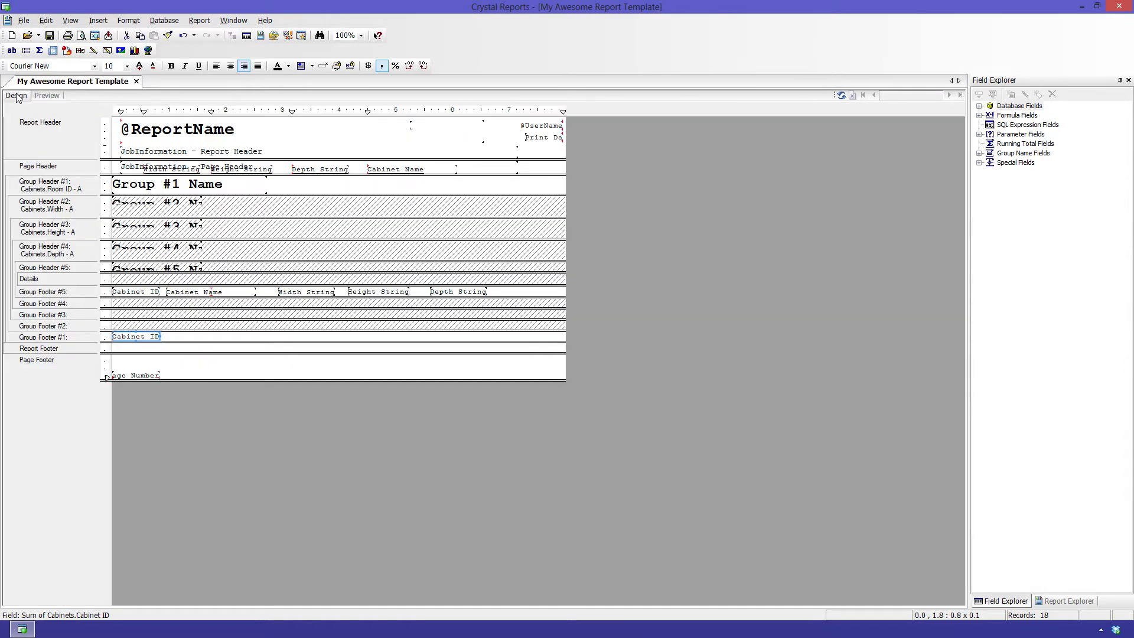
pyautogui.rightClick(132, 337)
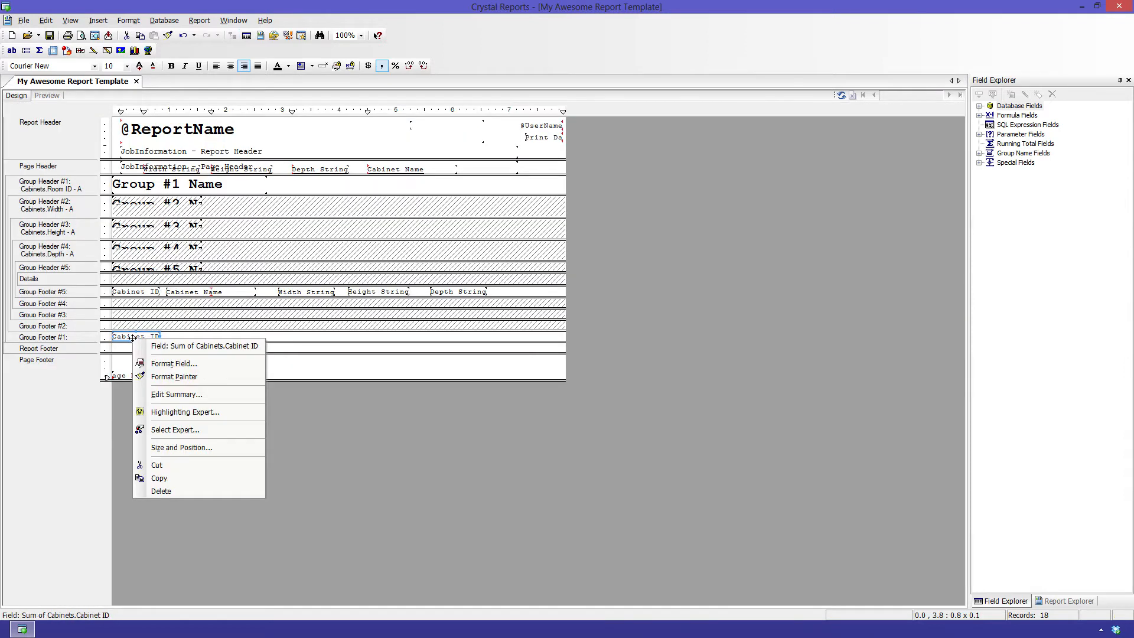
pyautogui.click(172, 395)
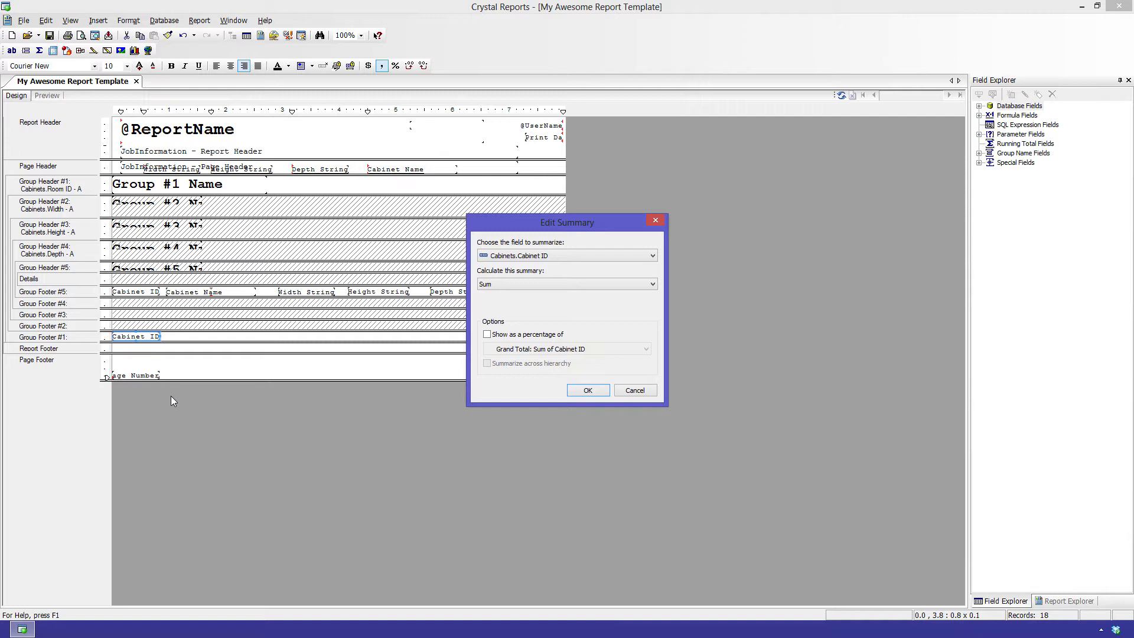
pyautogui.click(559, 284)
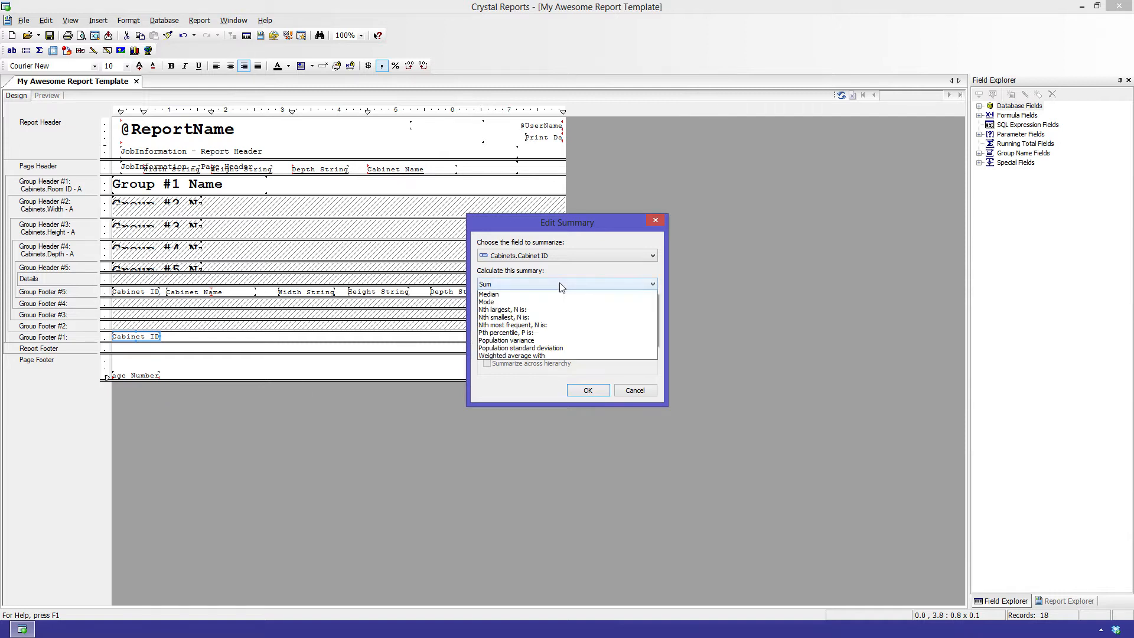
pyautogui.click(497, 341)
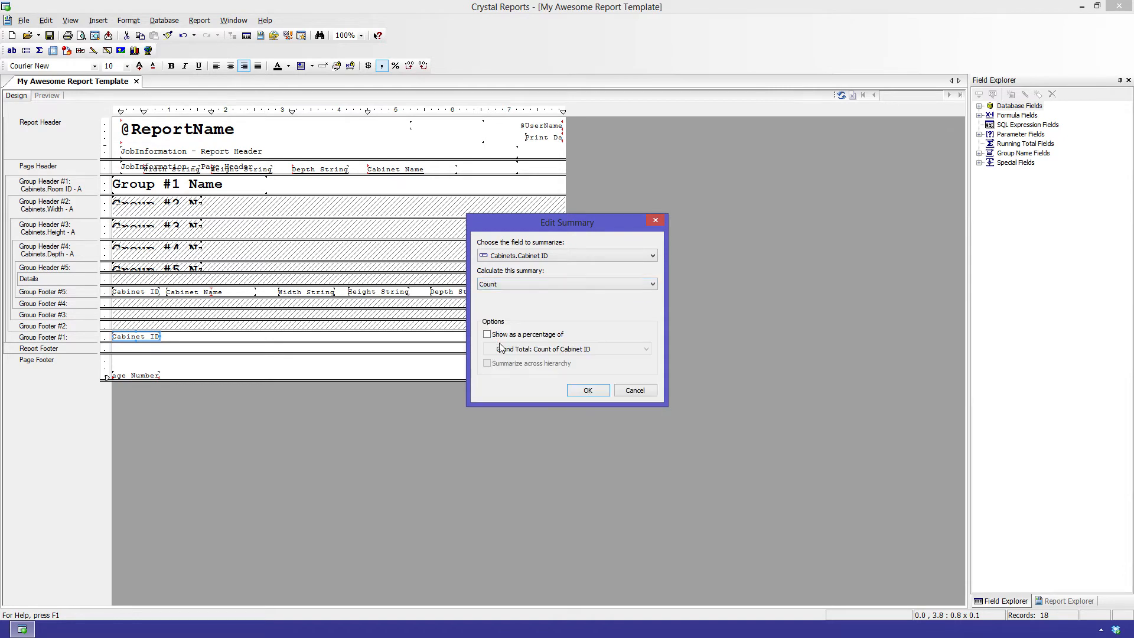
pyautogui.click(586, 391)
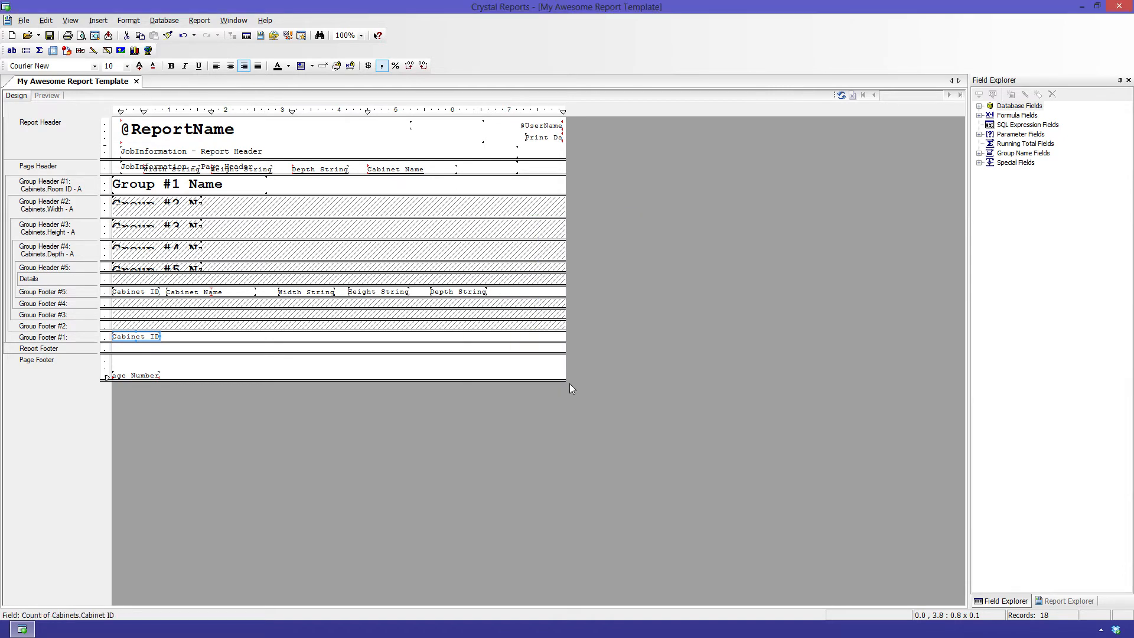
pyautogui.click(48, 96)
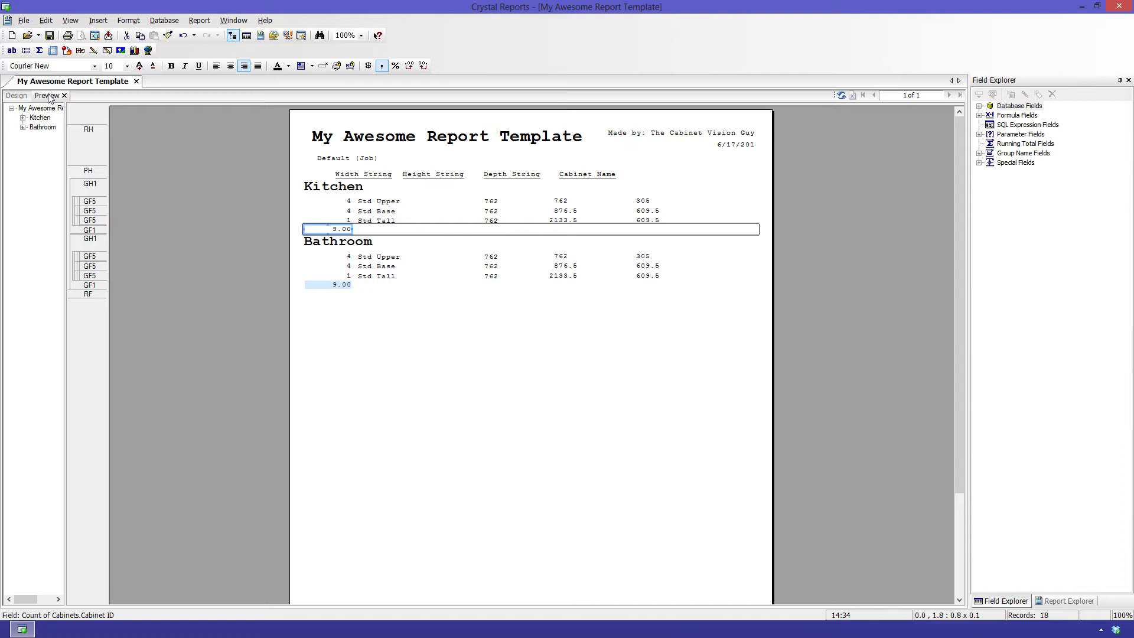
# Format the Cabinet ID count in Group Footer #1 with the -1123 number style and preview the report
pyautogui.click(16, 96)
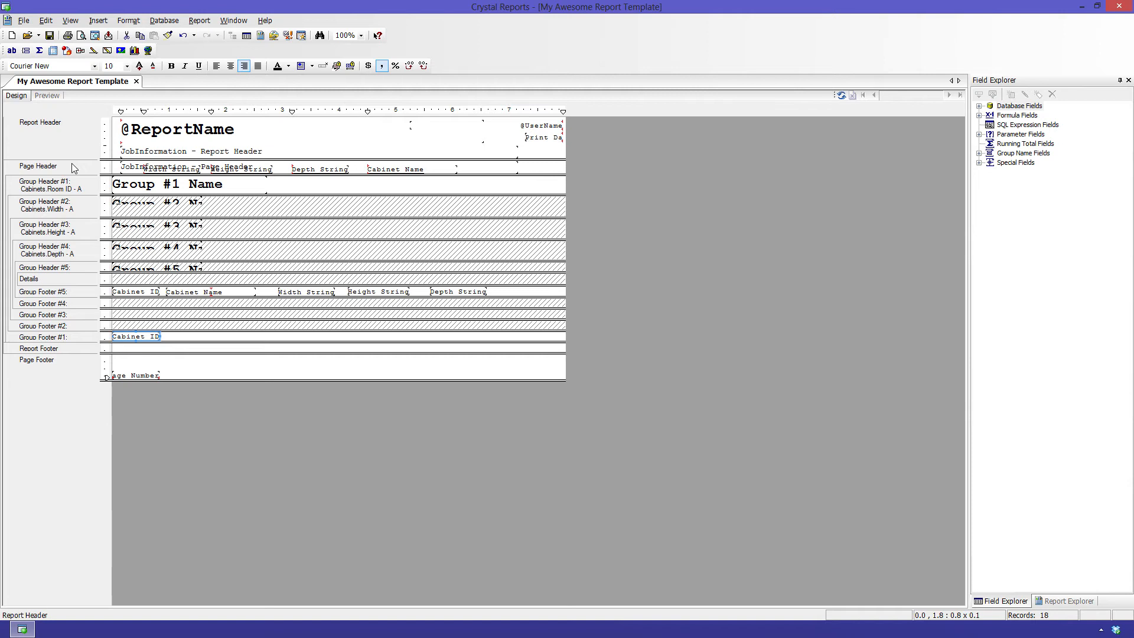
pyautogui.rightClick(139, 336)
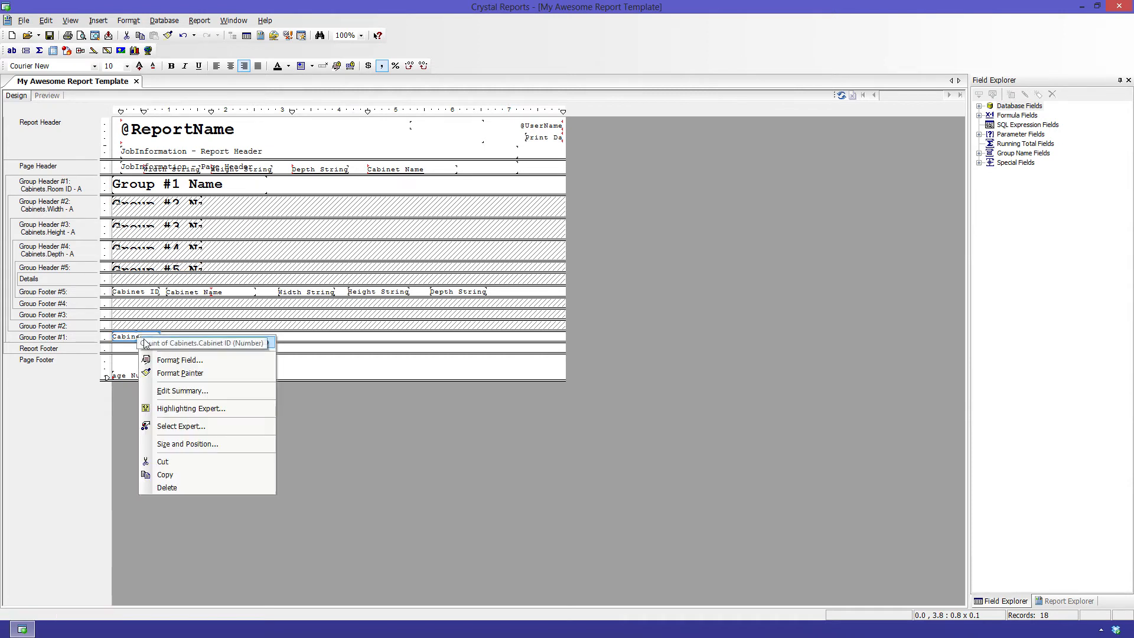
pyautogui.click(169, 361)
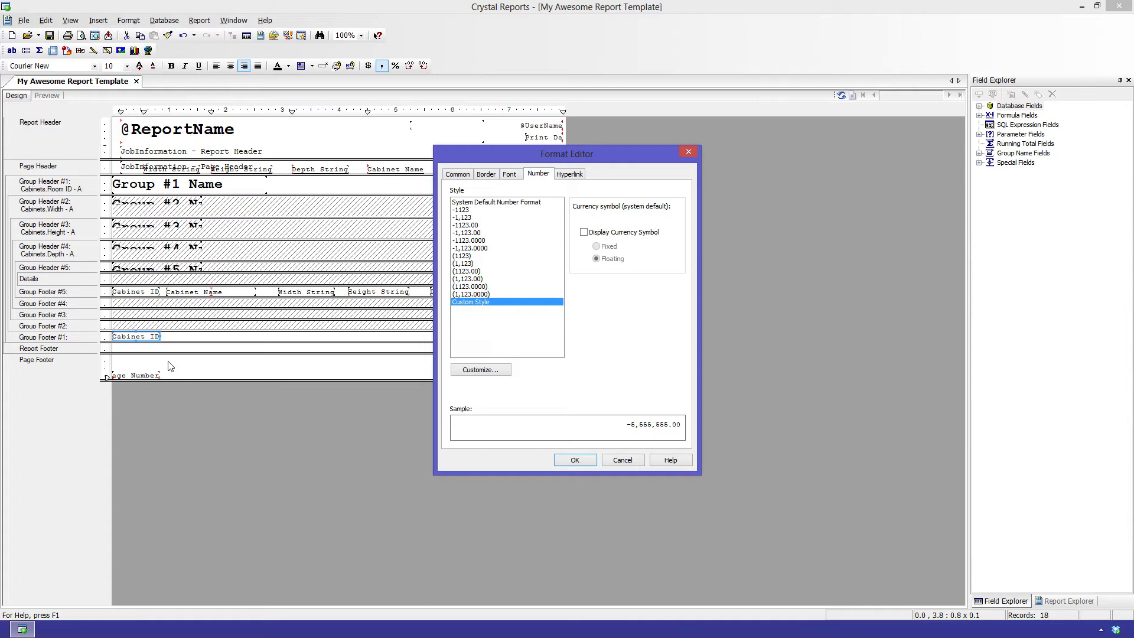
pyautogui.click(459, 211)
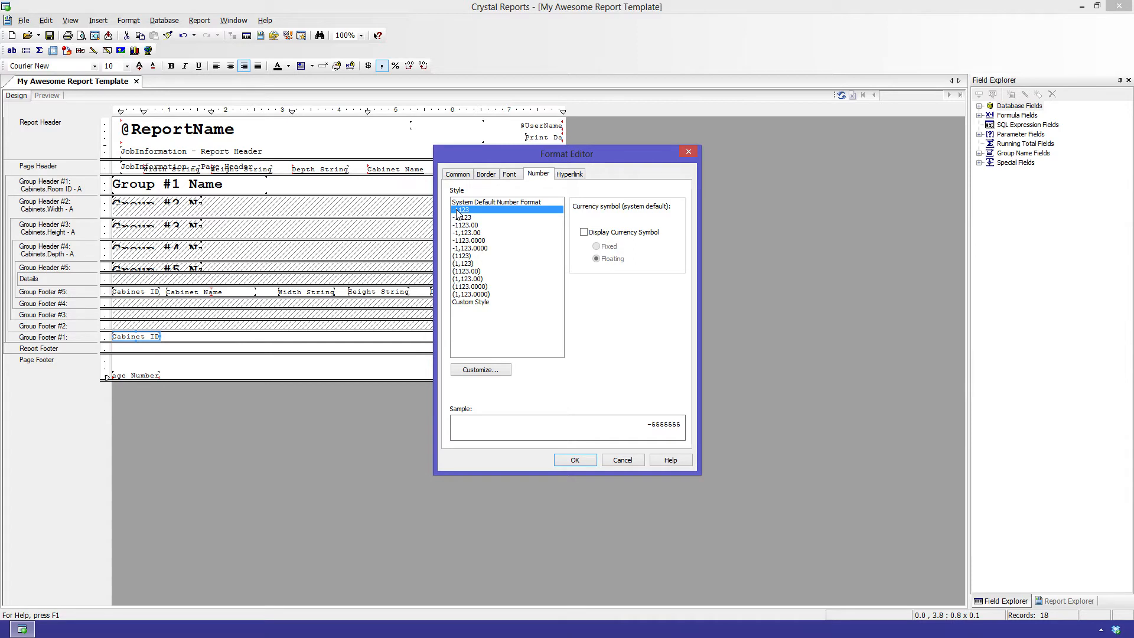
pyautogui.click(575, 459)
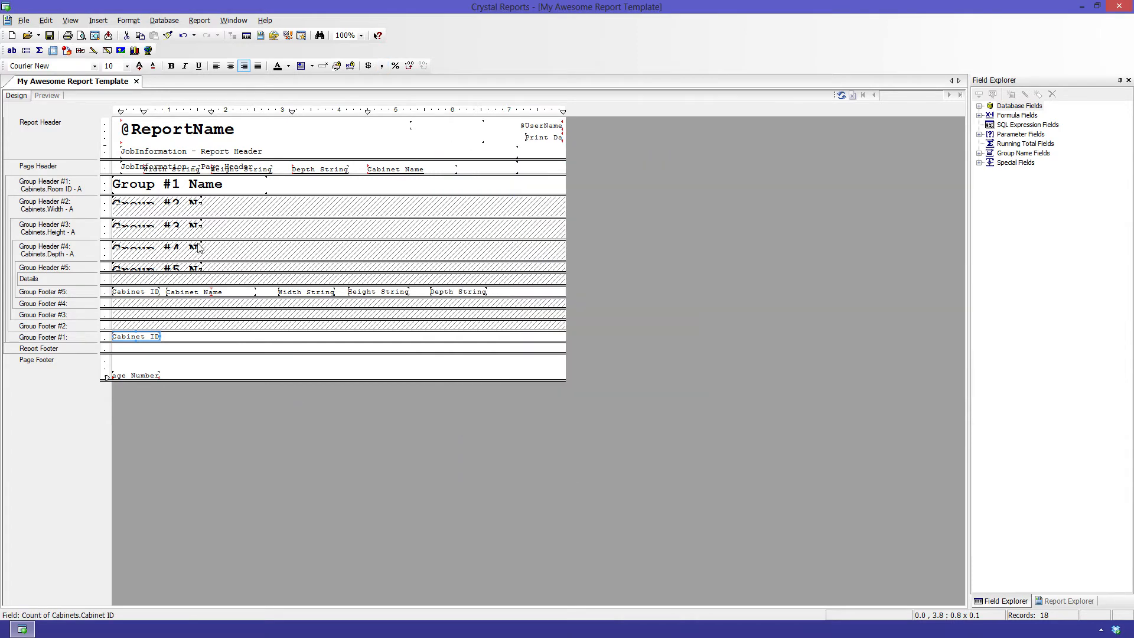
pyautogui.click(50, 96)
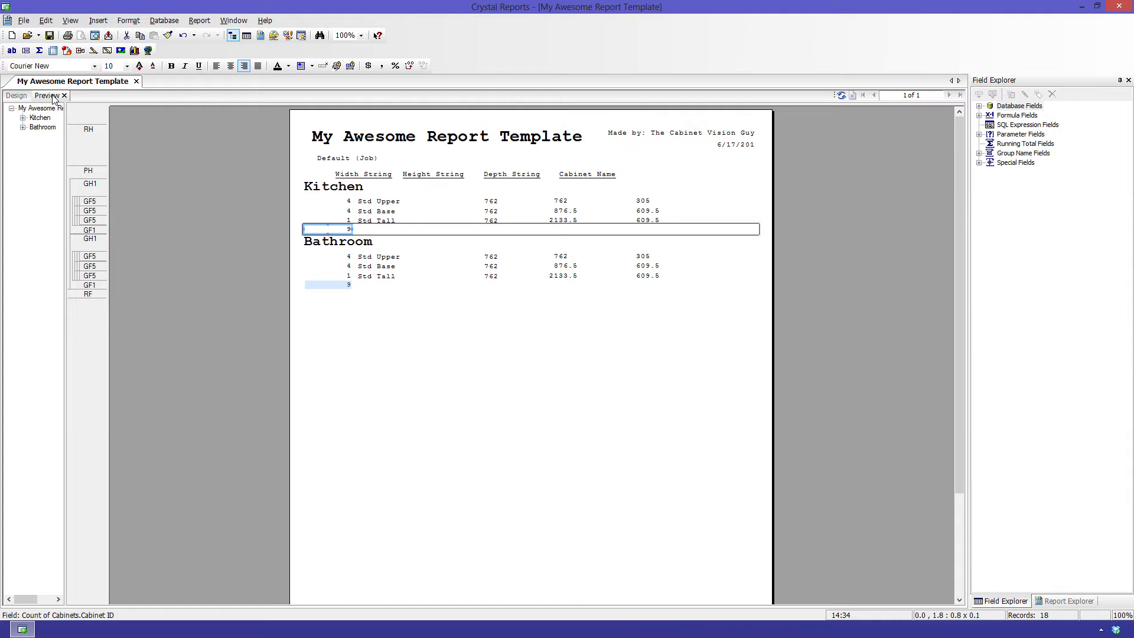
# Add the text object "Total # of Cabinets in Room:" to Group Footer #1 and embed the Cabinet ID count at its end
pyautogui.click(15, 96)
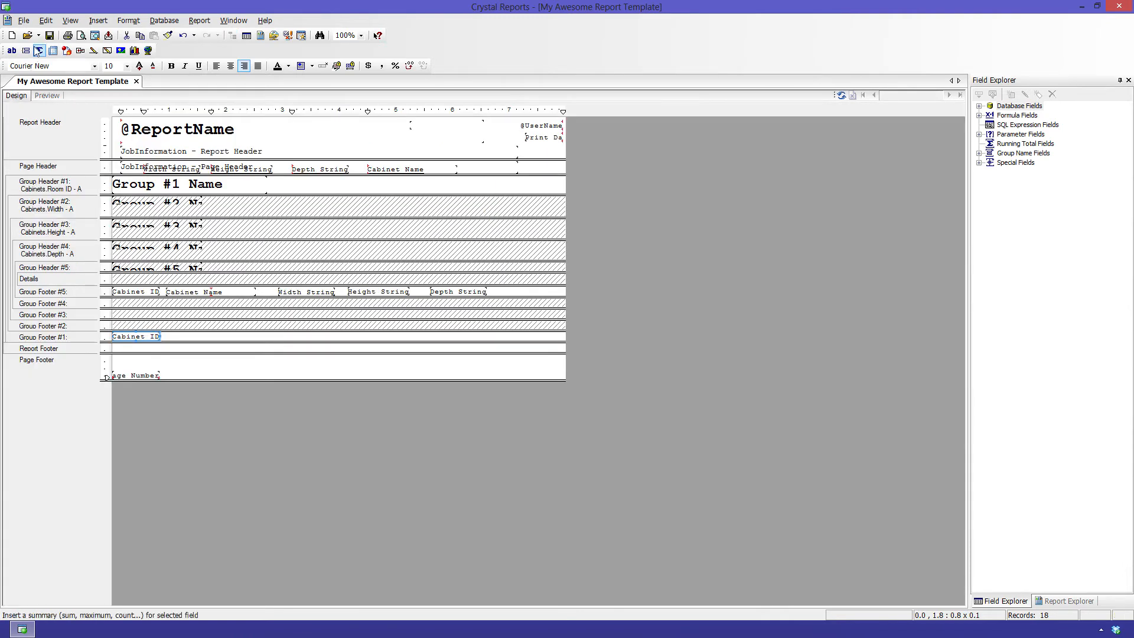
pyautogui.click(12, 51)
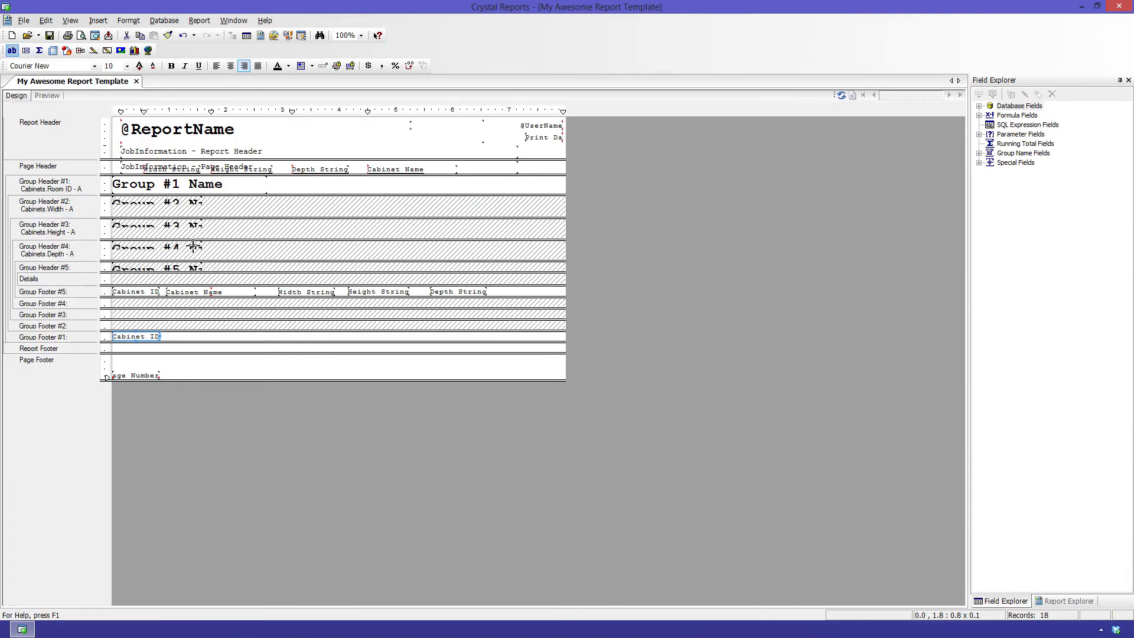
pyautogui.click(190, 335)
pyautogui.write('Total ')
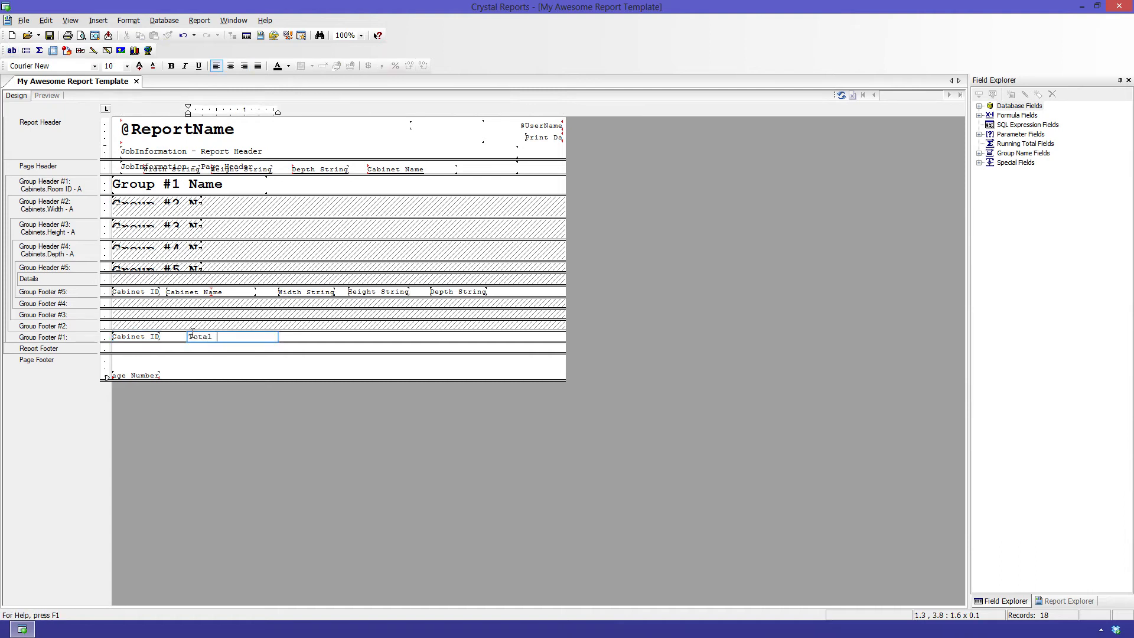
pyautogui.write('# Cabinets in Room:')
pyautogui.click(295, 341)
pyautogui.click(276, 335)
pyautogui.moveTo(280, 337); pyautogui.dragTo(404, 337)
pyautogui.moveTo(151, 335); pyautogui.dragTo(323, 342)
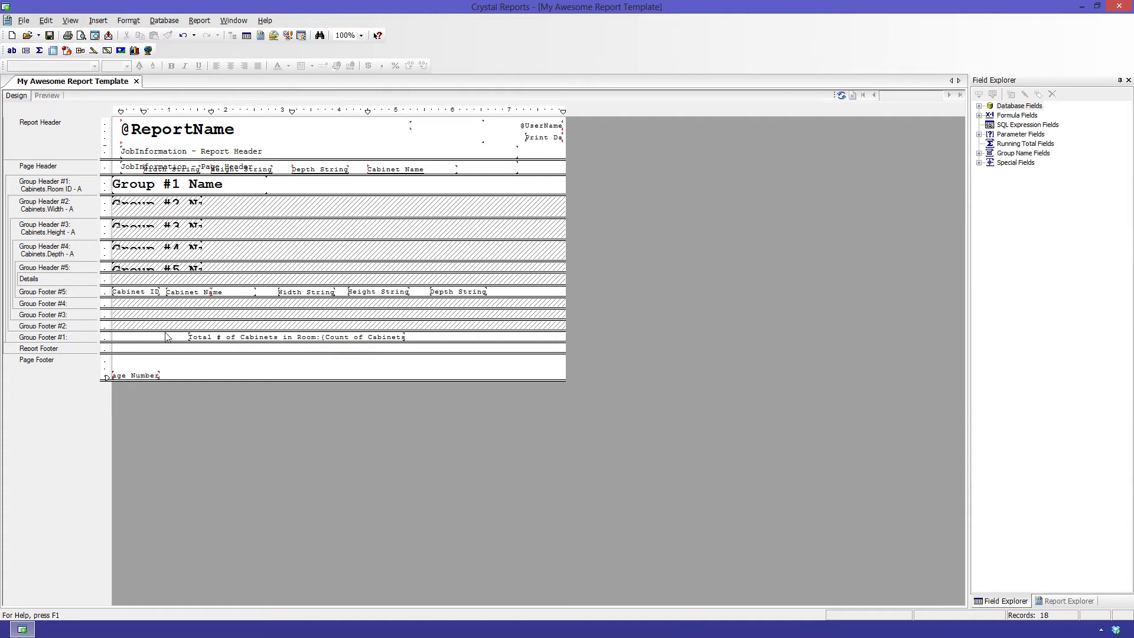
# Widen the room total text object to the report's right margin, right-align it and preview the report
pyautogui.click(203, 339)
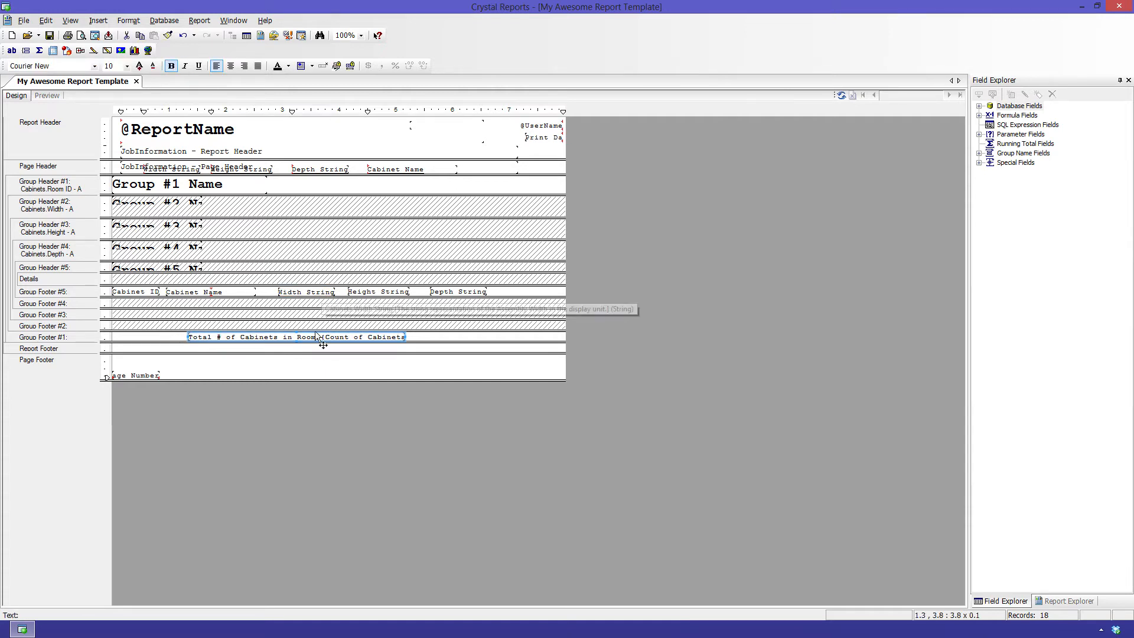
pyautogui.moveTo(407, 338); pyautogui.dragTo(563, 341)
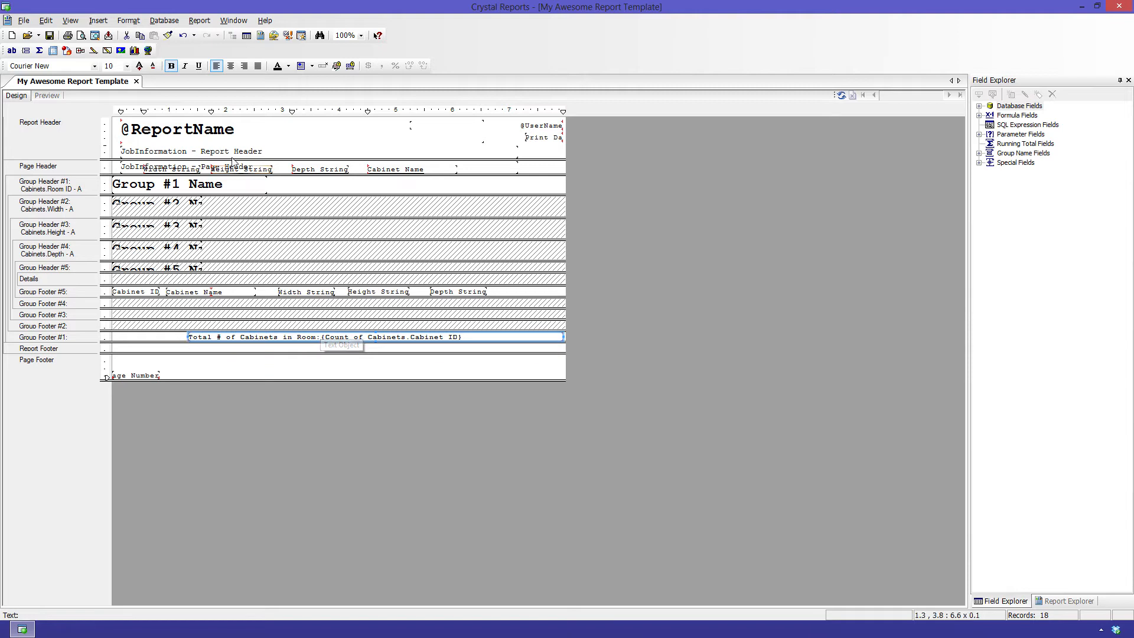
pyautogui.click(245, 66)
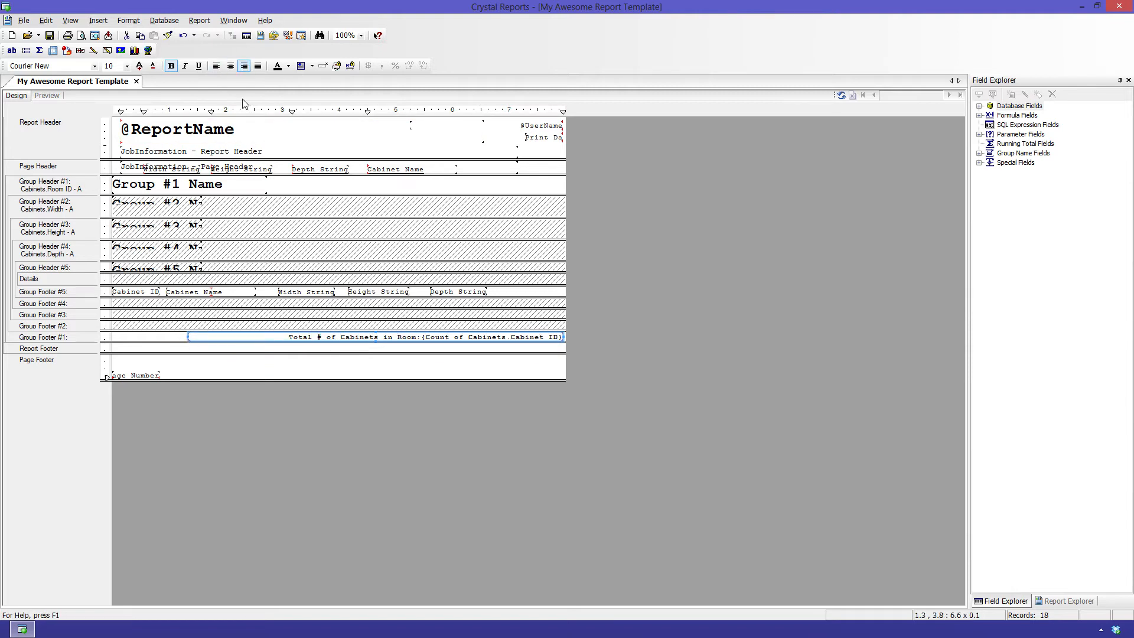
pyautogui.click(47, 96)
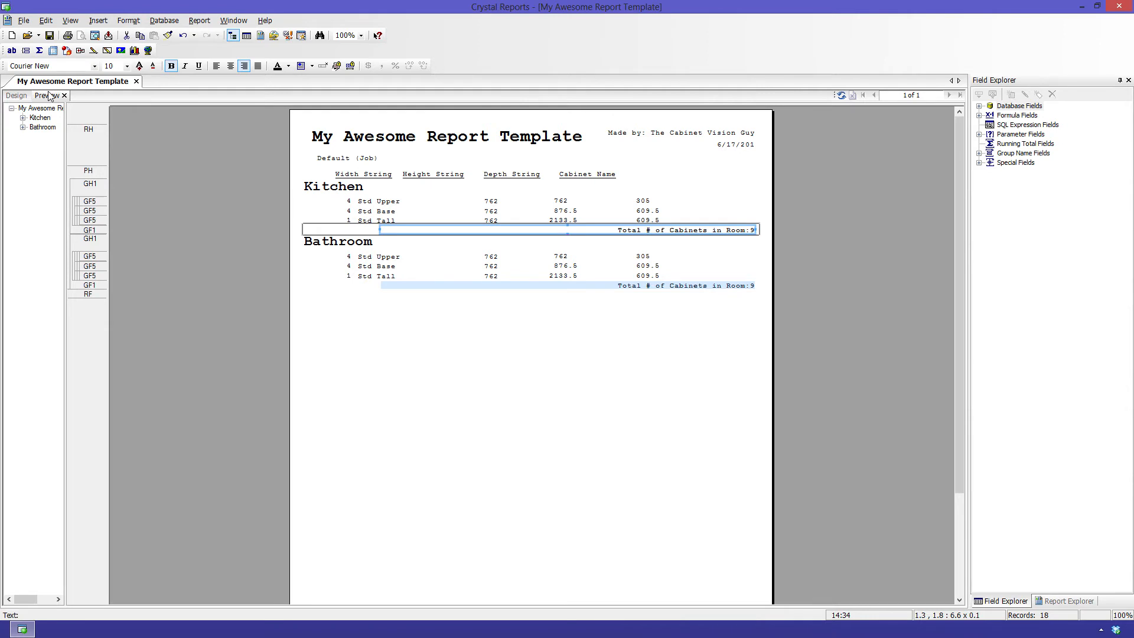
pyautogui.click(16, 96)
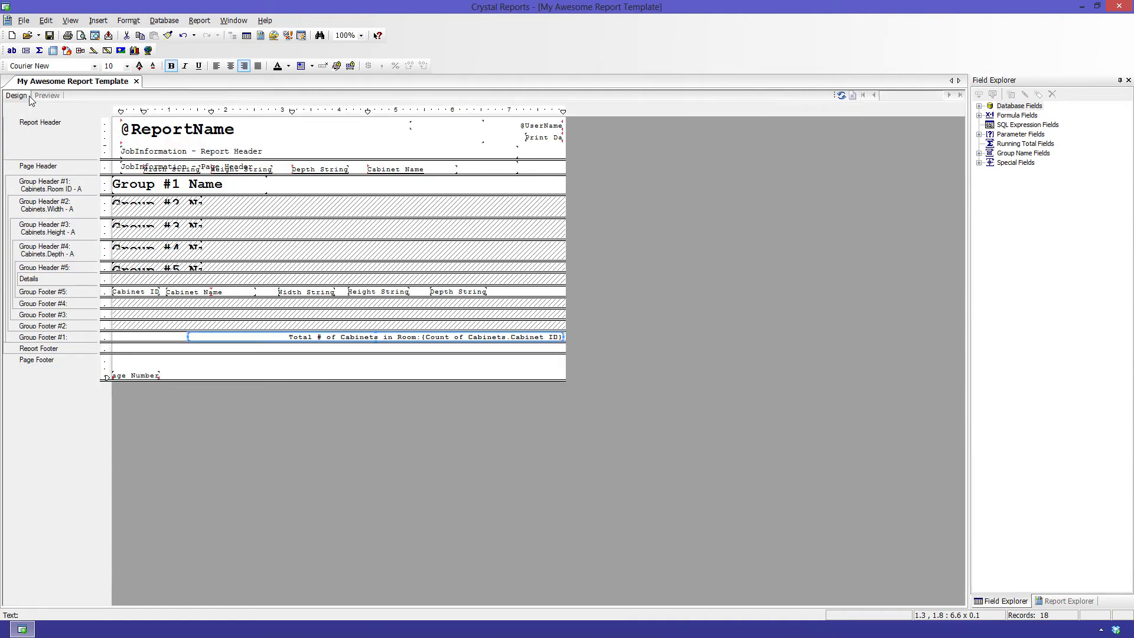
pyautogui.click(98, 20)
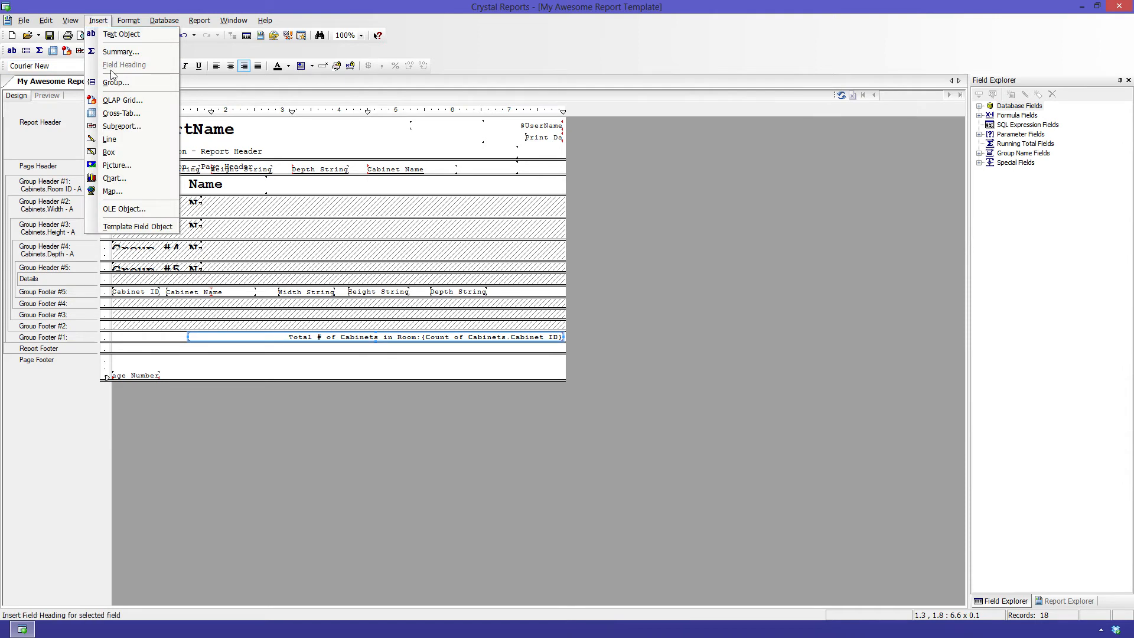
pyautogui.click(117, 52)
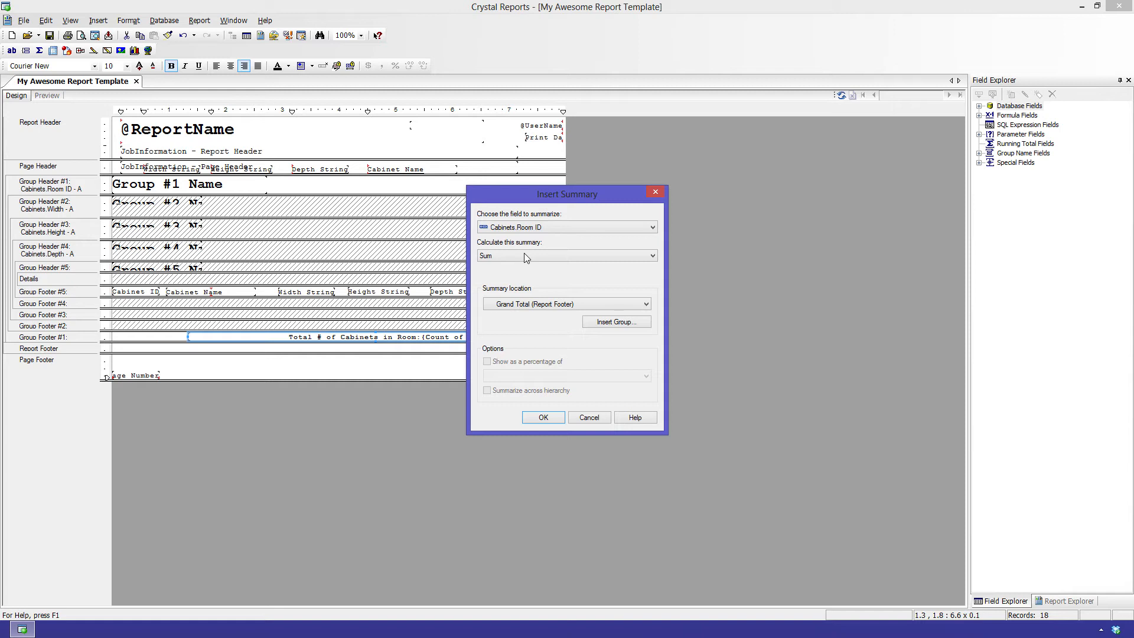
pyautogui.click(587, 419)
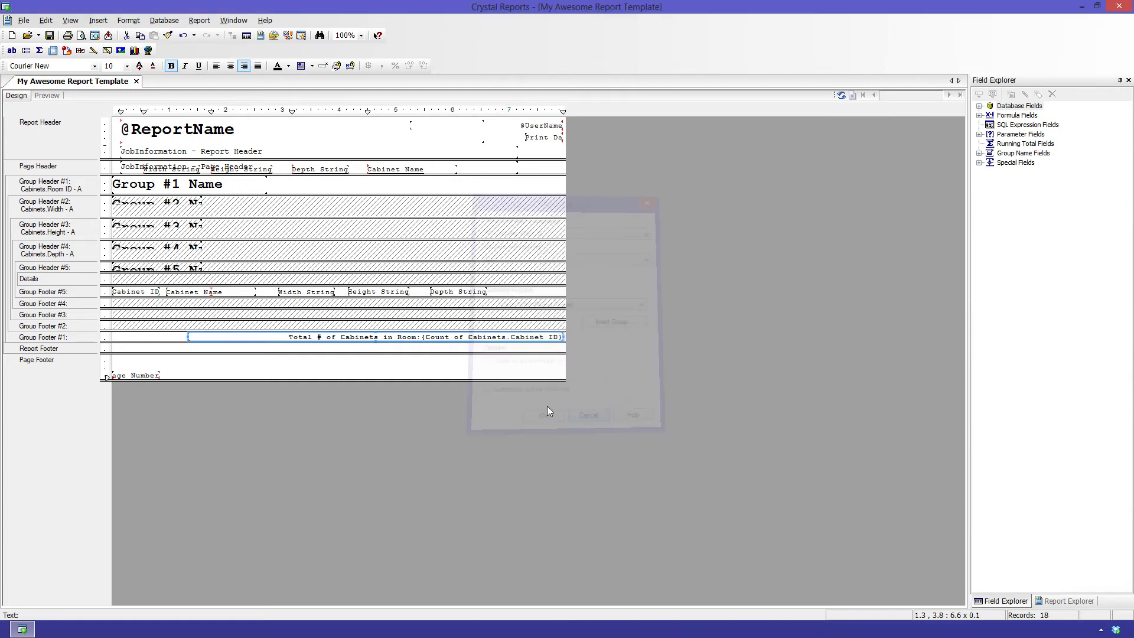
# Copy the room total text object from Group Footer #1 and paste it into the Report Footer directly below
pyautogui.rightClick(322, 342)
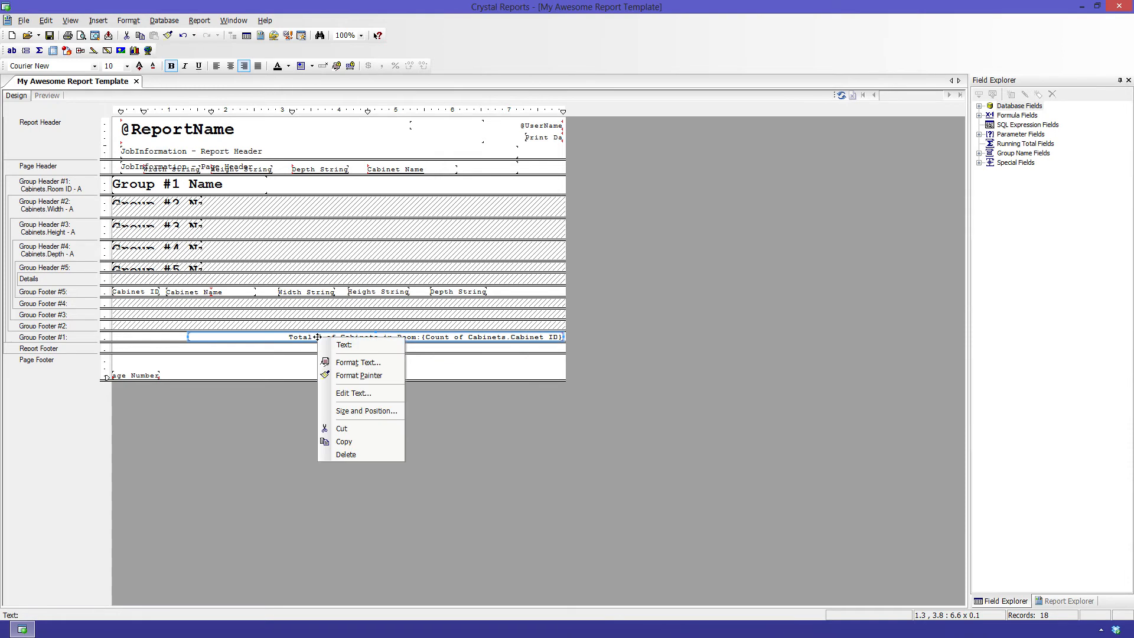
pyautogui.click(352, 441)
pyautogui.rightClick(273, 348)
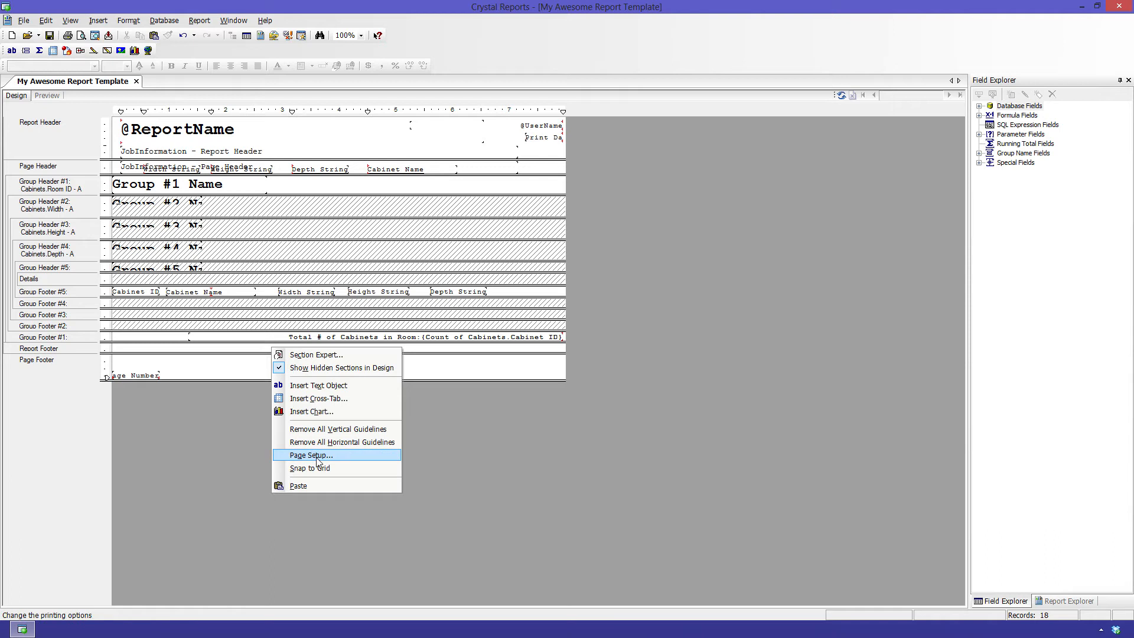
pyautogui.click(212, 347)
pyautogui.click(46, 21)
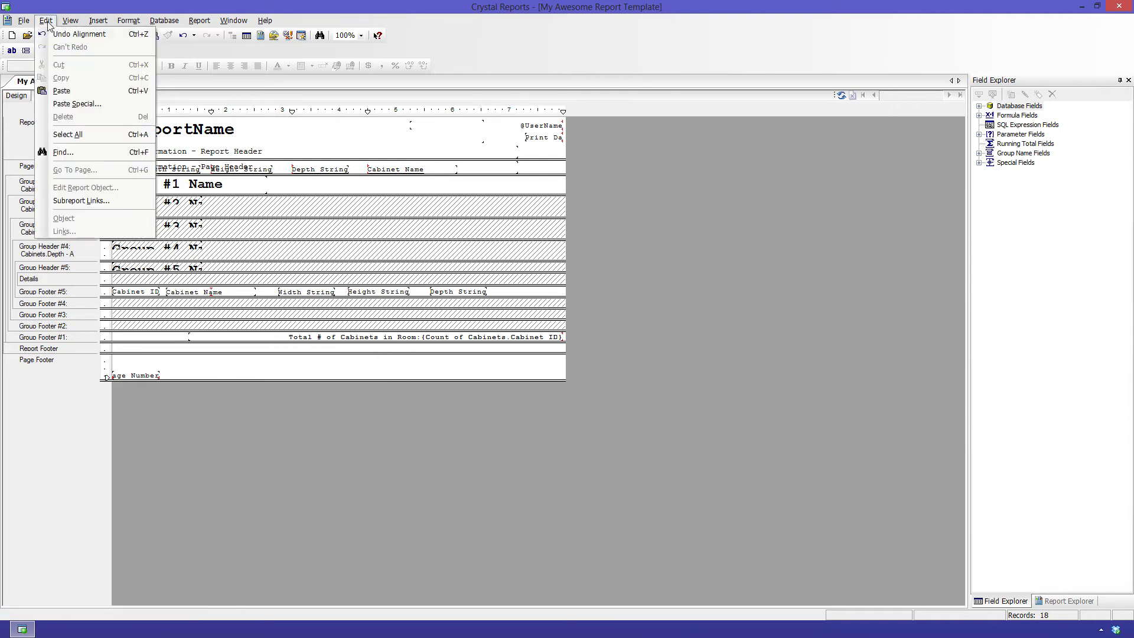
pyautogui.click(61, 91)
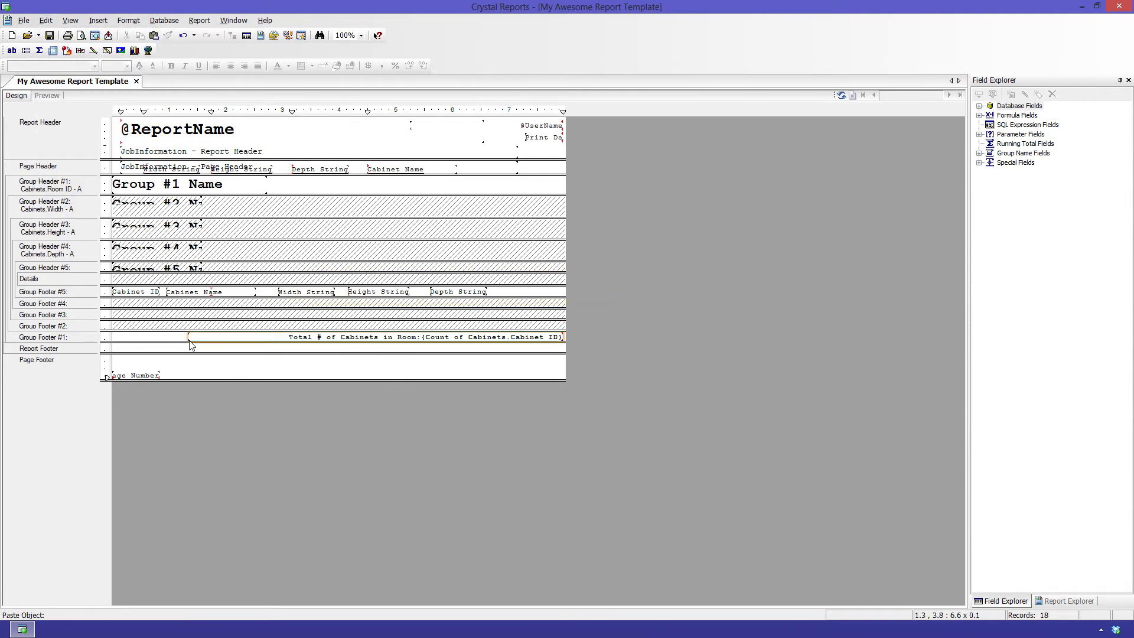
pyautogui.click(190, 346)
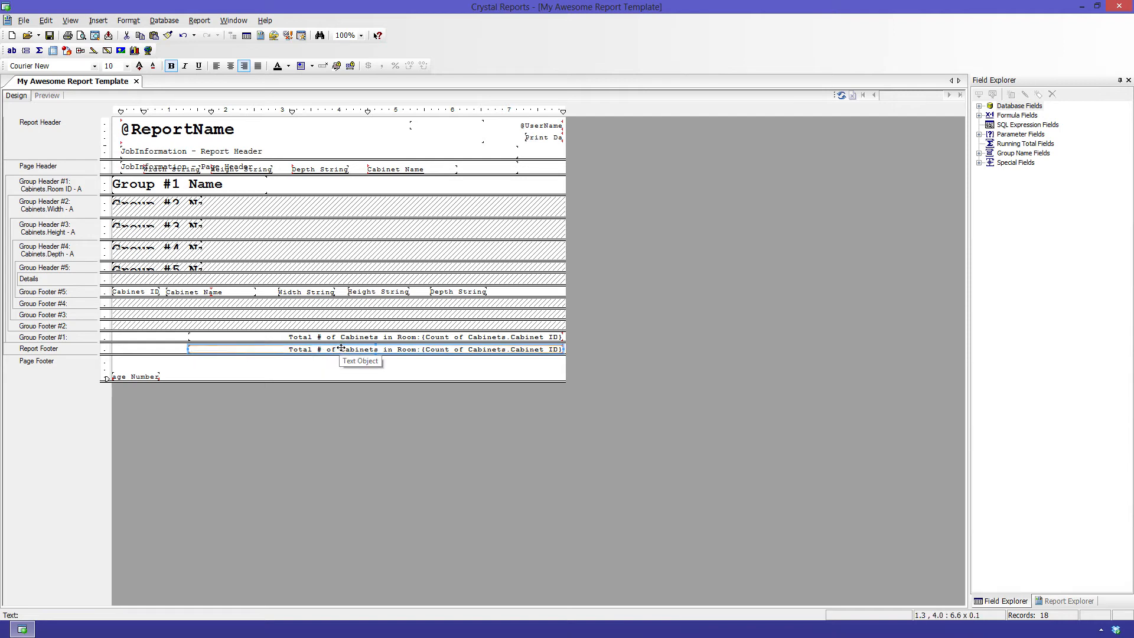
# Change "Room" to "Job" in the Report Footer's total text and preview the report
pyautogui.doubleClick(363, 349)
pyautogui.doubleClick(407, 350)
pyautogui.write('Job')
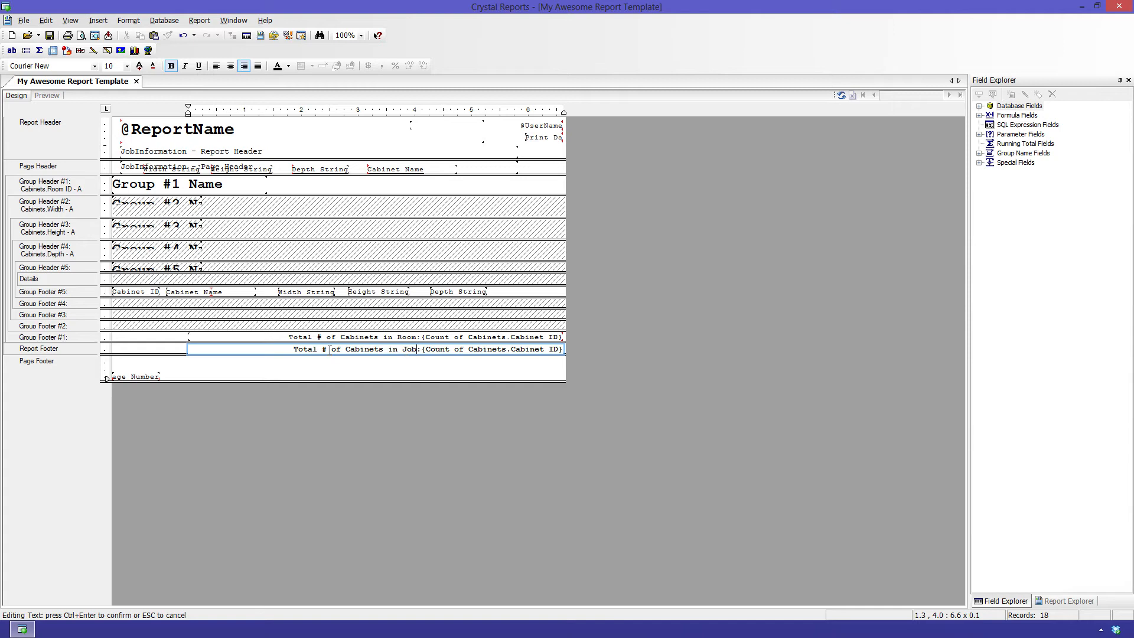
pyautogui.click(174, 349)
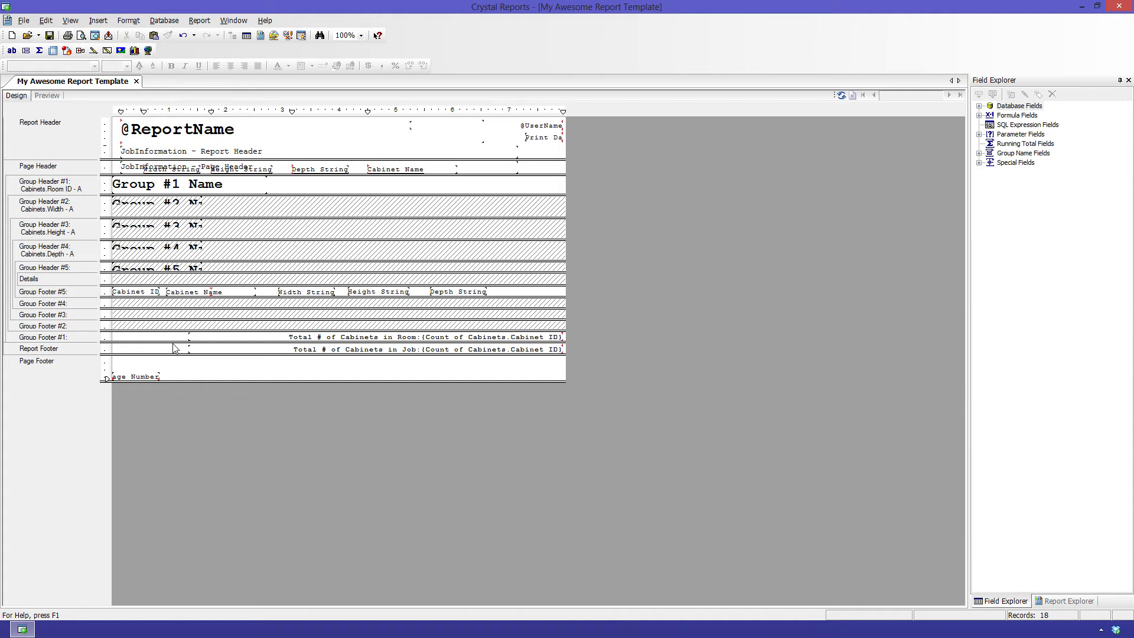
pyautogui.click(47, 95)
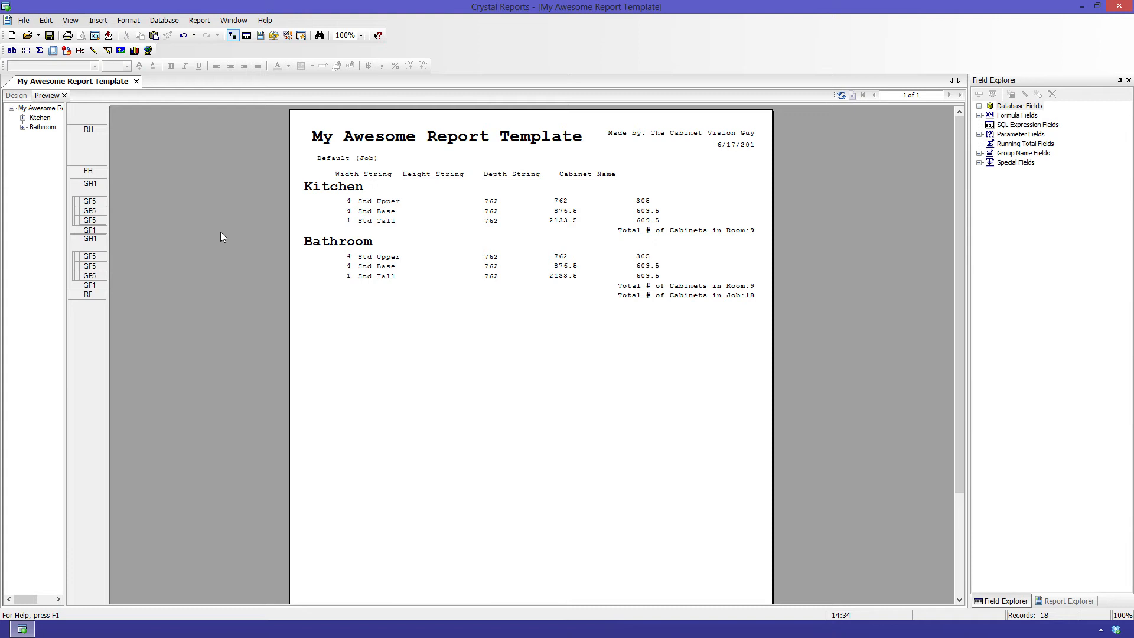
# Delete the Width String, Height String, Depth String and Cabinet Name headings from the Page Header in the design
pyautogui.click(16, 95)
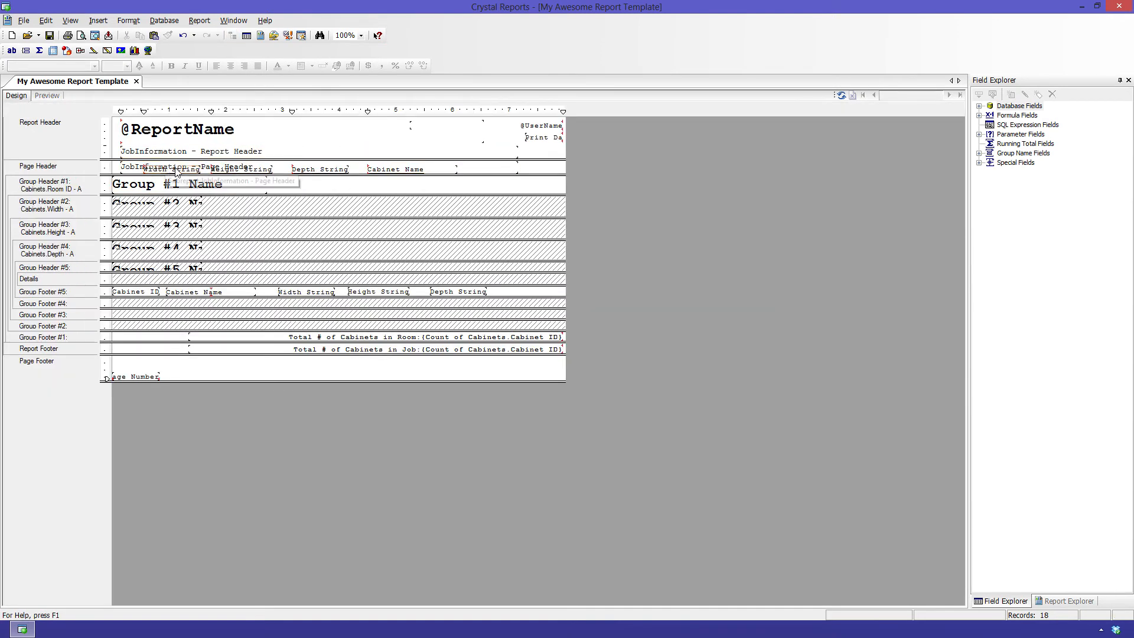
pyautogui.click(182, 171)
pyautogui.press('Delete')
pyautogui.click(227, 169)
pyautogui.press('Delete')
pyautogui.click(303, 168)
pyautogui.press('Delete')
pyautogui.click(384, 169)
pyautogui.press('Delete')
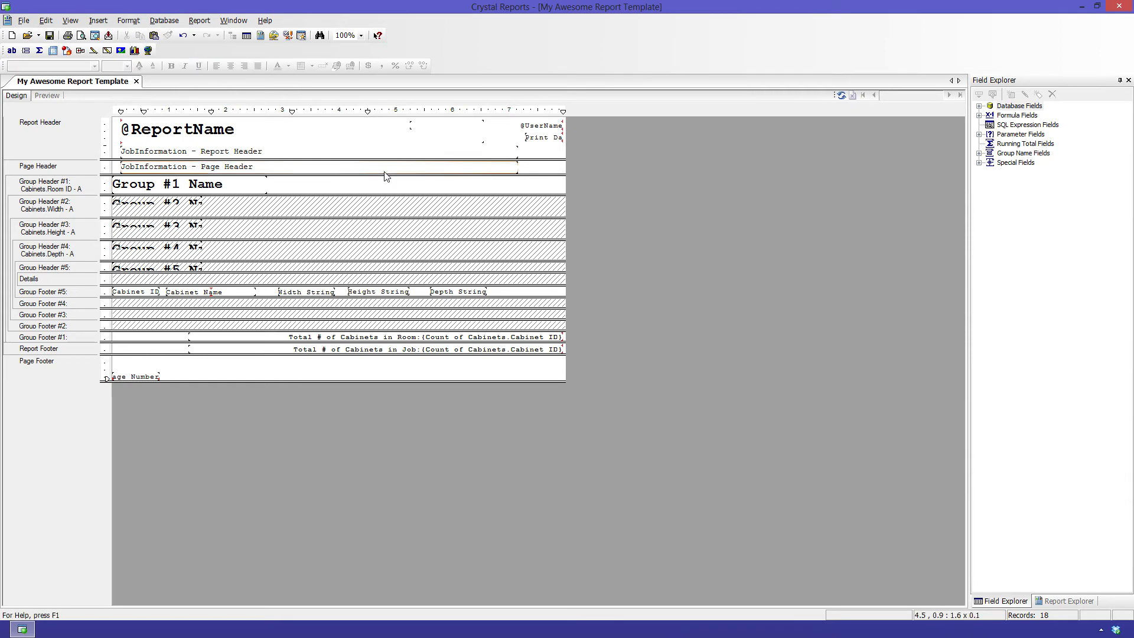
# Preview the report, return to the design and insert a new section below Group Header #1
pyautogui.click(47, 95)
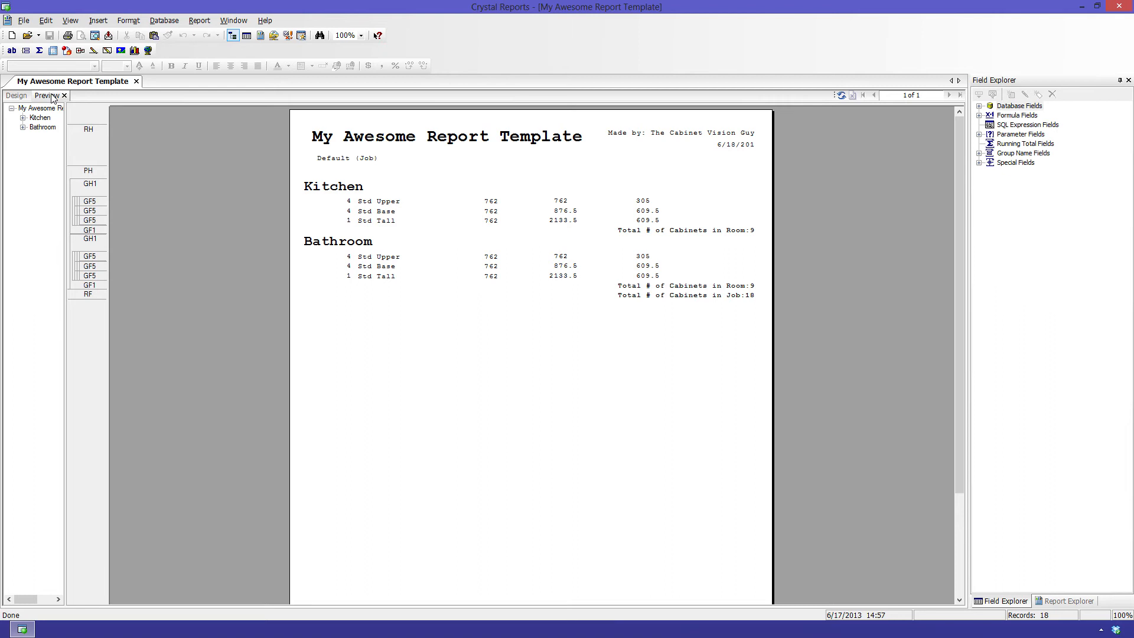
pyautogui.click(17, 96)
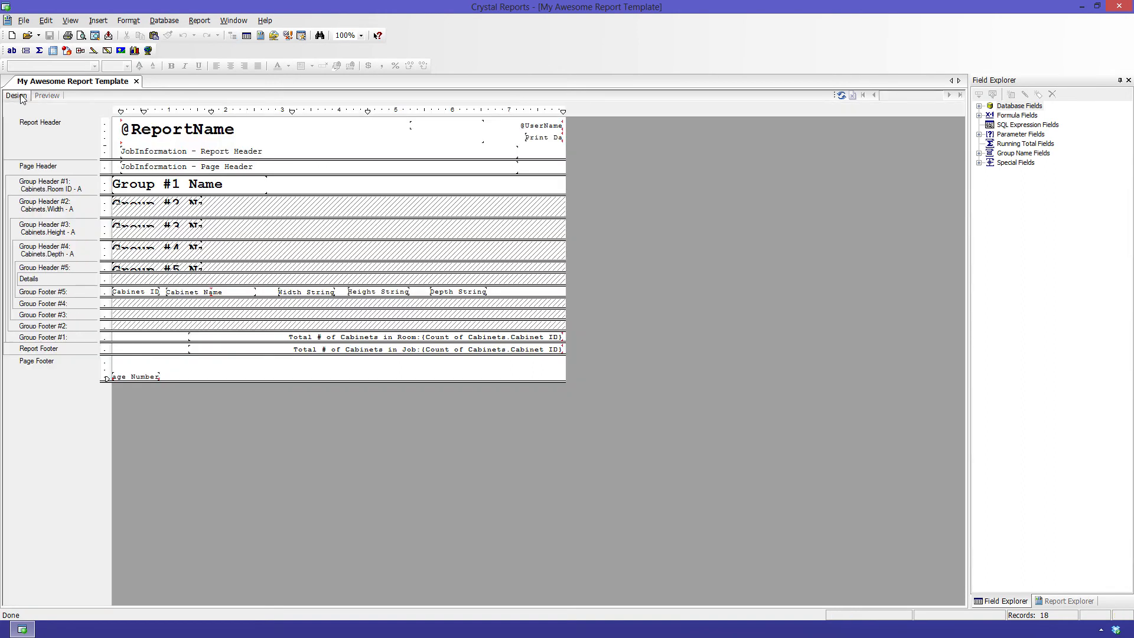
pyautogui.rightClick(83, 187)
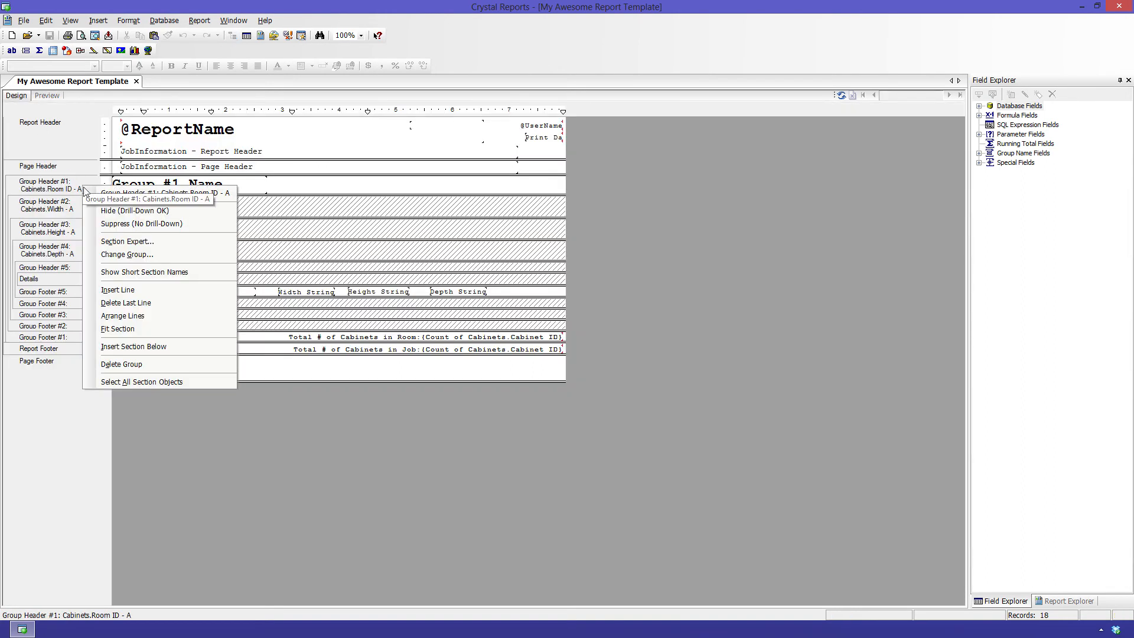
pyautogui.click(132, 348)
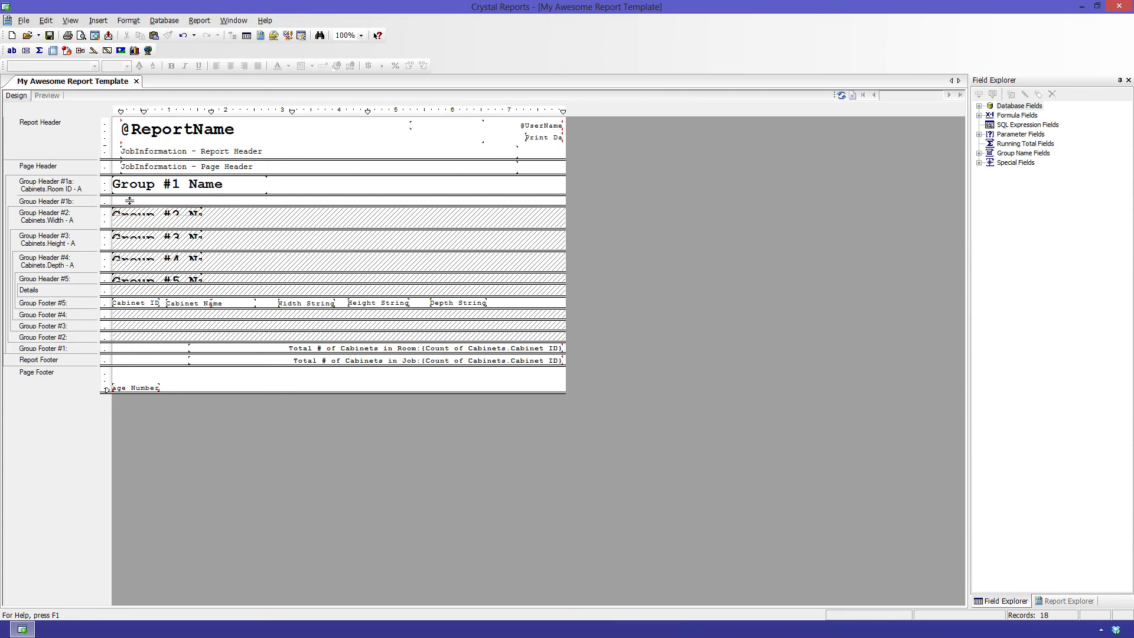
# Add a "Qty" text heading at the start of Group Header #1b
pyautogui.click(11, 50)
pyautogui.click(123, 200)
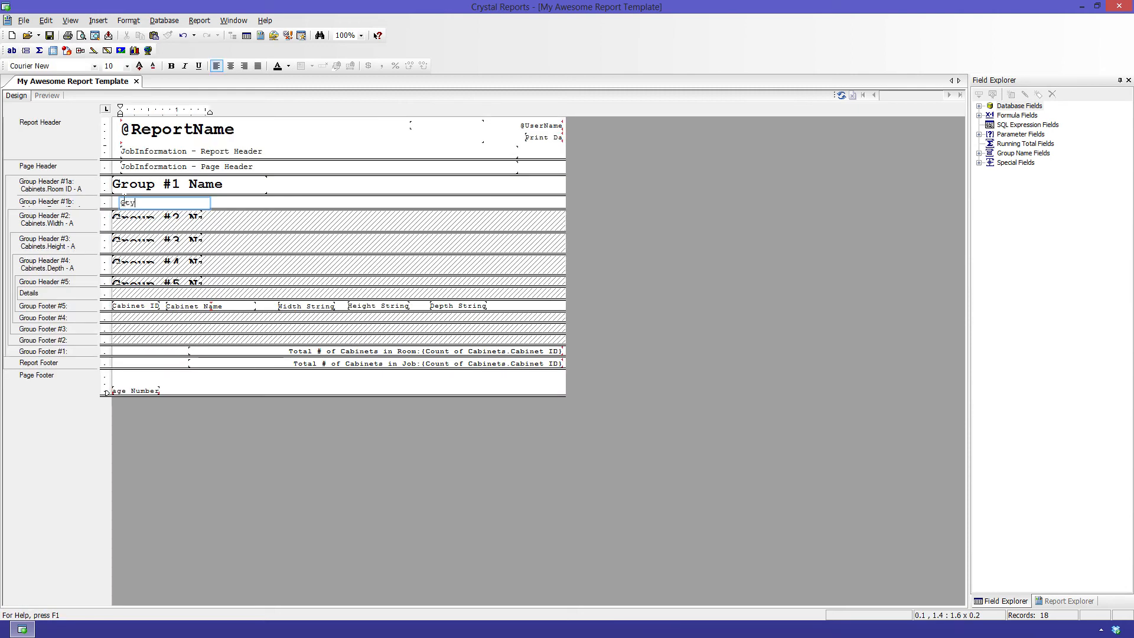
pyautogui.click(231, 205)
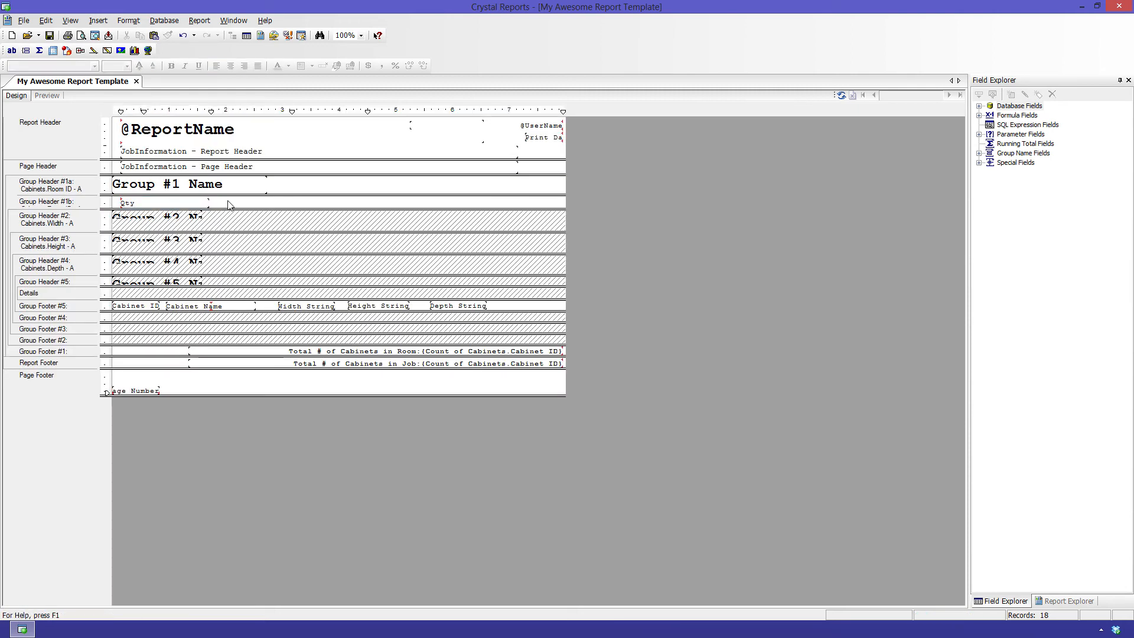
# Add "Width", "Height" and "Depth" text headings in a row after Qty in Group Header #1b
pyautogui.click(11, 50)
pyautogui.click(235, 201)
pyautogui.write('Width')
pyautogui.click(11, 50)
pyautogui.click(337, 203)
pyautogui.write('Height')
pyautogui.click(11, 50)
pyautogui.click(436, 204)
pyautogui.write('Depth')
# Align the Qty heading with the report's left margin and place vertical guidelines at both edges of the cabinet count column
pyautogui.click(178, 203)
pyautogui.rightClick(171, 110)
pyautogui.click(218, 193)
pyautogui.click(113, 111)
pyautogui.click(160, 111)
pyautogui.click(107, 199)
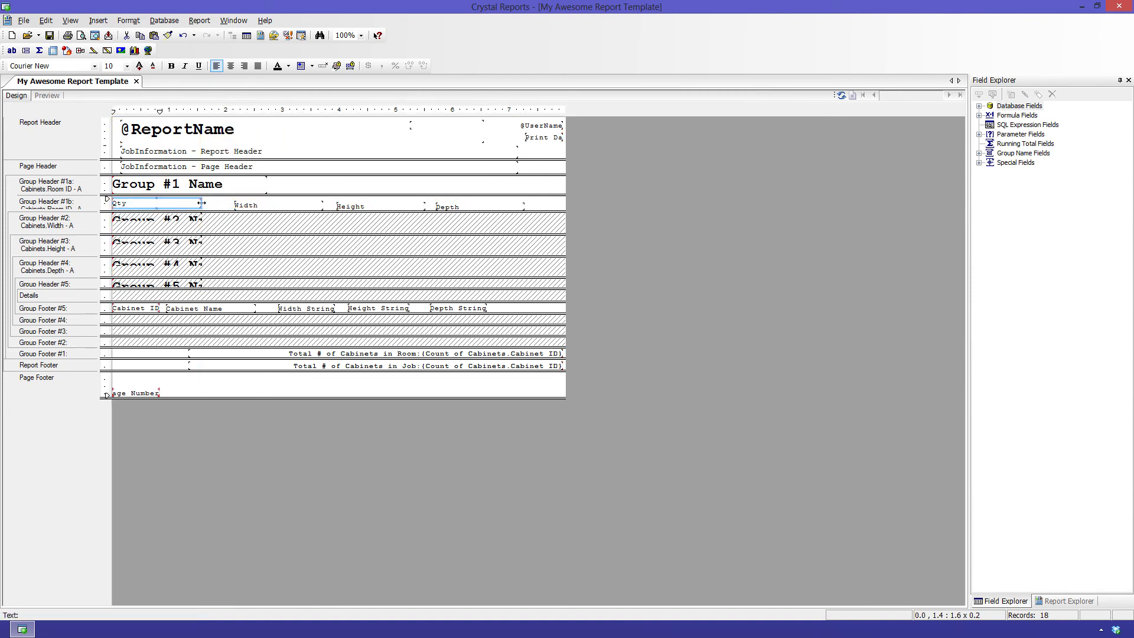
# Move the Width heading over the Cabinet Name column and change its text to "Name"
pyautogui.moveTo(252, 205); pyautogui.dragTo(139, 206)
pyautogui.click(255, 111)
pyautogui.doubleClick(192, 204)
pyautogui.write('Name')
pyautogui.click(284, 204)
# Add a new "Width" text heading after Name in Group Header #1b
pyautogui.click(12, 50)
pyautogui.click(265, 200)
pyautogui.write('Width')
pyautogui.click(273, 215)
# Align the Width, Height and Depth headings with their columns in Group Footer #5 using vertical guidelines
pyautogui.click(278, 111)
pyautogui.moveTo(278, 204); pyautogui.dragTo(292, 206)
pyautogui.click(335, 111)
pyautogui.moveTo(368, 203)
pyautogui.mouseDown()
pyautogui.moveTo(335, 203)
pyautogui.moveTo(363, 204)
pyautogui.mouseUp()
pyautogui.click(348, 112)
pyautogui.moveTo(437, 203); pyautogui.dragTo(486, 203)
pyautogui.click(487, 111)
# Move the headings up in Group Header #1b and fit the section to its contents
pyautogui.click(134, 203)
pyautogui.moveTo(107, 199); pyautogui.dragTo(107, 197)
pyautogui.rightClick(87, 198)
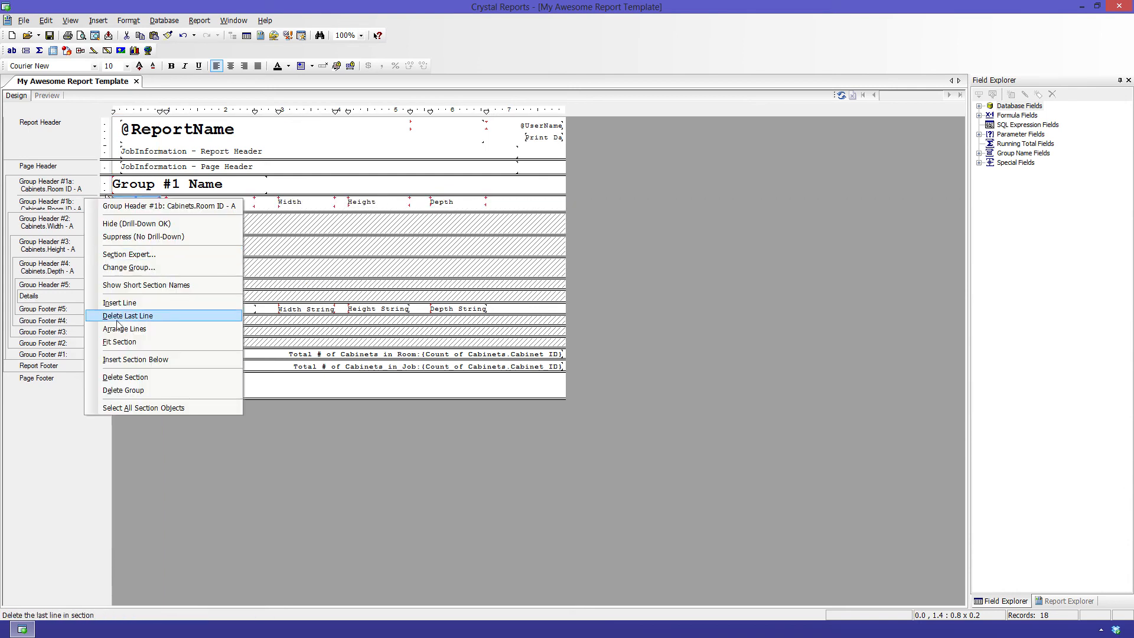
pyautogui.click(123, 343)
# Center the Qty heading and the cabinet count field in Group Footer #5, and preview the report
pyautogui.click(230, 66)
pyautogui.click(135, 305)
pyautogui.click(230, 66)
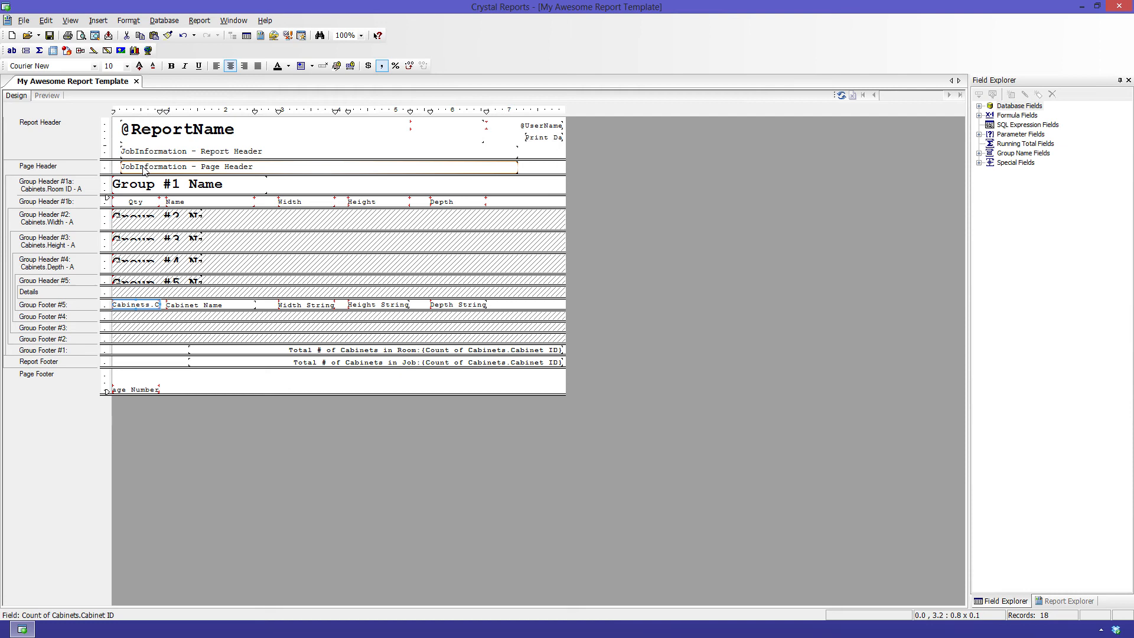
pyautogui.click(48, 96)
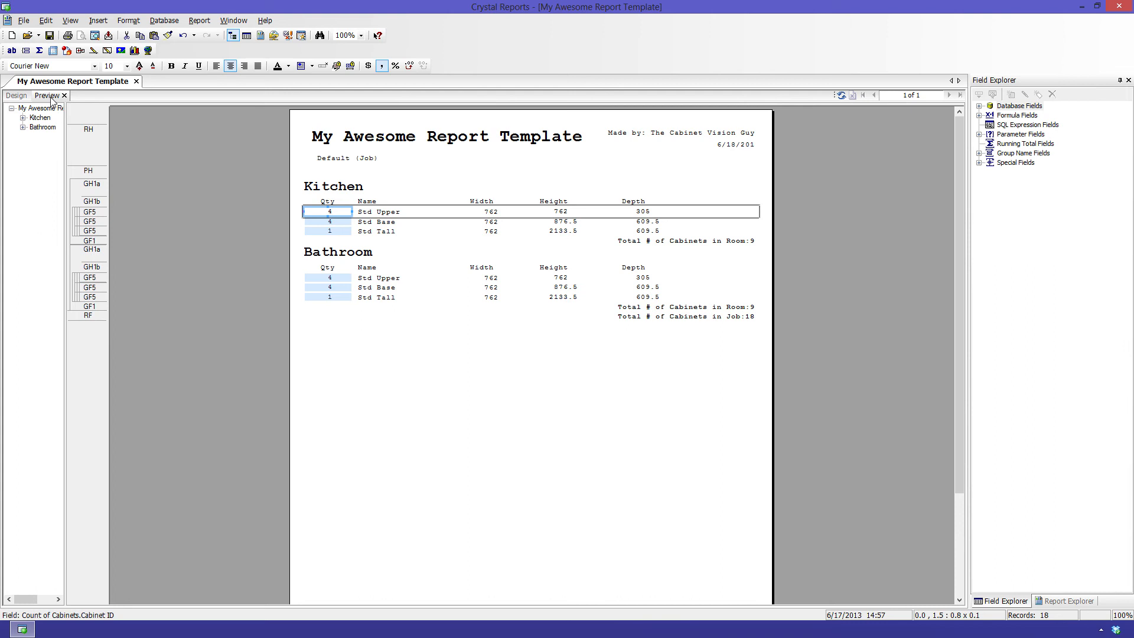
pyautogui.click(213, 265)
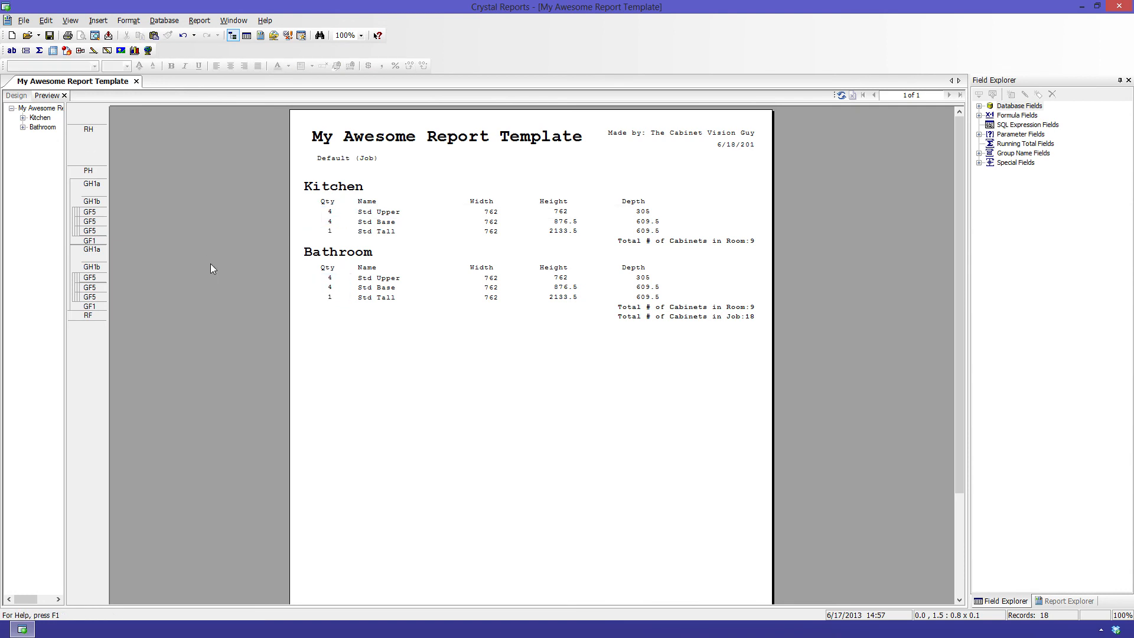
# Center the Width, Height and Depth headings within their text objects in the preview
pyautogui.click(482, 211)
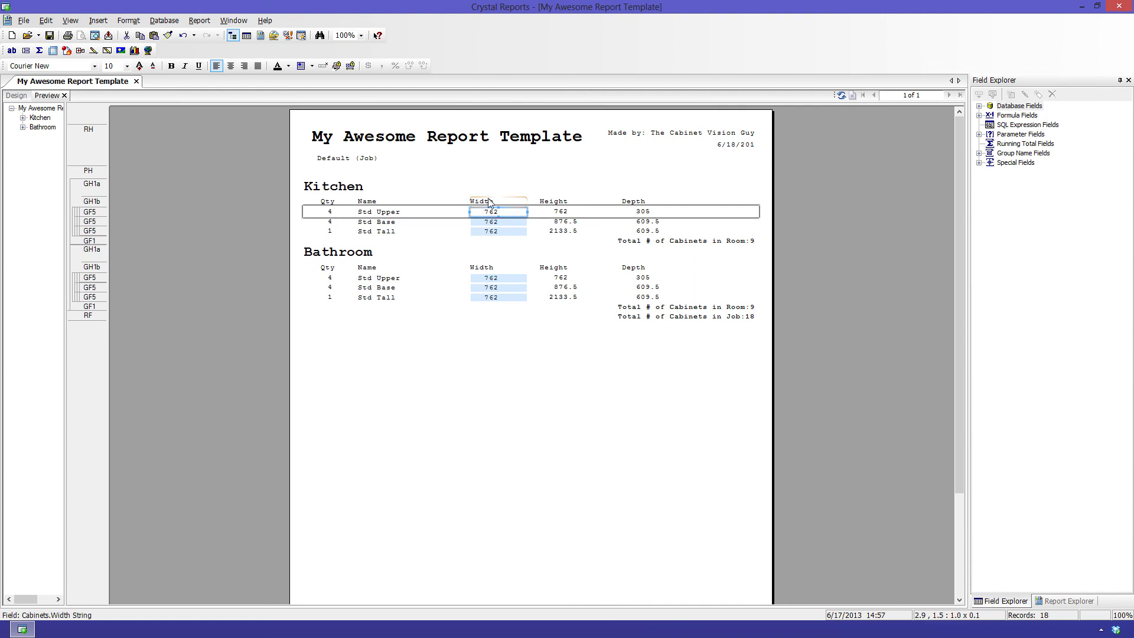
pyautogui.click(481, 201)
pyautogui.click(231, 67)
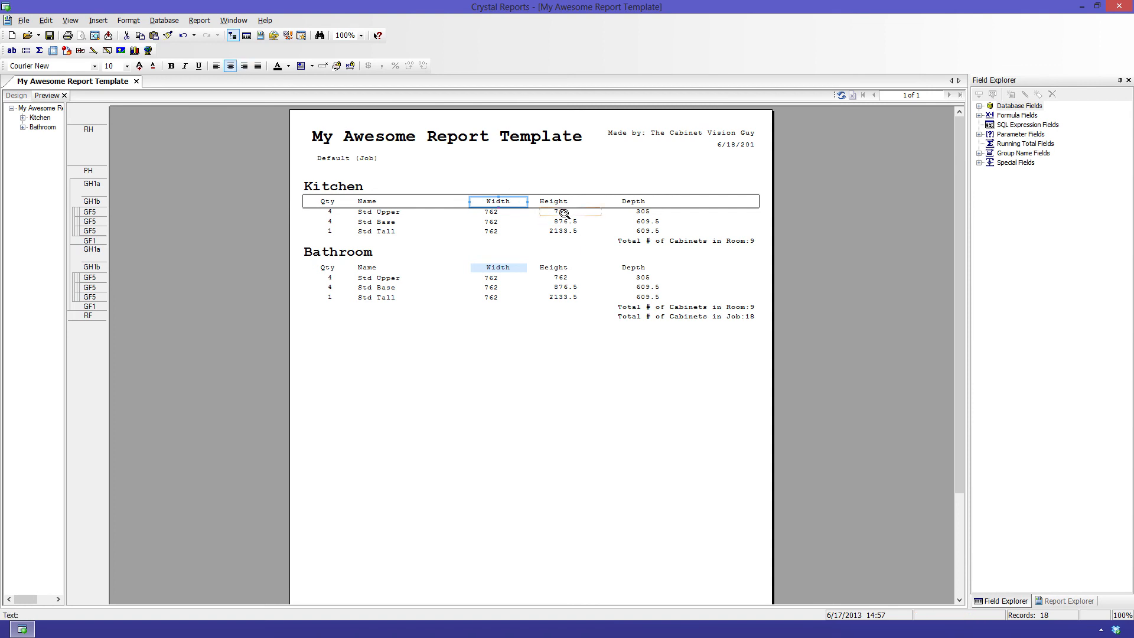
pyautogui.click(554, 202)
pyautogui.click(231, 67)
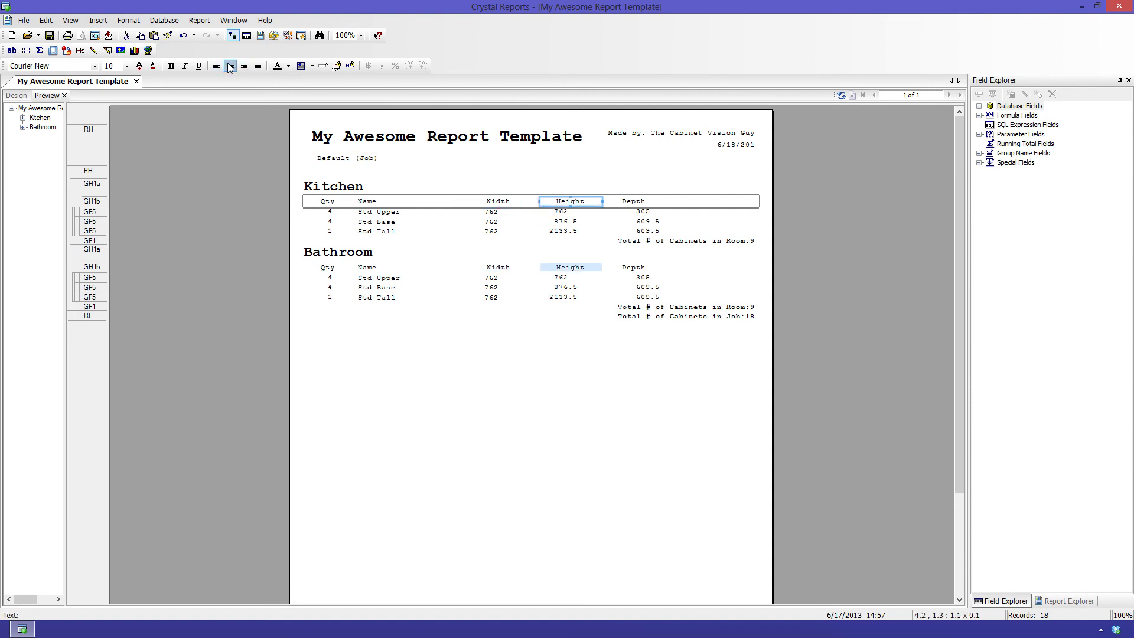
pyautogui.click(631, 203)
pyautogui.click(231, 67)
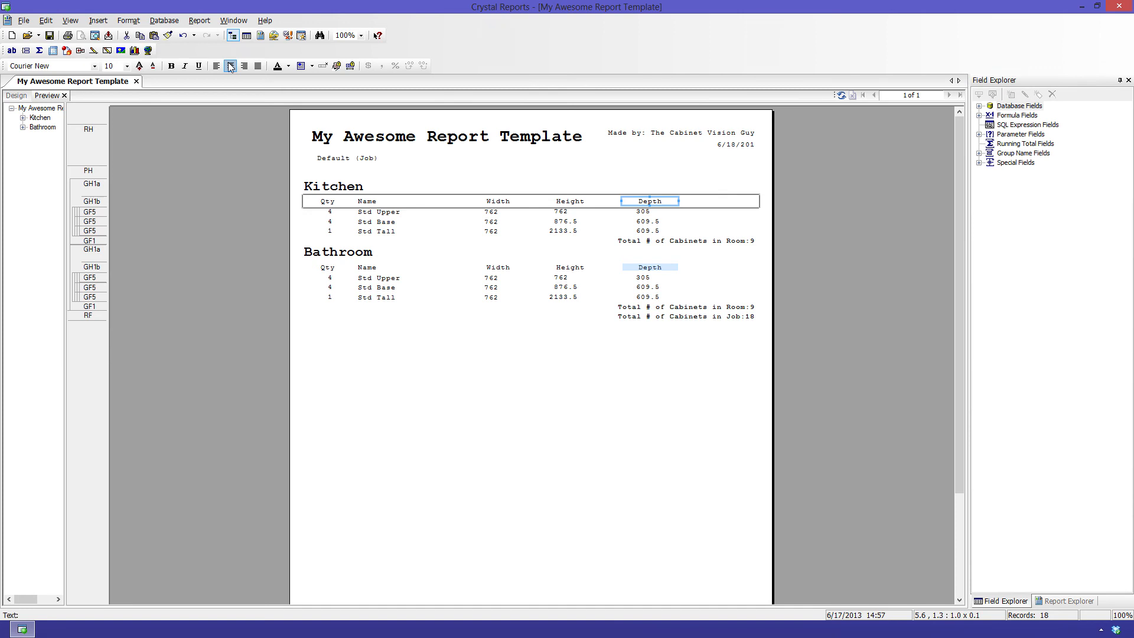